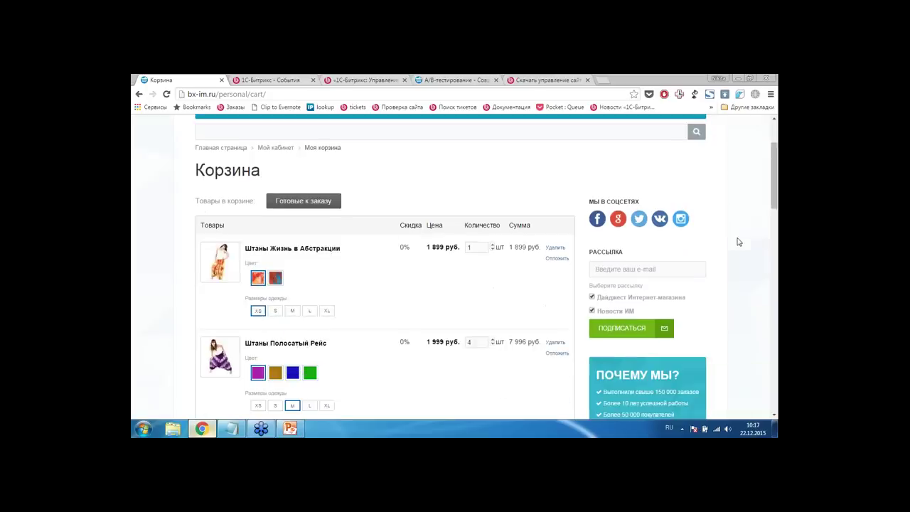
{"action": "scroll", "coordinate": [751, 247], "scroll_direction": "down", "scroll_amount": 2}
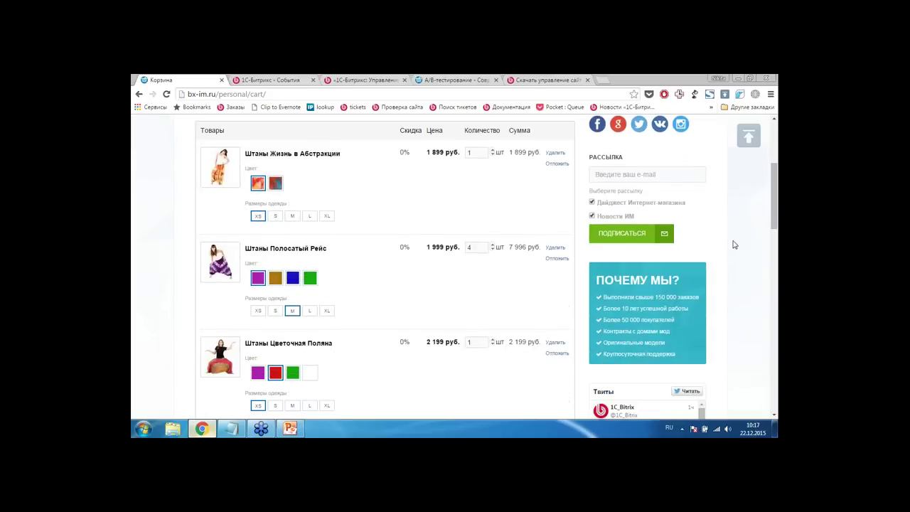
Step: Set the first trousers to the second colour swatch and size M
{"action": "scroll", "coordinate": [419, 179], "scroll_direction": "up", "scroll_amount": 1}
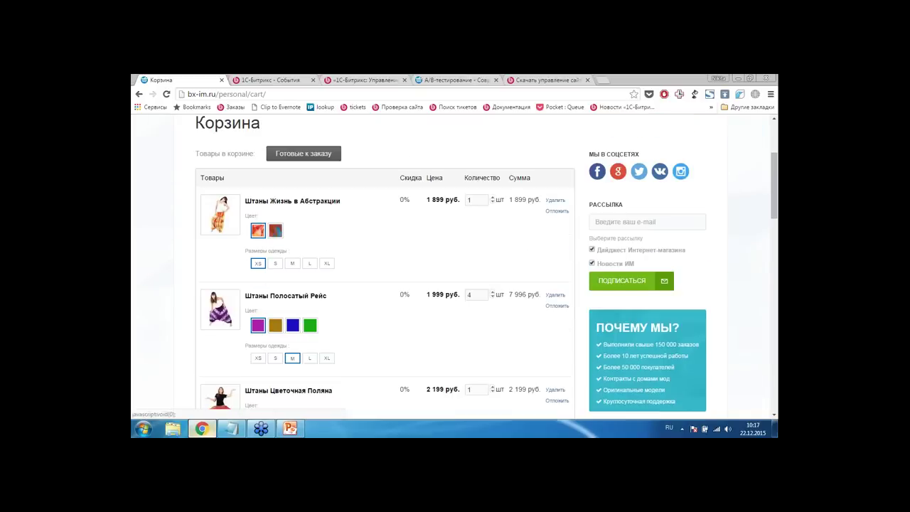
{"action": "left_click", "coordinate": [275, 230]}
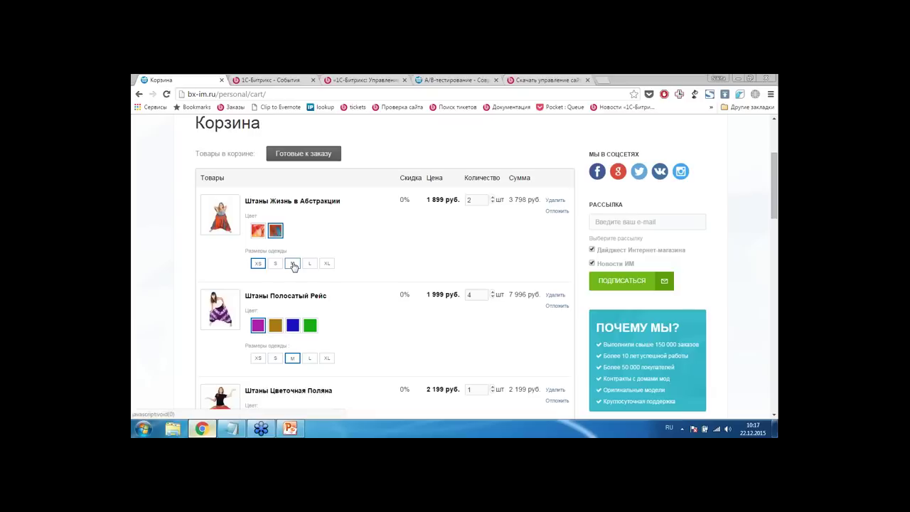
{"action": "left_click", "coordinate": [292, 264]}
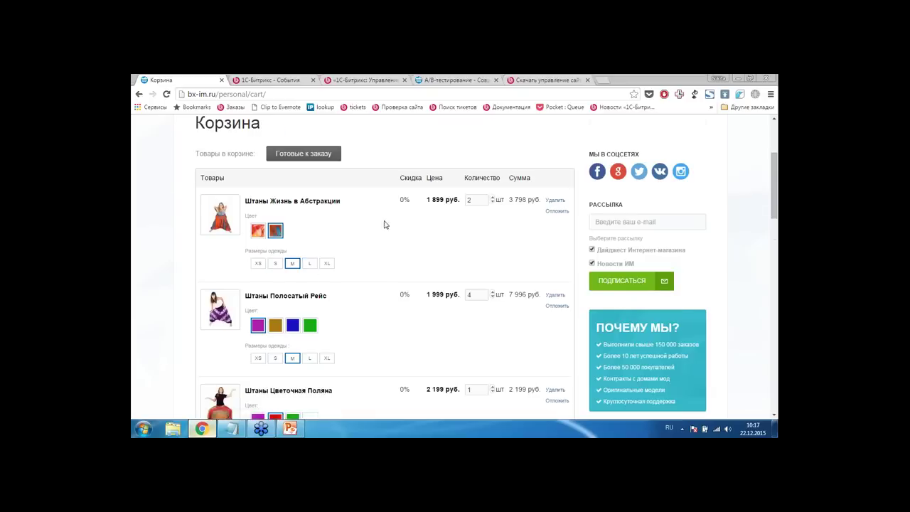
Step: Delete the striped trousers and postpone Штаны Цветочная Поляна
{"action": "scroll", "coordinate": [391, 224], "scroll_direction": "down", "scroll_amount": 2}
{"action": "scroll", "coordinate": [389, 223], "scroll_direction": "up", "scroll_amount": 1}
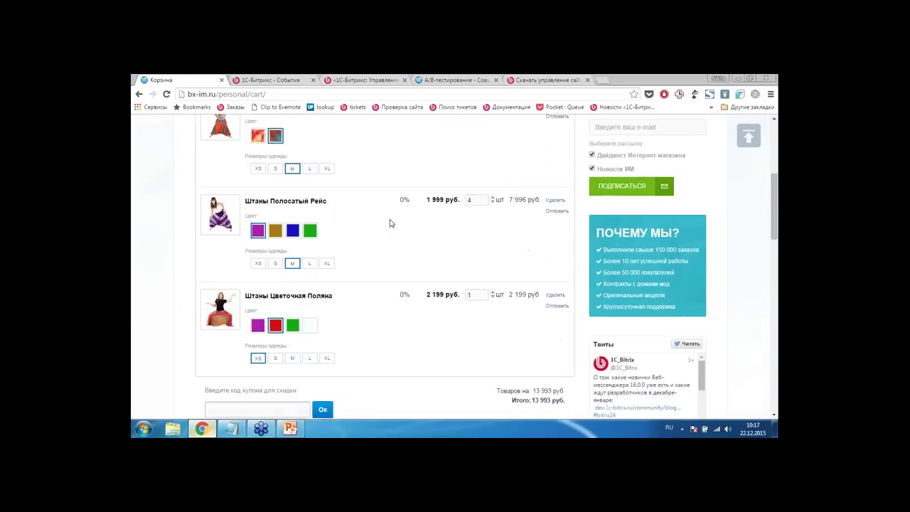
{"action": "scroll", "coordinate": [371, 227], "scroll_direction": "up", "scroll_amount": 3}
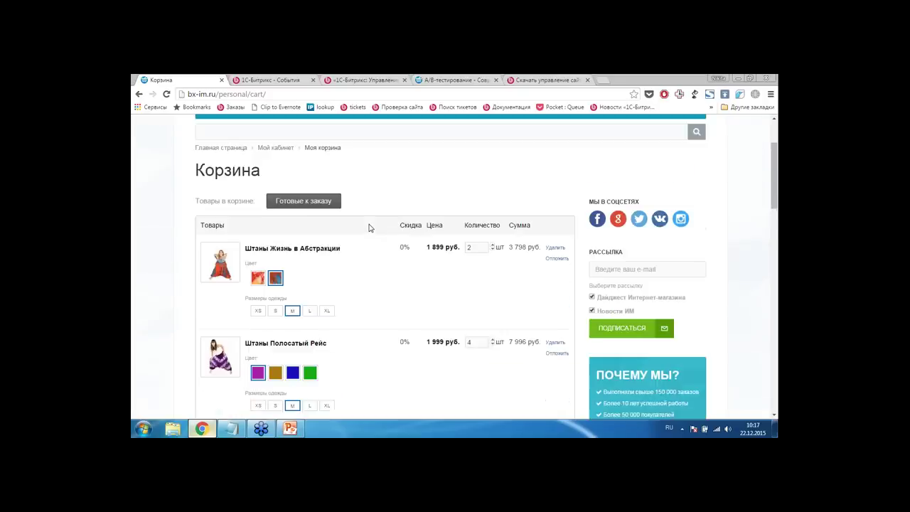
{"action": "scroll", "coordinate": [368, 227], "scroll_direction": "down", "scroll_amount": 3}
{"action": "scroll", "coordinate": [367, 232], "scroll_direction": "up", "scroll_amount": 3}
{"action": "scroll", "coordinate": [366, 229], "scroll_direction": "down", "scroll_amount": 5}
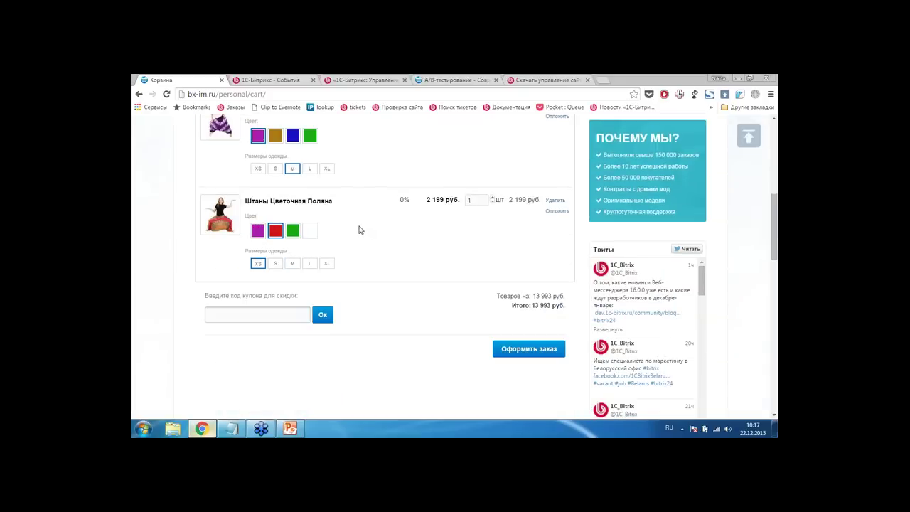
{"action": "scroll", "coordinate": [383, 235], "scroll_direction": "up", "scroll_amount": 3}
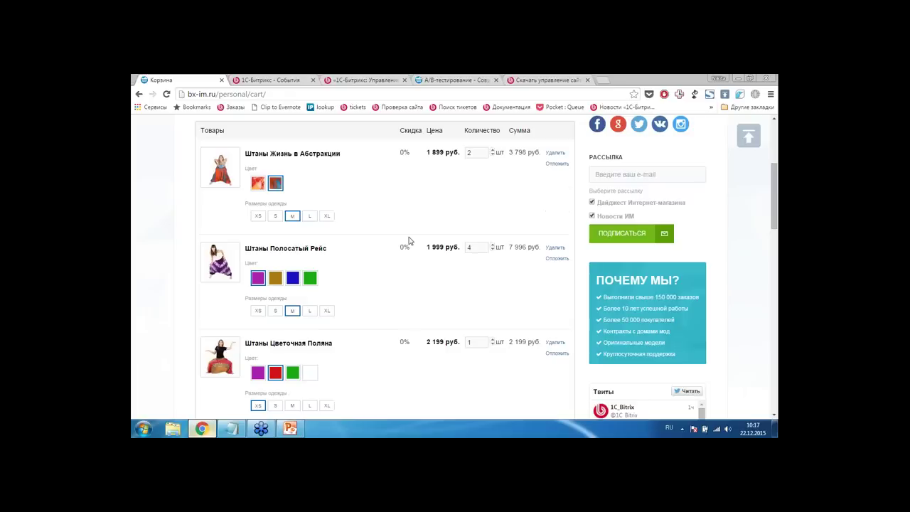
{"action": "left_click", "coordinate": [554, 247]}
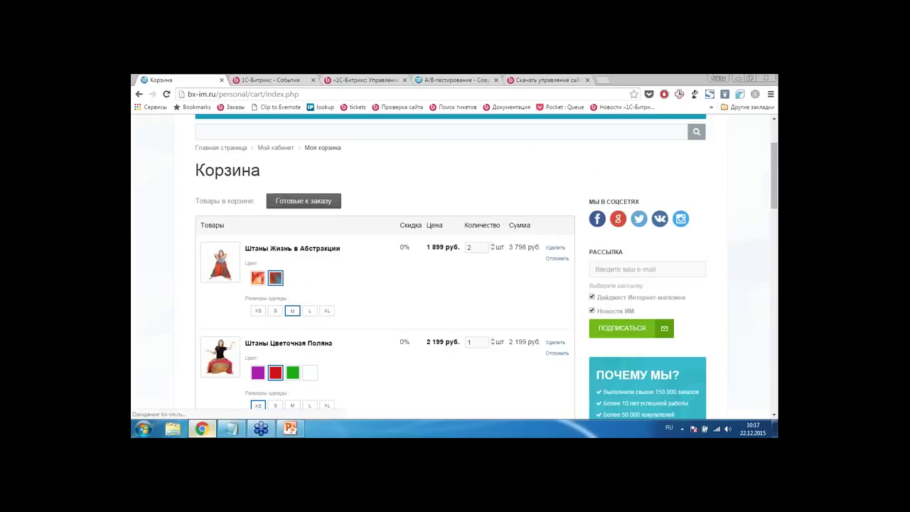
{"action": "left_click", "coordinate": [555, 354]}
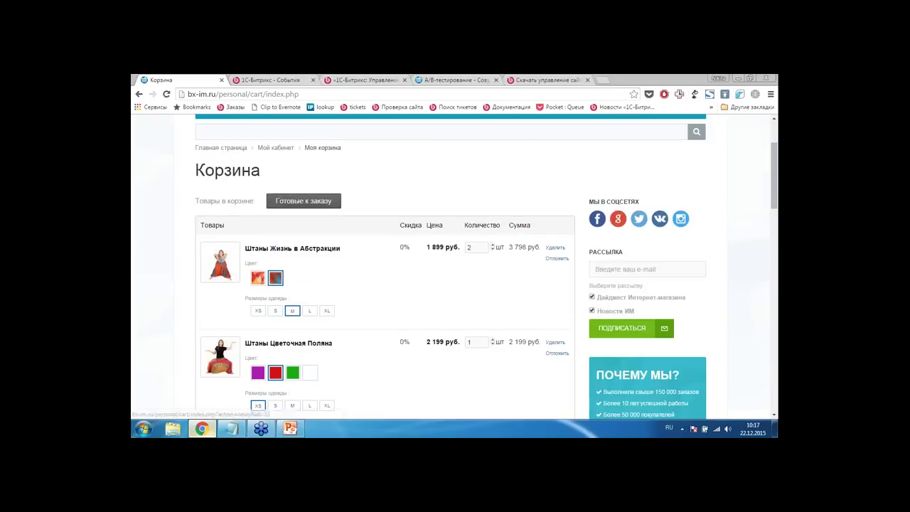
Step: Check the postponed list, then go to checkout with Штаны Жизнь в Абстракции ×2
{"action": "scroll", "coordinate": [526, 333], "scroll_direction": "down", "scroll_amount": 1}
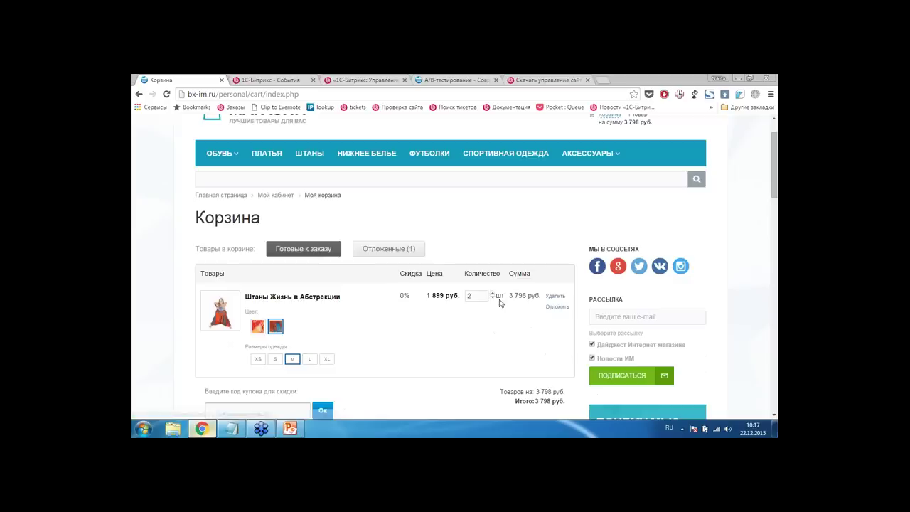
{"action": "left_click", "coordinate": [395, 256]}
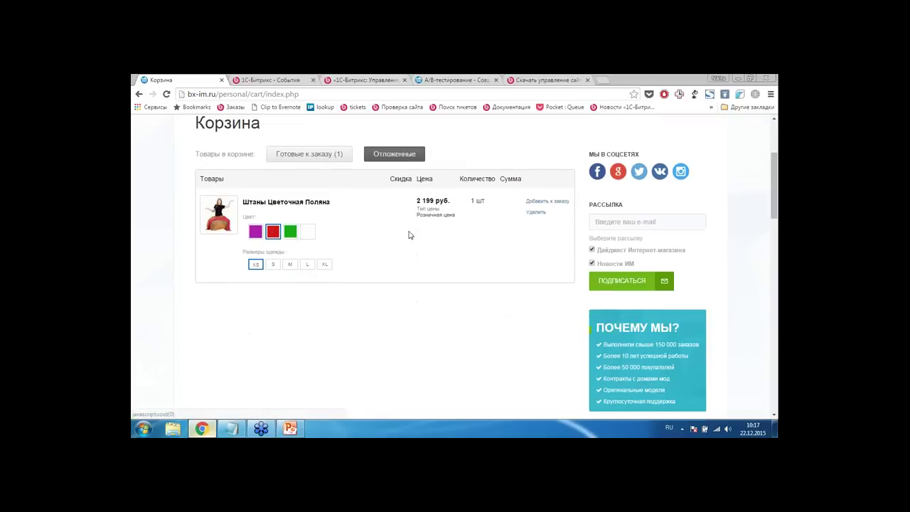
{"action": "left_click", "coordinate": [313, 154]}
{"action": "scroll", "coordinate": [447, 225], "scroll_direction": "down", "scroll_amount": 2}
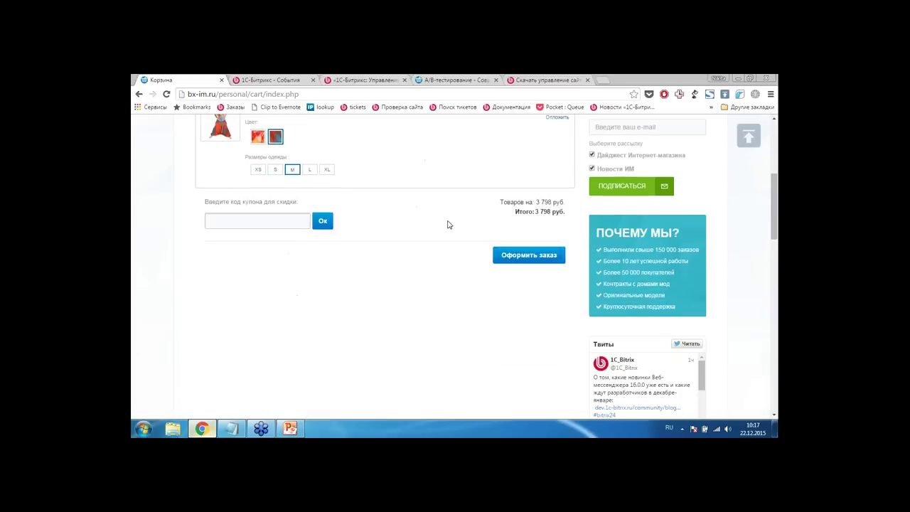
{"action": "left_click", "coordinate": [514, 258]}
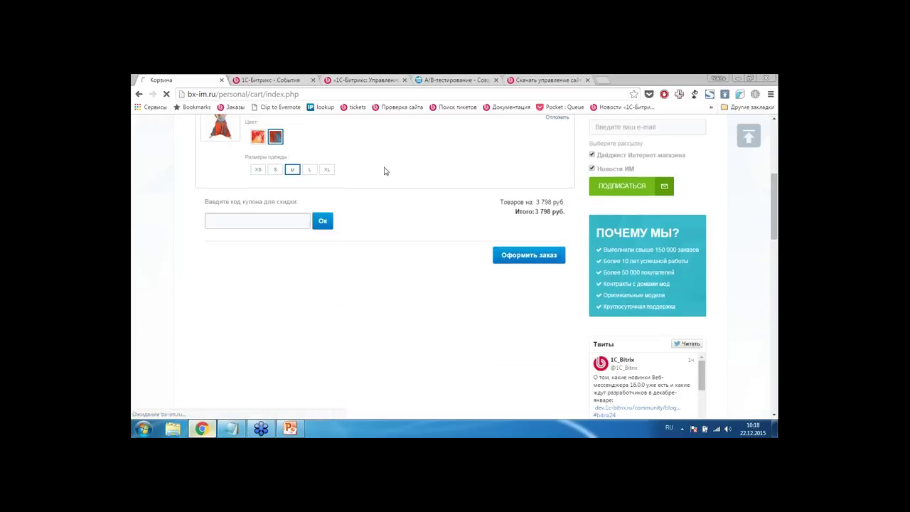
Step: Move through the browser tabs and enter Администрирование from the order page to reach Пульс конверсии
{"action": "left_click", "coordinate": [364, 79]}
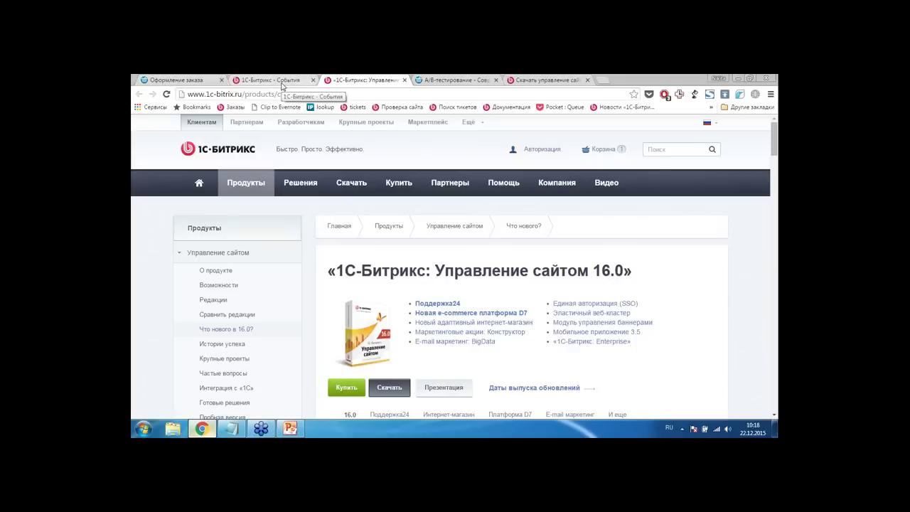
{"action": "left_click", "coordinate": [475, 80]}
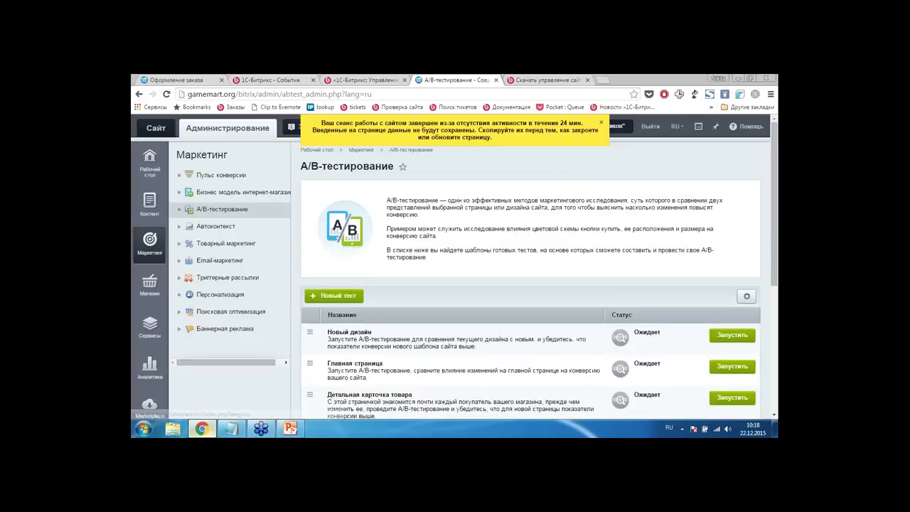
{"action": "left_click", "coordinate": [225, 137]}
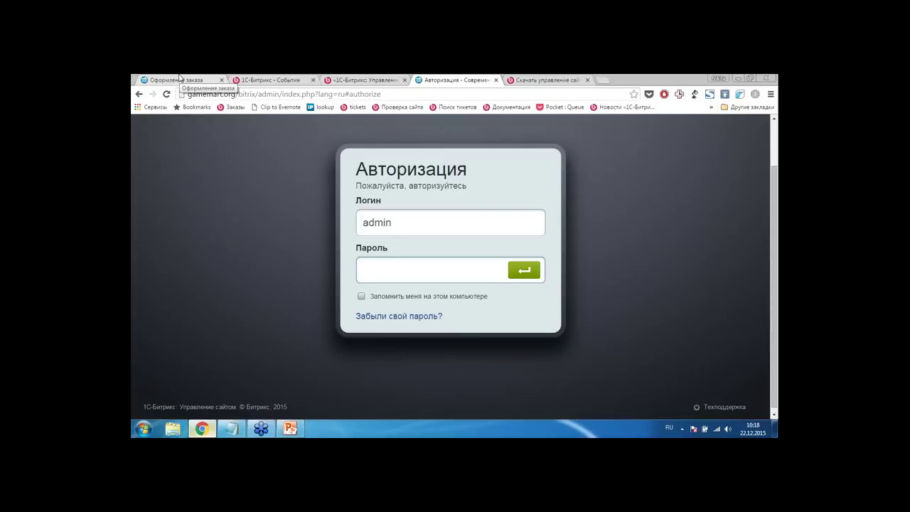
{"action": "left_click", "coordinate": [180, 79]}
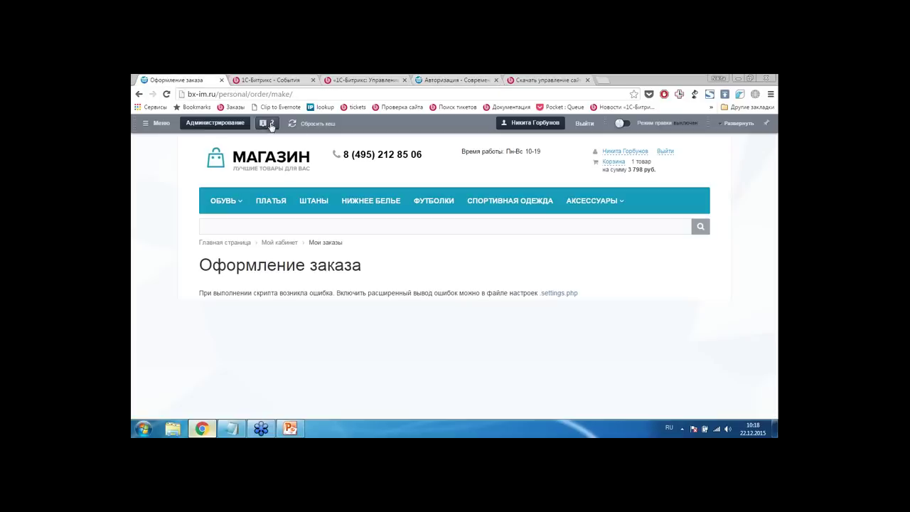
{"action": "left_click", "coordinate": [221, 122]}
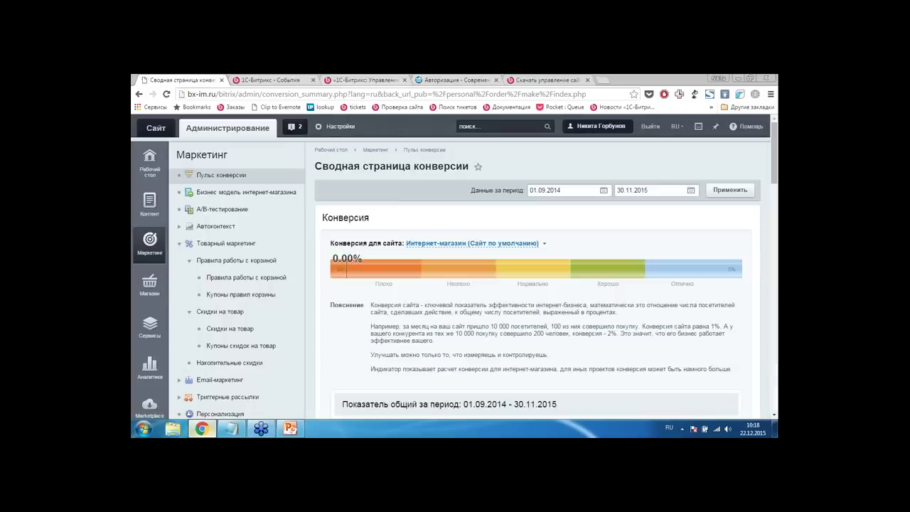
Step: Show the Рабочий стол favourites panel, then open Сайт in a new tab and close it
{"action": "left_click", "coordinate": [149, 161]}
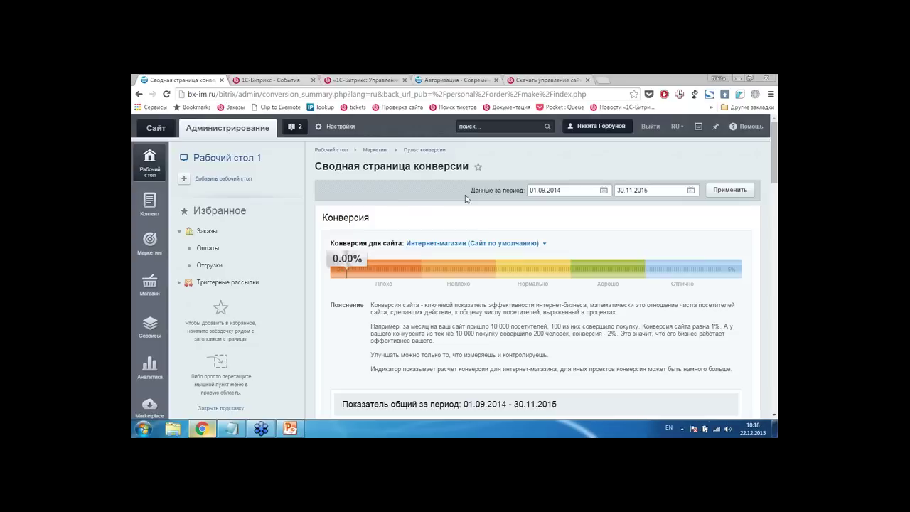
{"action": "key", "text": "alt+shift"}
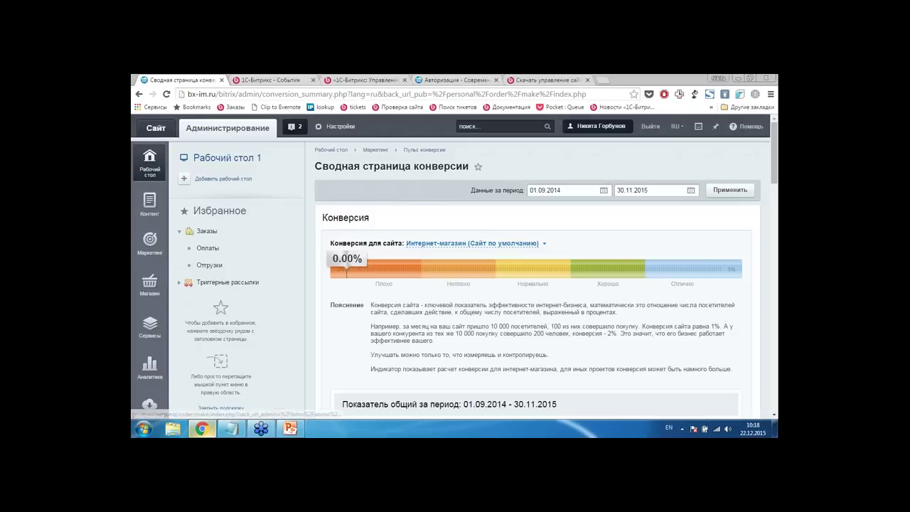
{"action": "right_click", "coordinate": [152, 132]}
{"action": "left_click", "coordinate": [171, 142]}
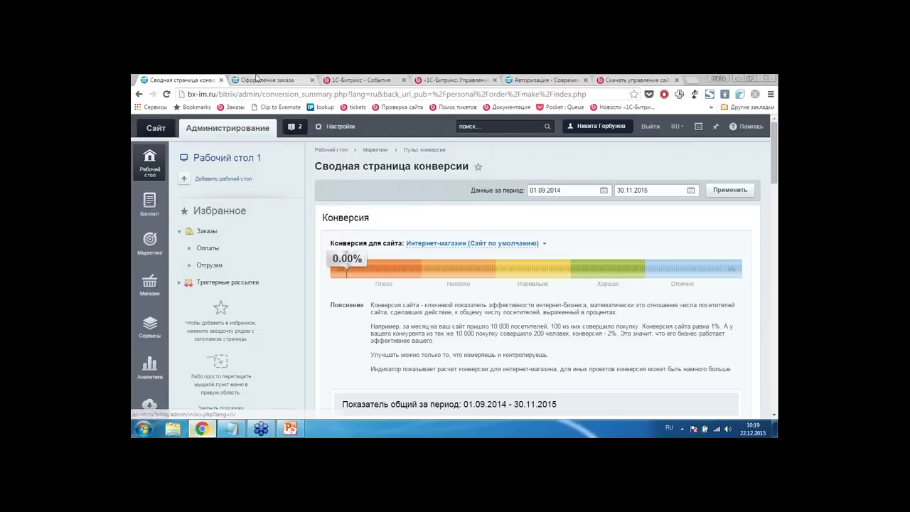
{"action": "left_click", "coordinate": [312, 80]}
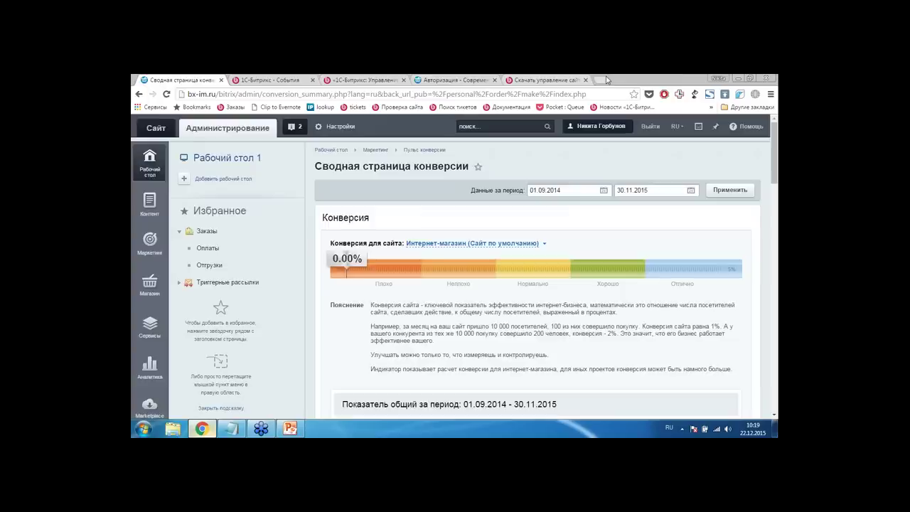
Step: In a new tab, correct the mistyped address and load bx-im.ru
{"action": "key", "text": "ctrl+t"}
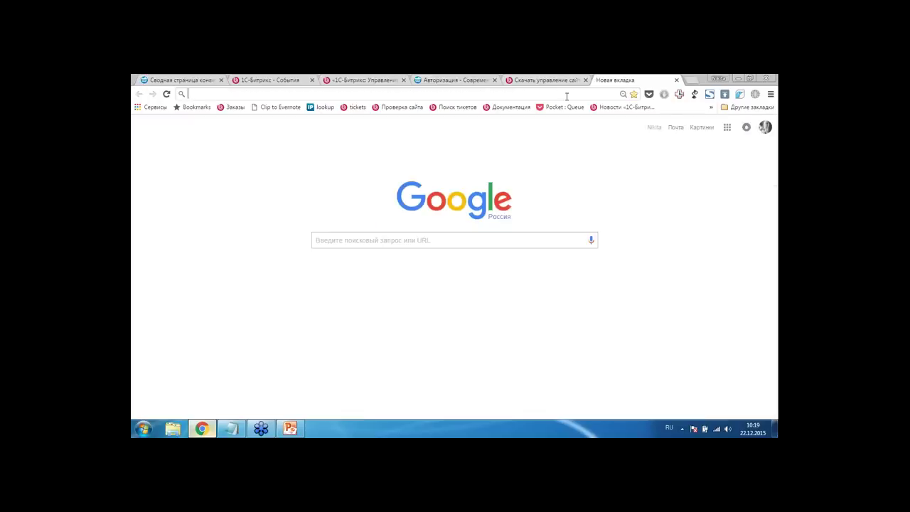
{"action": "type", "text": "ич-шьюкг"}
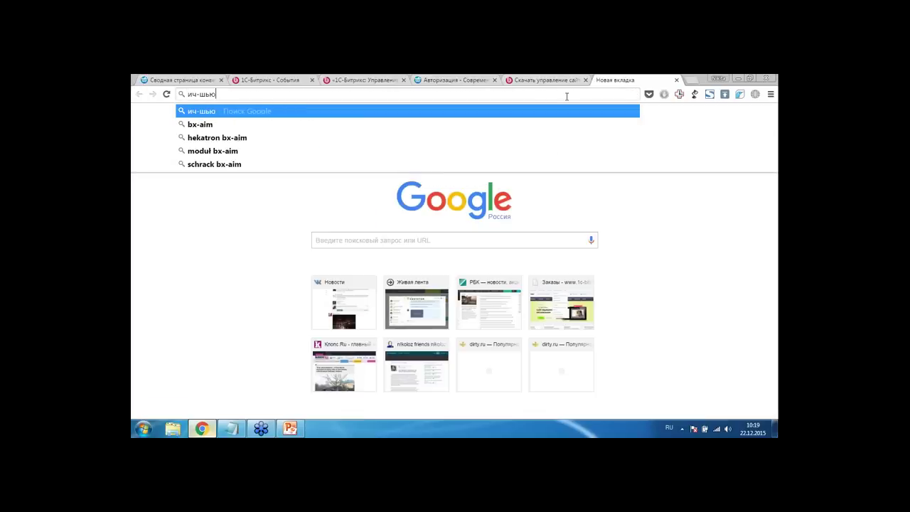
{"action": "key", "text": "BackSpace"}
{"action": "key", "text": "BackSpace"}
{"action": "key", "text": "BackSpace"}
{"action": "key", "text": "BackSpace"}
{"action": "key", "text": "BackSpace"}
{"action": "key", "text": "BackSpace"}
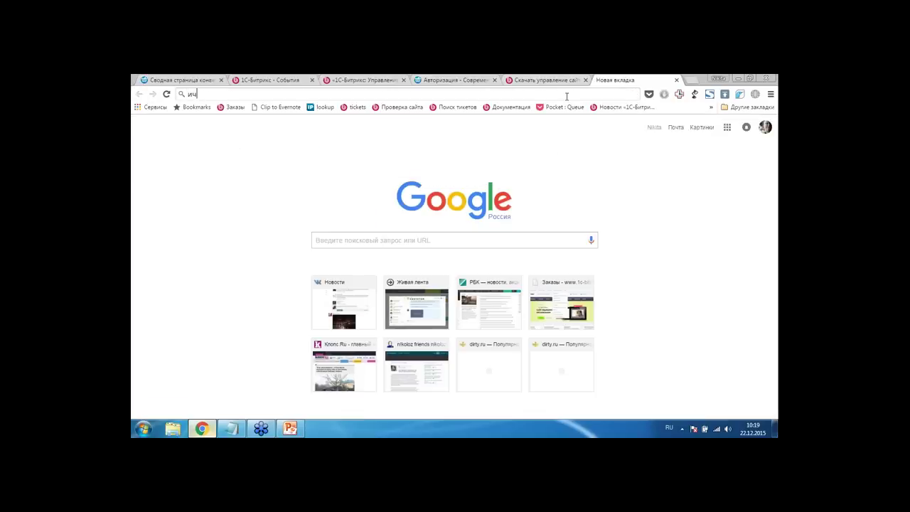
{"action": "type", "text": "ич-шьюкг"}
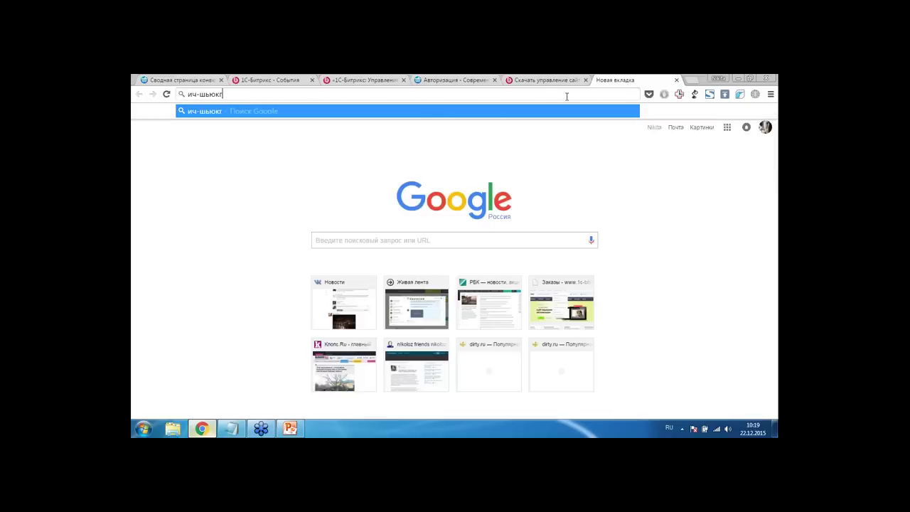
{"action": "key", "text": "BackSpace"}
{"action": "key", "text": "BackSpace"}
{"action": "key", "text": "BackSpace"}
{"action": "key", "text": "BackSpace"}
{"action": "key", "text": "BackSpace"}
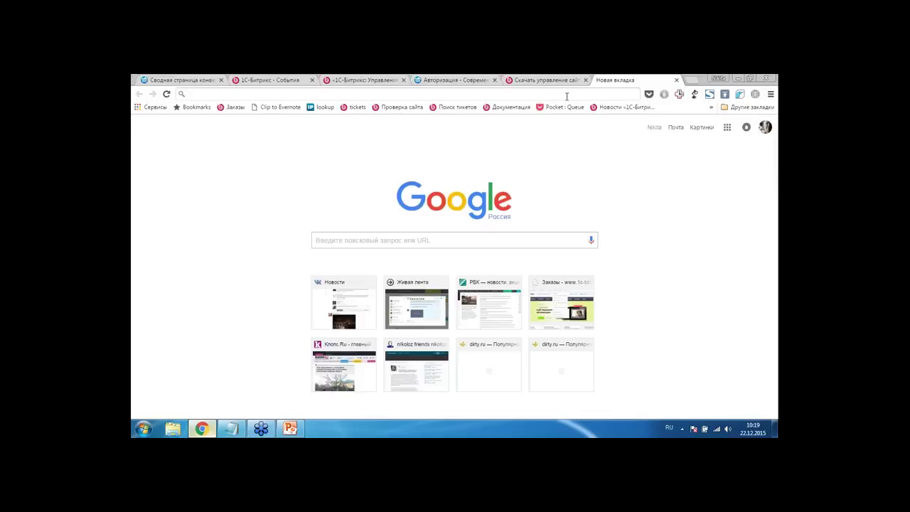
{"action": "type", "text": "и"}
{"action": "key", "text": "BackSpace"}
{"action": "type", "text": "bx-im"}
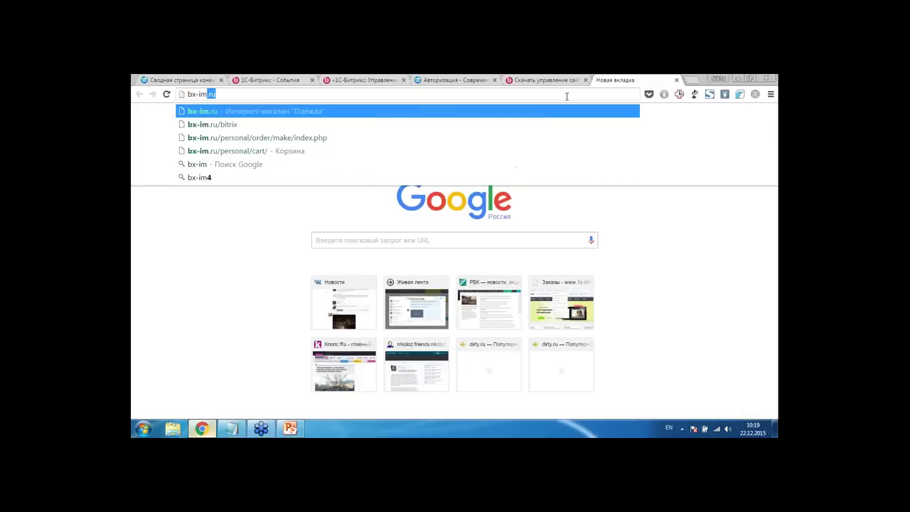
{"action": "type", "text": ".ru"}
{"action": "key", "text": "Return"}
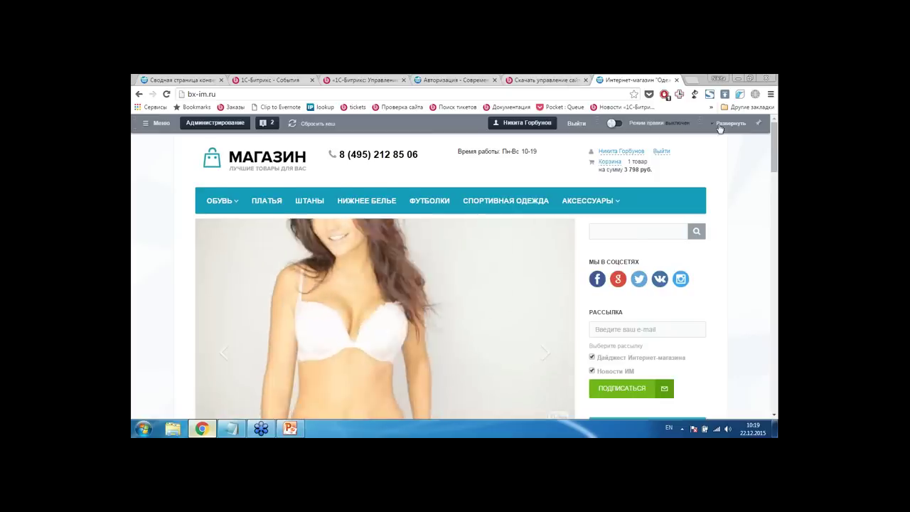
Step: Expand the admin panel over the bx-im.ru storefront and switch Режим правки on
{"action": "left_click", "coordinate": [720, 125]}
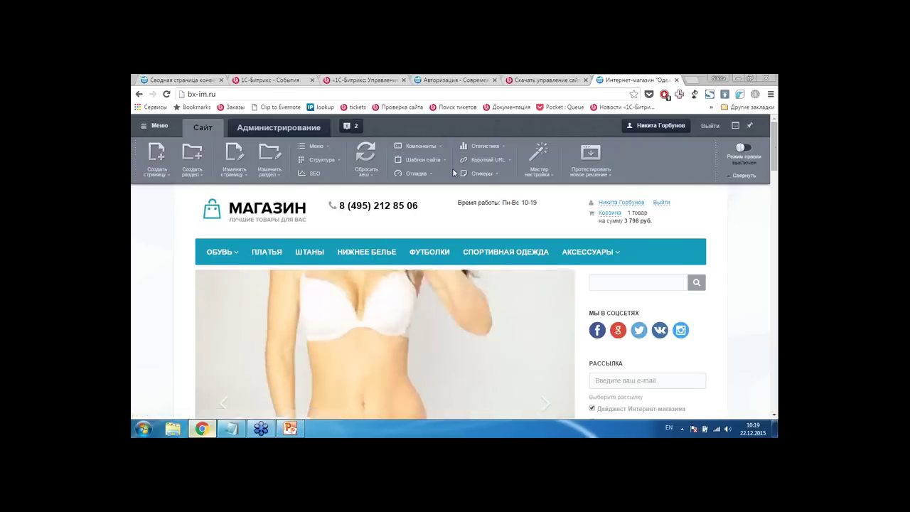
{"action": "left_click", "coordinate": [743, 148]}
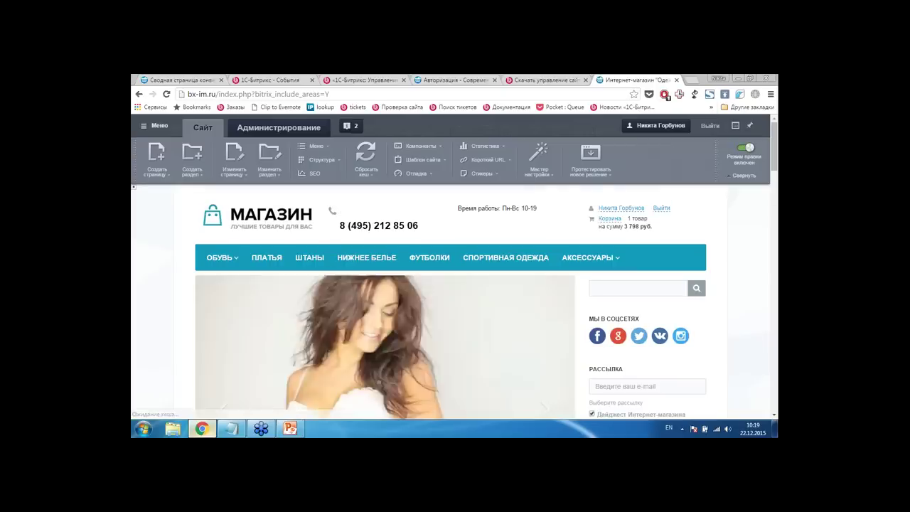
{"action": "scroll", "coordinate": [429, 227], "scroll_direction": "down", "scroll_amount": 7}
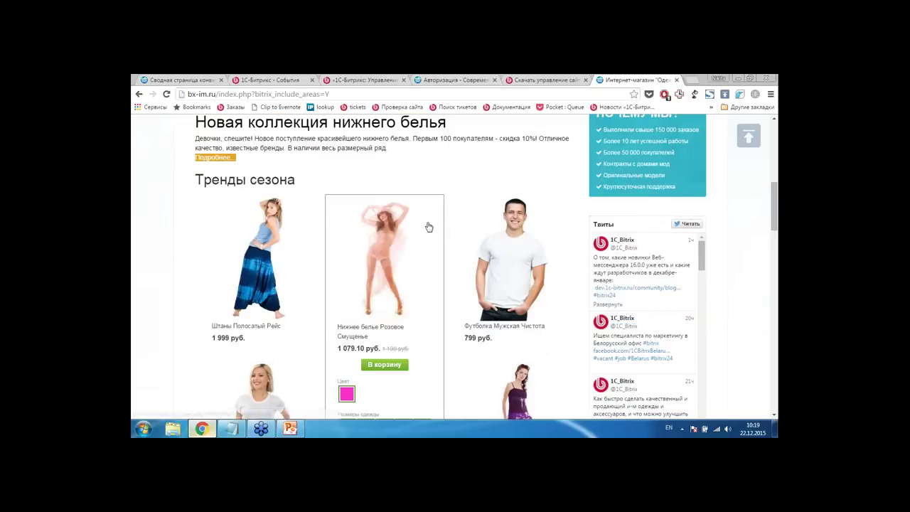
{"action": "scroll", "coordinate": [742, 197], "scroll_direction": "up", "scroll_amount": 2}
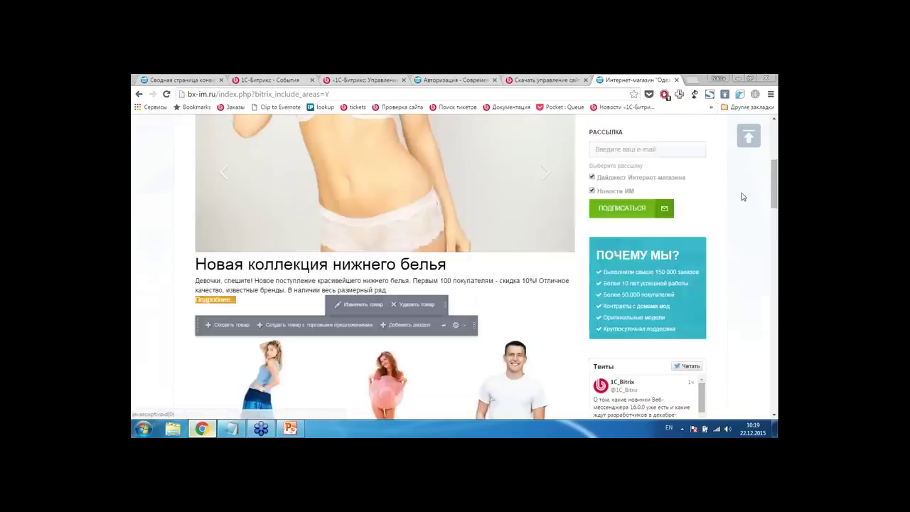
{"action": "scroll", "coordinate": [743, 197], "scroll_direction": "up", "scroll_amount": 5}
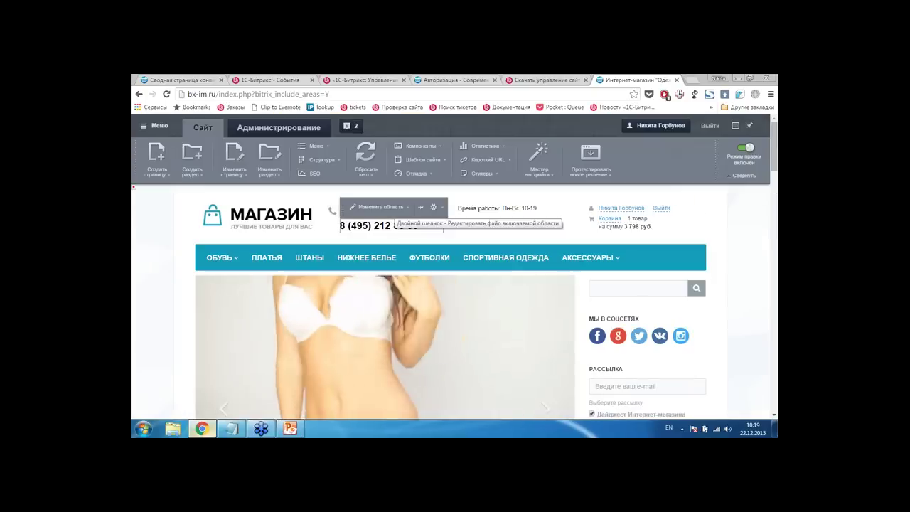
Step: Change the header phone's 5 to 8 in telephone.php, save, then undo back to 212 85 06
{"action": "left_click", "coordinate": [387, 207]}
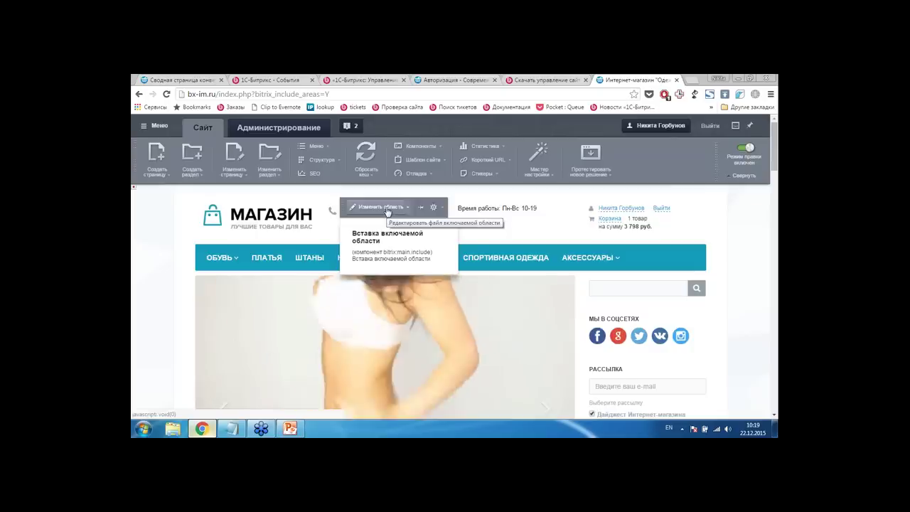
{"action": "left_click", "coordinate": [387, 208]}
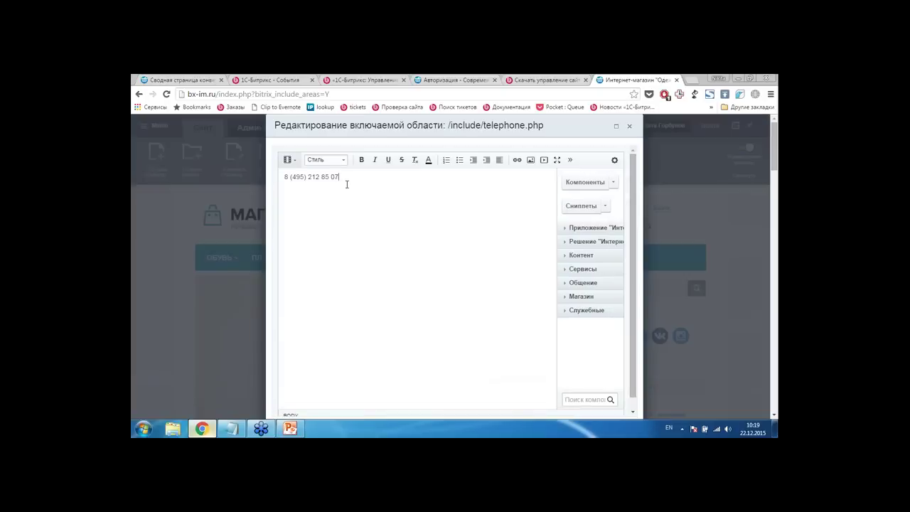
{"action": "scroll", "coordinate": [668, 233], "scroll_direction": "down", "scroll_amount": 1}
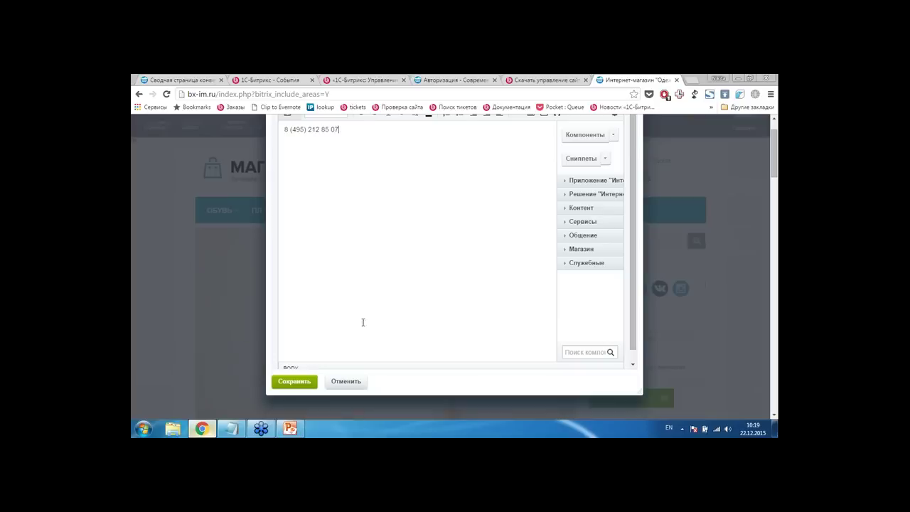
{"action": "left_click_drag", "start_coordinate": [344, 131], "coordinate": [311, 132]}
{"action": "type", "text": "8"}
{"action": "left_click", "coordinate": [294, 381]}
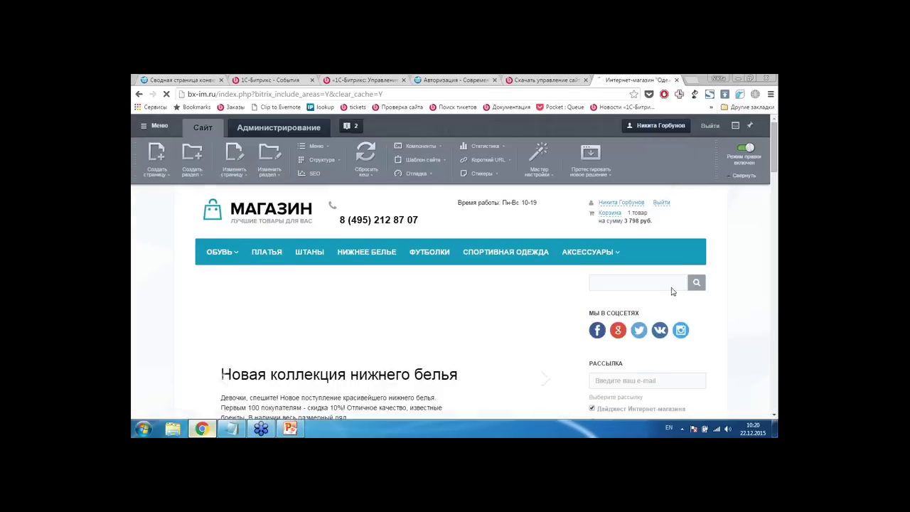
{"action": "mouse_move", "coordinate": [398, 242]}
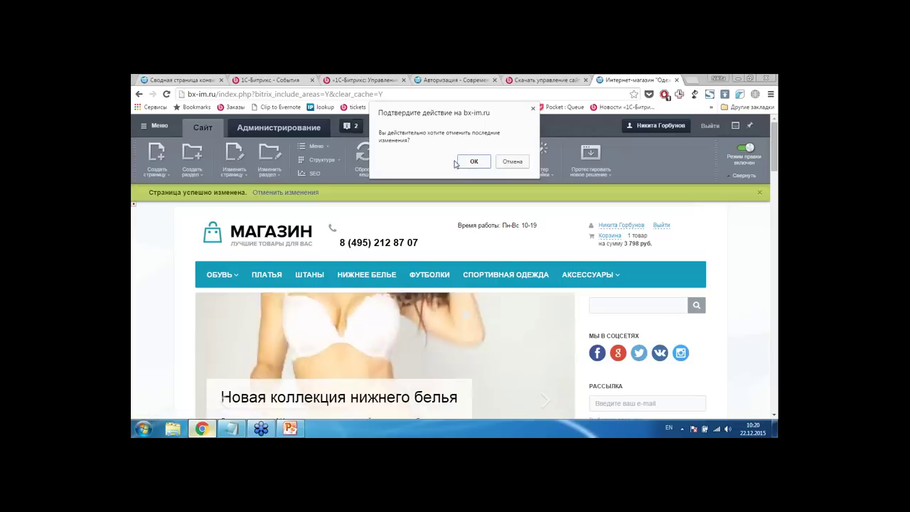
{"action": "left_click", "coordinate": [471, 161]}
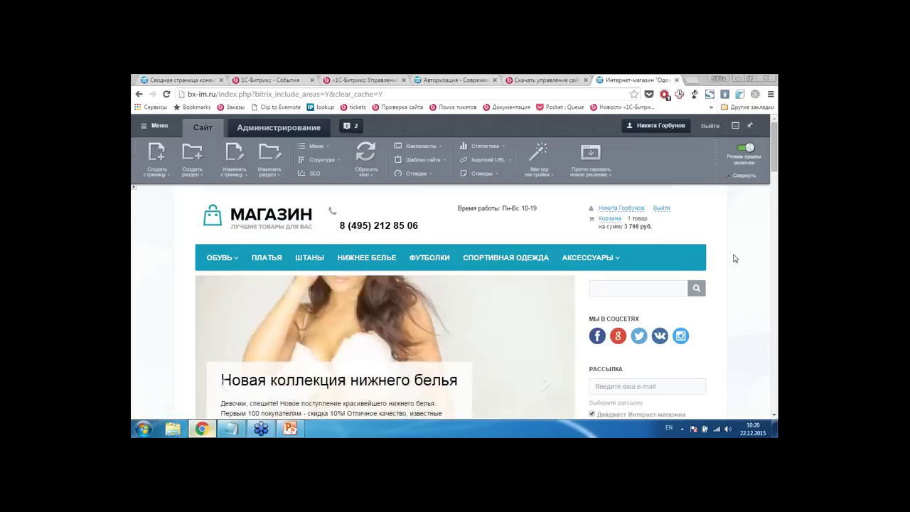
Step: Open Нижнее белье Розовое Смущенье for editing and inspect its product name
{"action": "scroll", "coordinate": [735, 257], "scroll_direction": "down", "scroll_amount": 2}
{"action": "scroll", "coordinate": [734, 256], "scroll_direction": "down", "scroll_amount": 3}
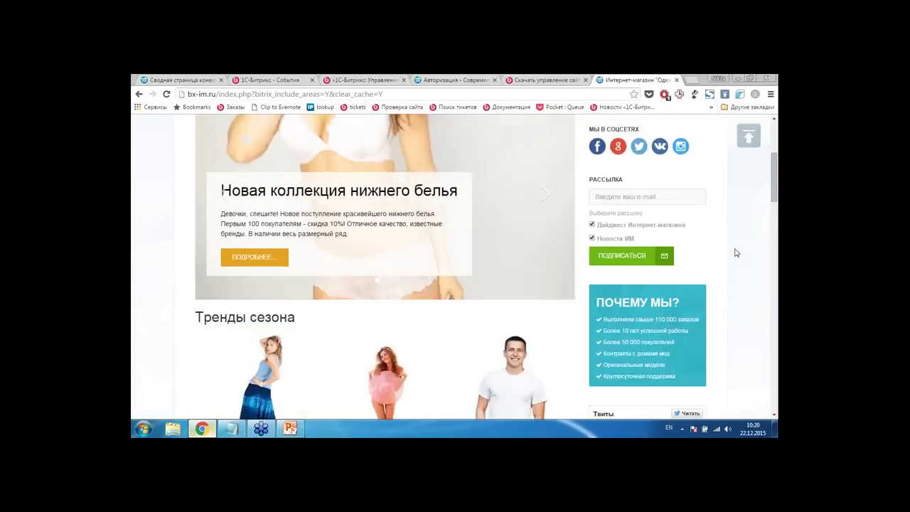
{"action": "scroll", "coordinate": [734, 242], "scroll_direction": "down", "scroll_amount": 1}
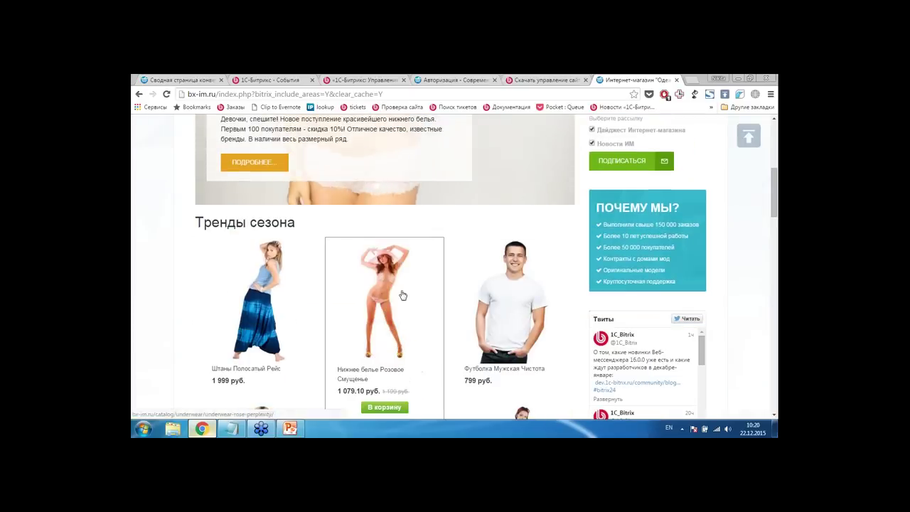
{"action": "left_click", "coordinate": [366, 205]}
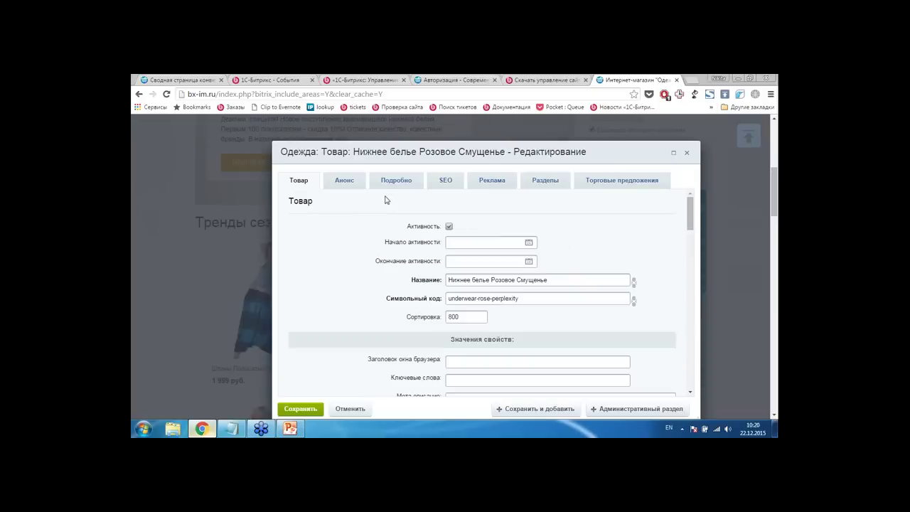
{"action": "left_click_drag", "start_coordinate": [518, 280], "coordinate": [601, 272]}
{"action": "left_click", "coordinate": [599, 276]}
Step: On the SEO tab, tick 'Изменить для этого элемента' under META DESCRIPTION
{"action": "scroll", "coordinate": [583, 217], "scroll_direction": "down", "scroll_amount": 3}
{"action": "scroll", "coordinate": [386, 257], "scroll_direction": "down", "scroll_amount": 2}
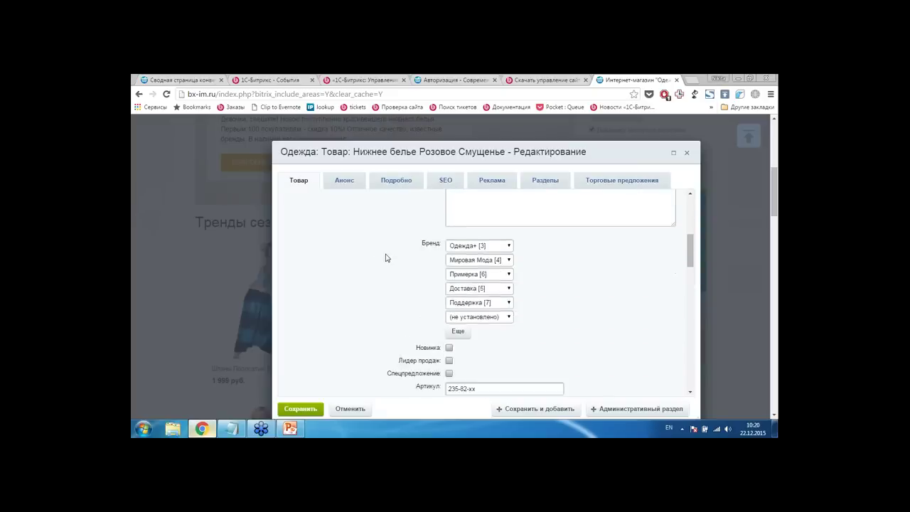
{"action": "scroll", "coordinate": [386, 258], "scroll_direction": "up", "scroll_amount": 1}
{"action": "scroll", "coordinate": [416, 277], "scroll_direction": "up", "scroll_amount": 2}
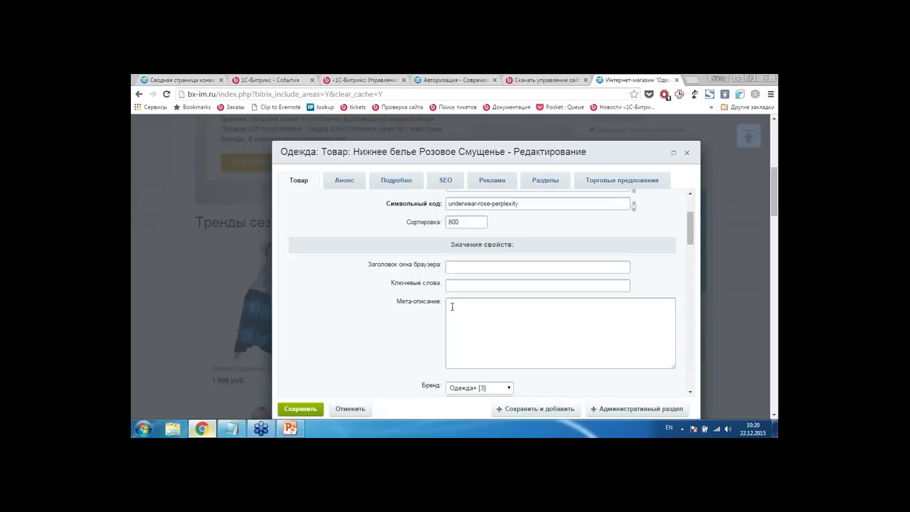
{"action": "scroll", "coordinate": [374, 317], "scroll_direction": "down", "scroll_amount": 2}
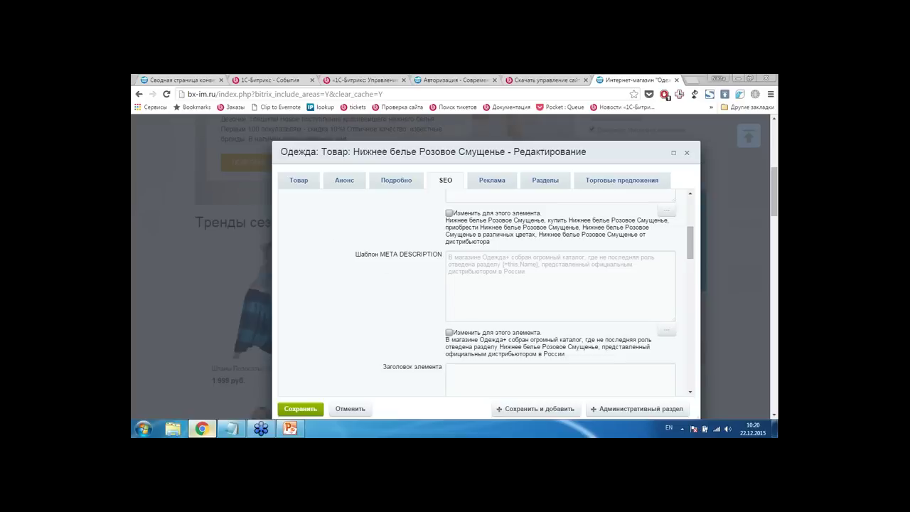
{"action": "left_click", "coordinate": [298, 181]}
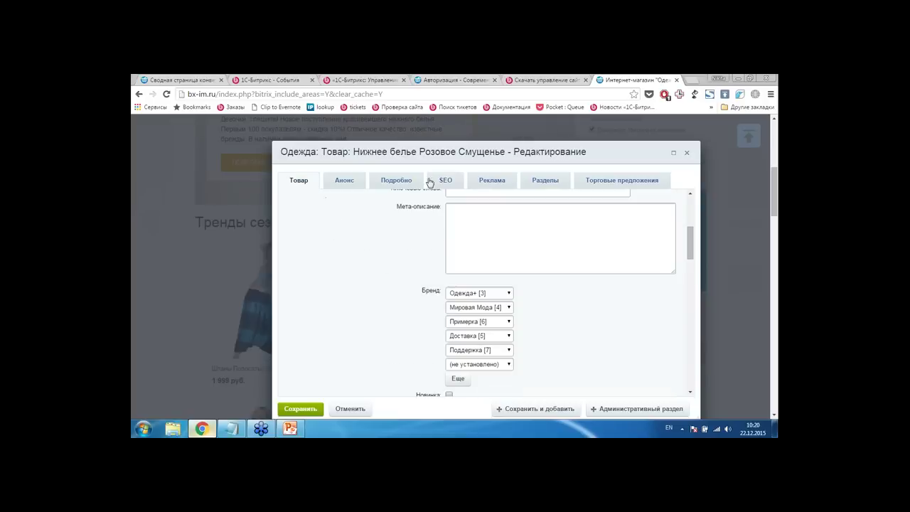
{"action": "left_click", "coordinate": [453, 186]}
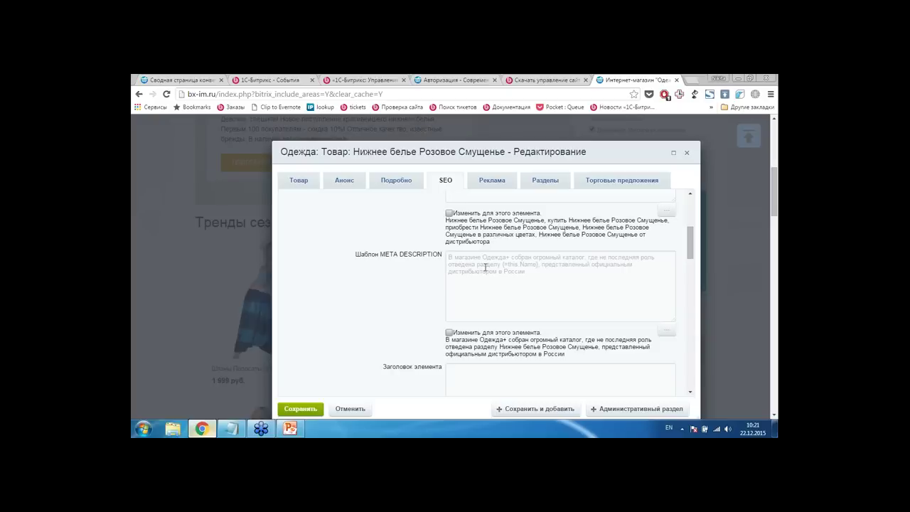
{"action": "left_click", "coordinate": [517, 263]}
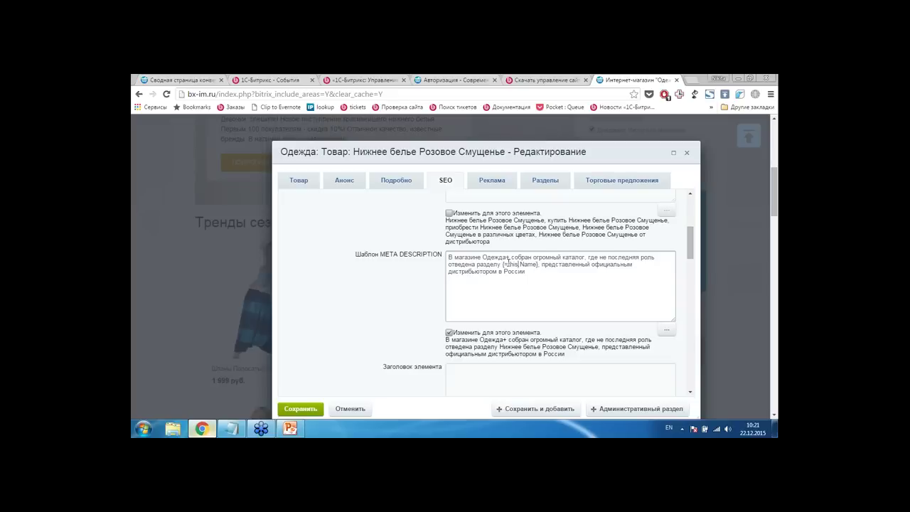
Step: Scroll through the Товар tab's fields and image gallery
{"action": "left_click", "coordinate": [292, 180]}
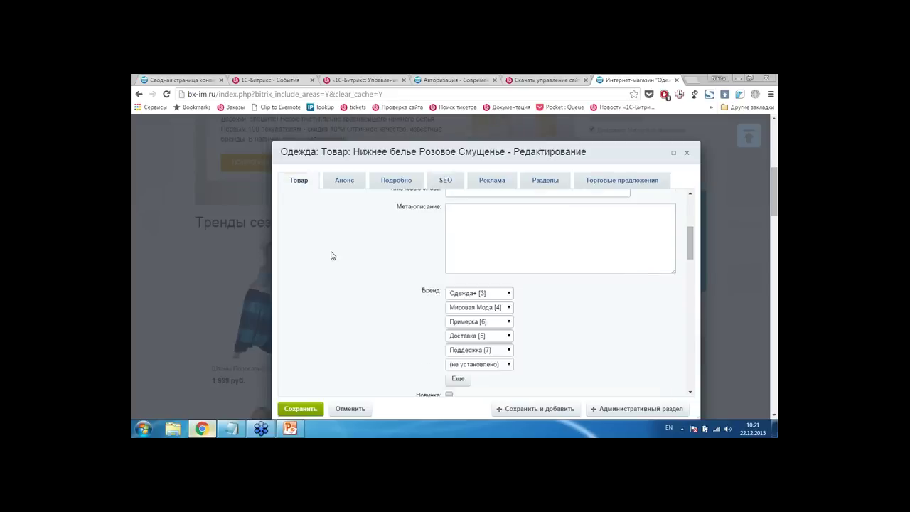
{"action": "scroll", "coordinate": [331, 263], "scroll_direction": "down", "scroll_amount": 5}
{"action": "scroll", "coordinate": [332, 263], "scroll_direction": "down", "scroll_amount": 10}
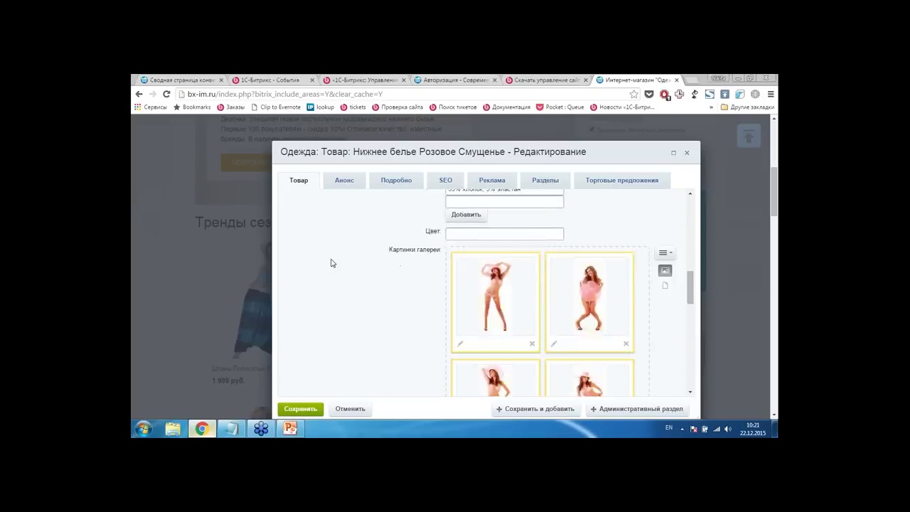
{"action": "scroll", "coordinate": [331, 263], "scroll_direction": "down", "scroll_amount": 3}
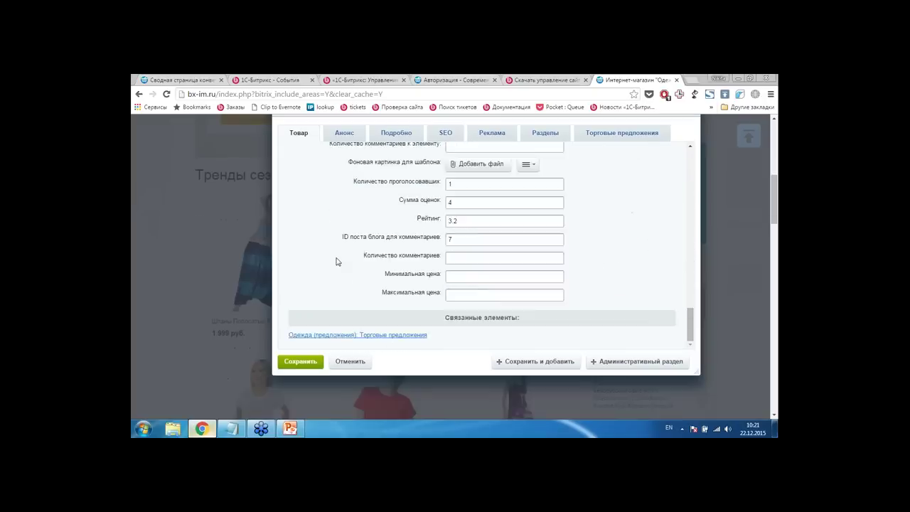
{"action": "scroll", "coordinate": [337, 260], "scroll_direction": "up", "scroll_amount": 10}
{"action": "mouse_move", "coordinate": [480, 200]}
{"action": "scroll", "coordinate": [406, 209], "scroll_direction": "up", "scroll_amount": 5}
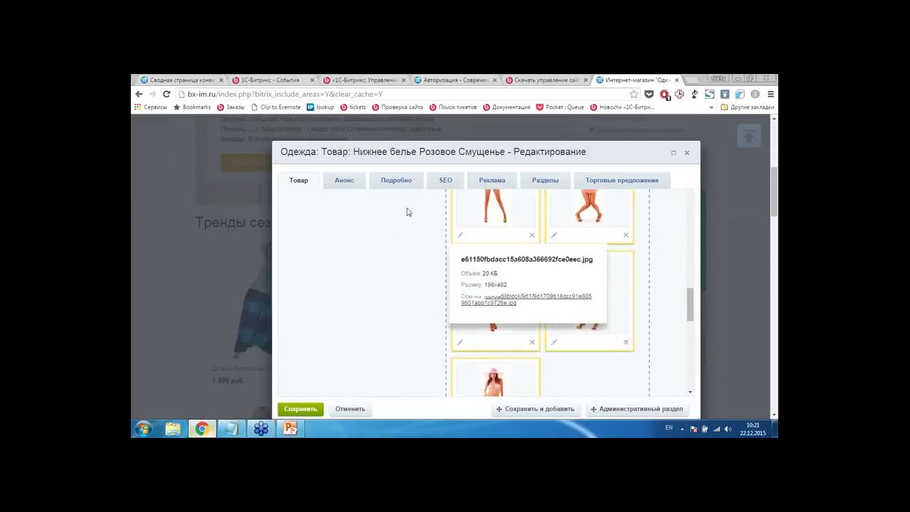
Step: Look through the Анонс, Подробно, SEO, Реклама and Разделы tabs
{"action": "left_click", "coordinate": [357, 181]}
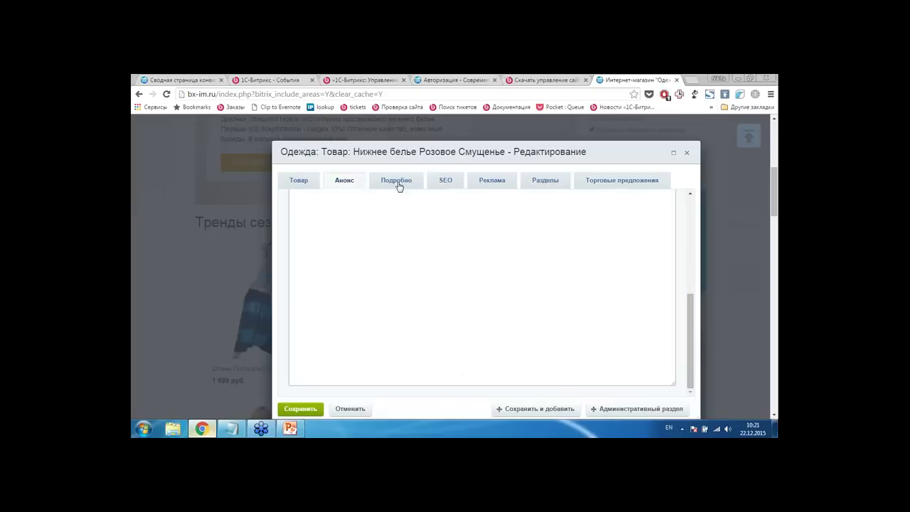
{"action": "left_click", "coordinate": [398, 184]}
{"action": "left_click", "coordinate": [435, 182]}
{"action": "left_click", "coordinate": [482, 184]}
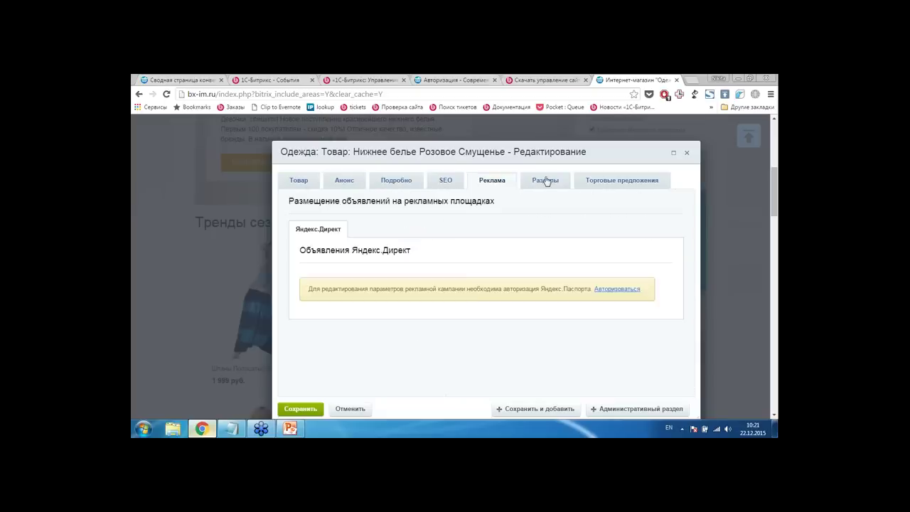
{"action": "left_click", "coordinate": [546, 181]}
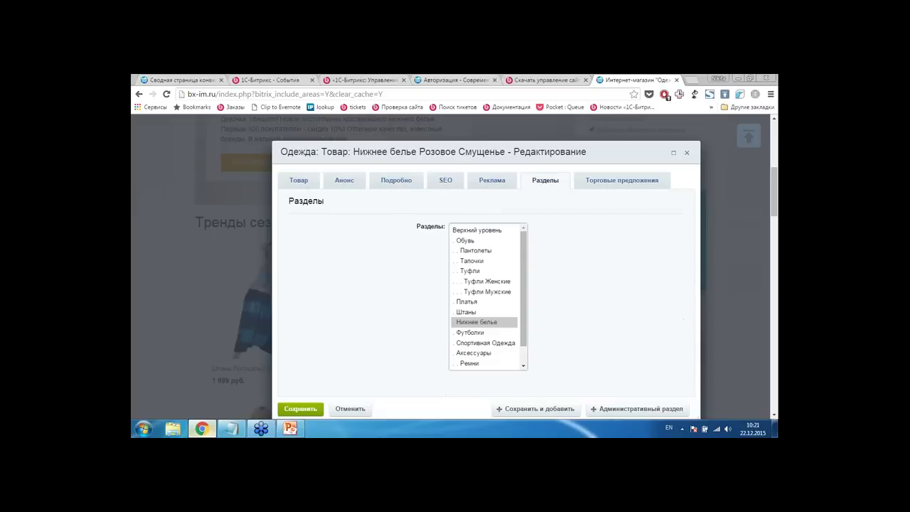
Step: Switch the section to Штаны and back to Нижнее белье, then close the form unsaved
{"action": "left_click", "coordinate": [483, 312]}
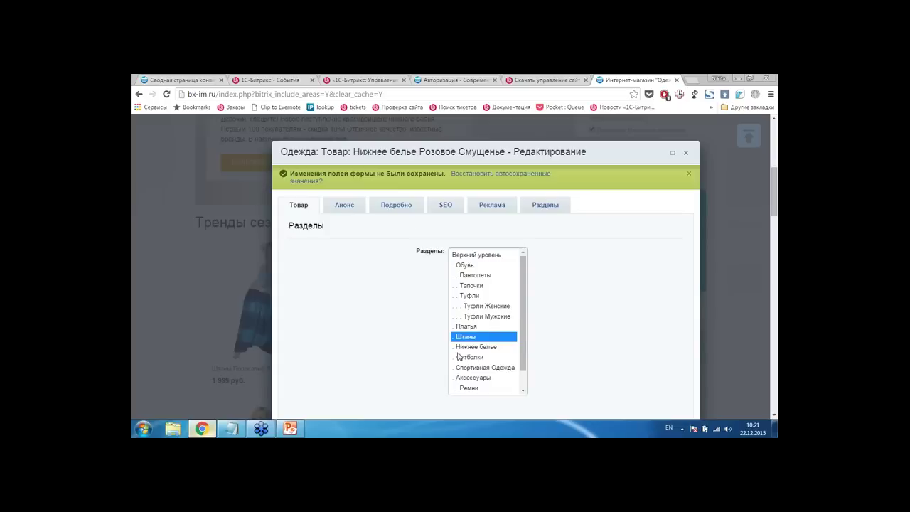
{"action": "left_click", "coordinate": [468, 348]}
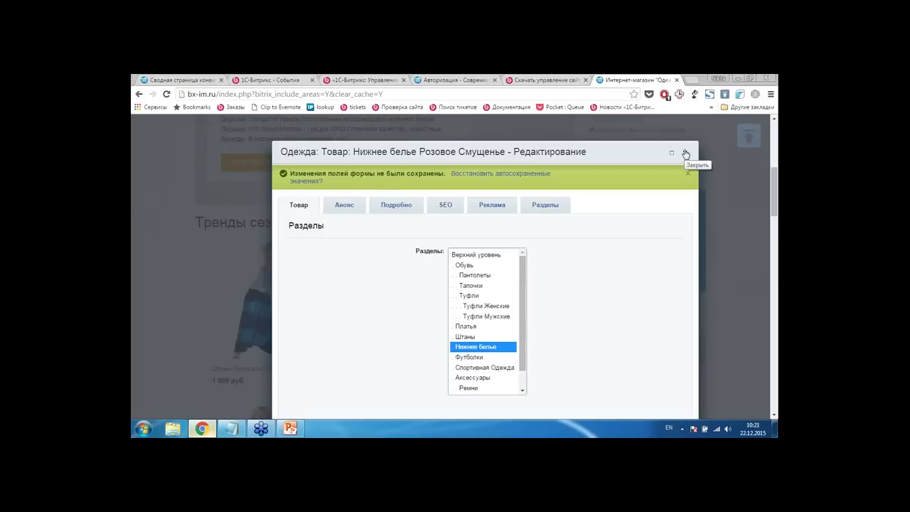
{"action": "left_click", "coordinate": [685, 153]}
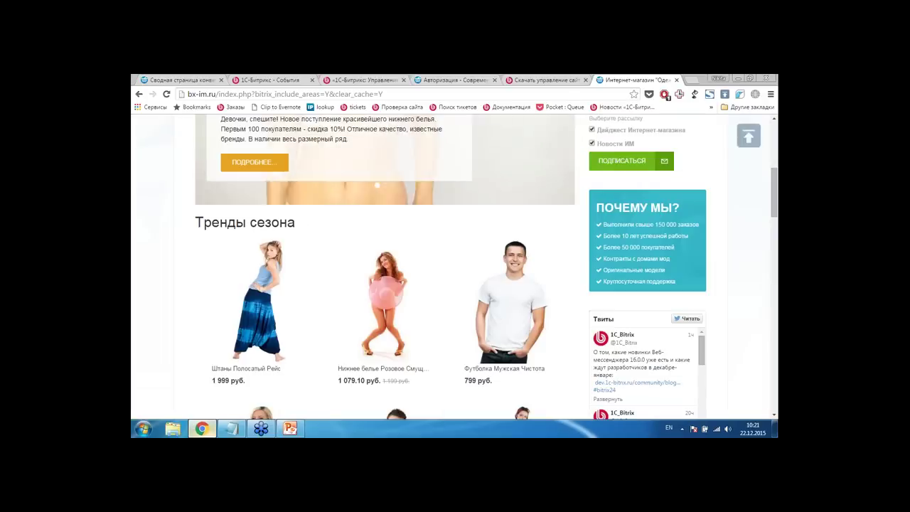
Step: Pass through the conversion summary and switch to the gamemart.org Авторизация tab
{"action": "left_click", "coordinate": [749, 135]}
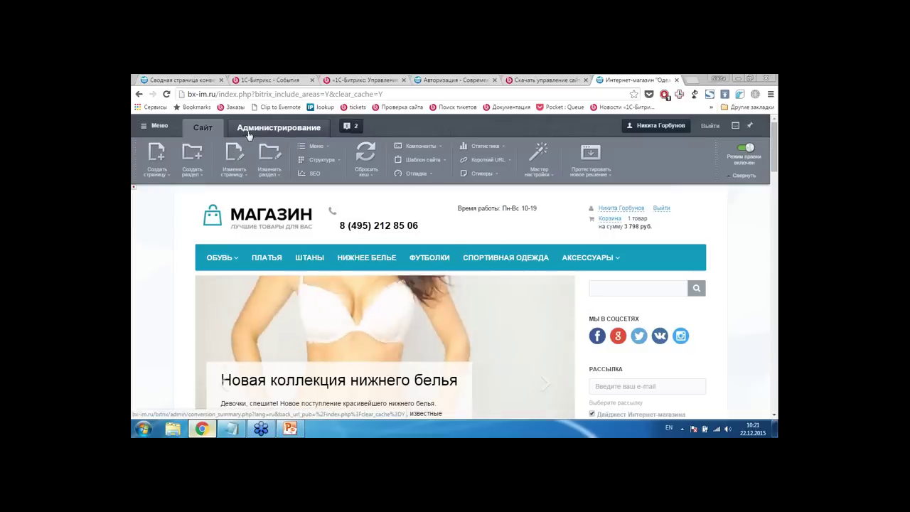
{"action": "left_click", "coordinate": [277, 128]}
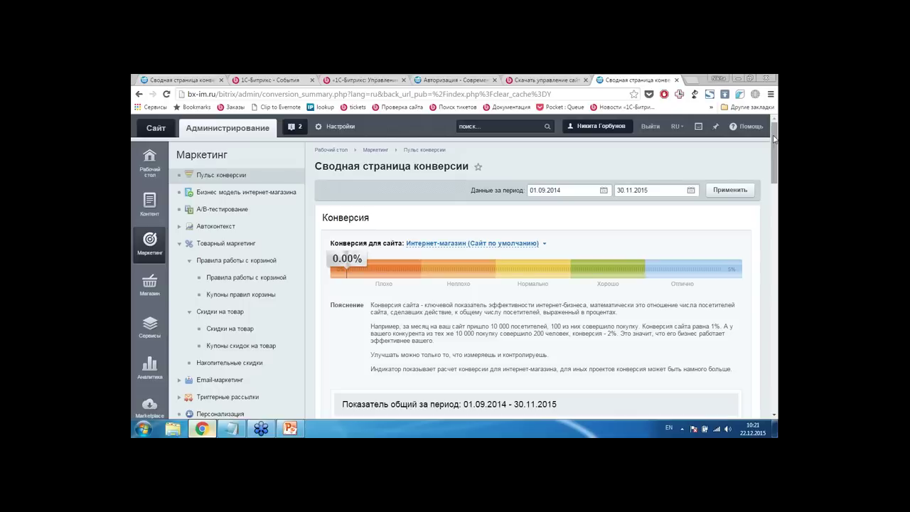
{"action": "left_click", "coordinate": [469, 79]}
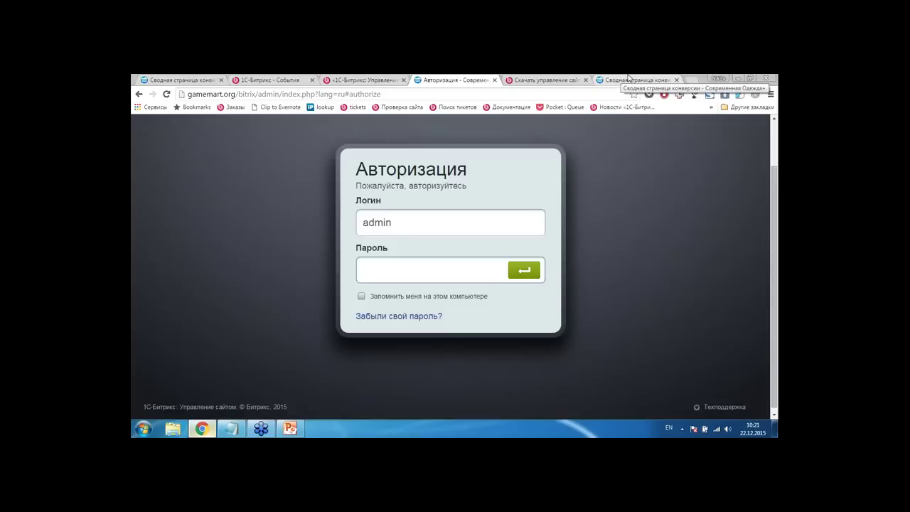
Step: Back on the Авторизация tab, enter the admin password and log in
{"action": "left_click", "coordinate": [628, 78]}
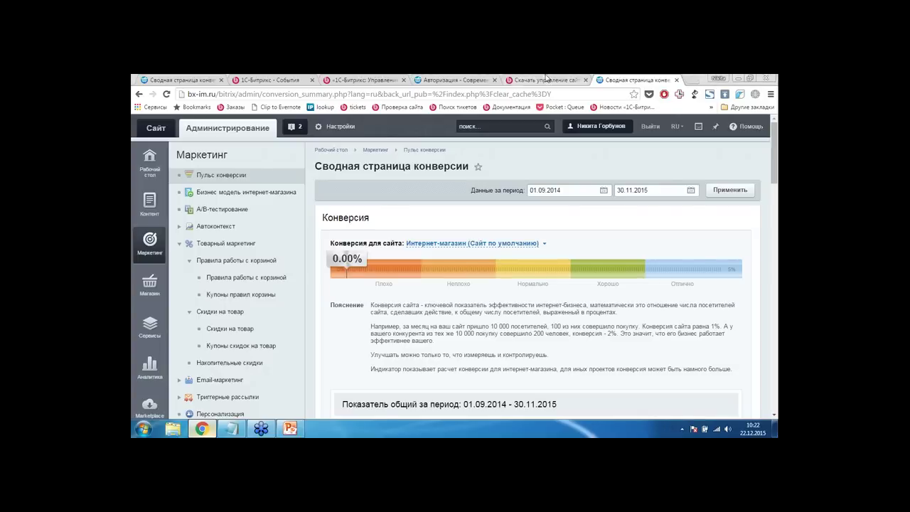
{"action": "left_click", "coordinate": [547, 80]}
{"action": "left_click", "coordinate": [444, 78]}
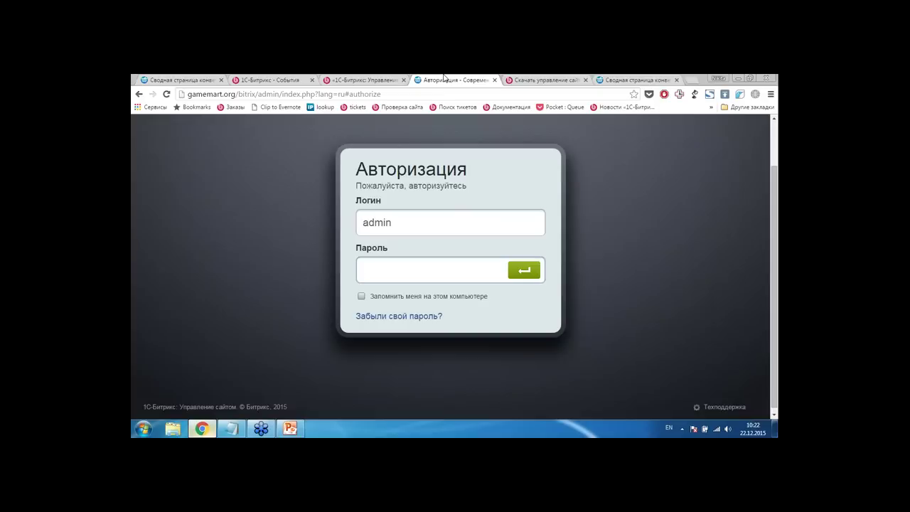
{"action": "type", "text": "••••••••••••"}
{"action": "key", "text": "Return"}
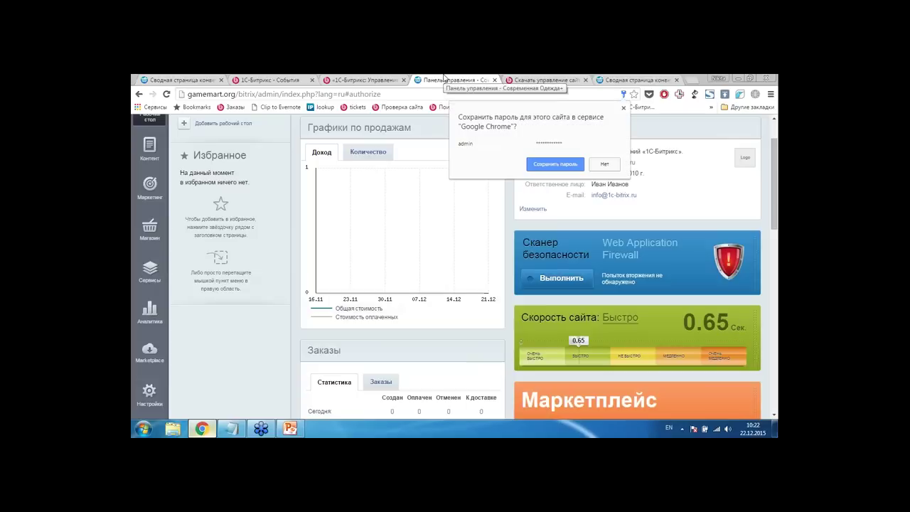
Step: Decline Chrome's password save and switch back to the 'Сводная страница конверсии' tab
{"action": "left_click", "coordinate": [606, 165]}
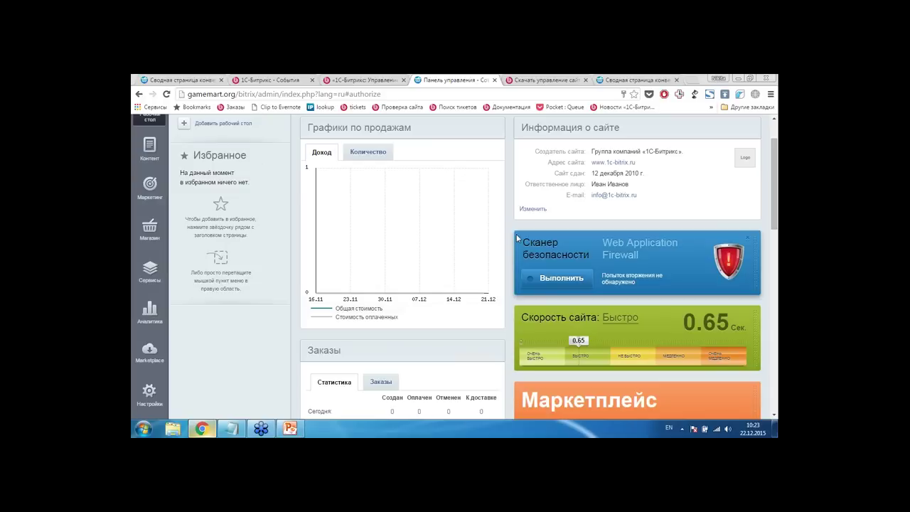
{"action": "left_click", "coordinate": [625, 78]}
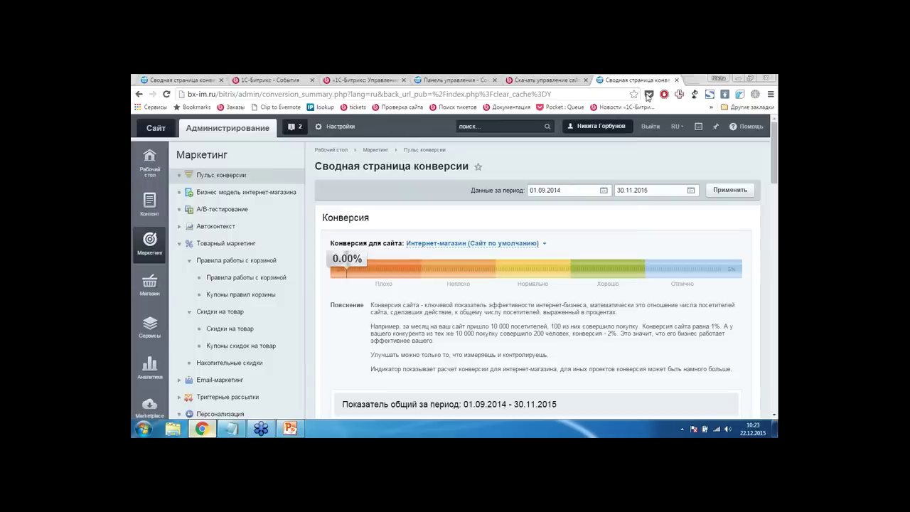
Step: Open a new browser tab and go to the 1c-bitrix.ru site
{"action": "left_click", "coordinate": [688, 81]}
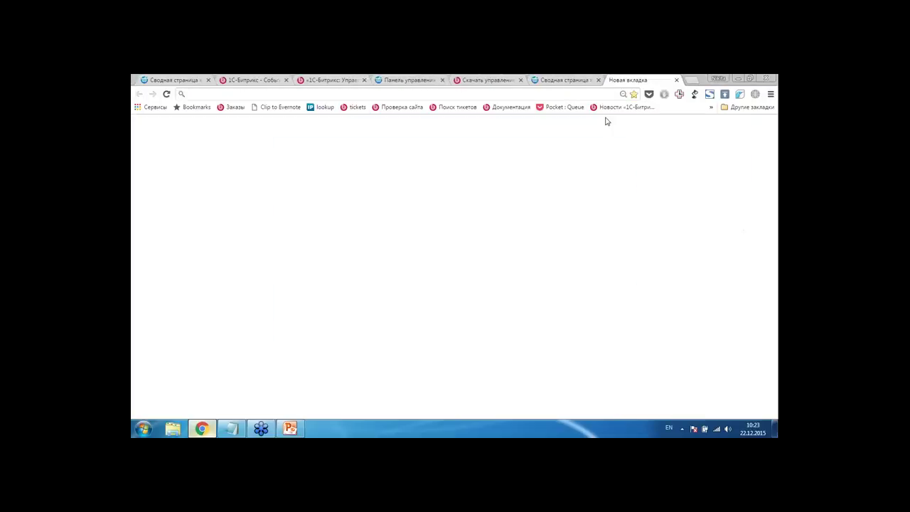
{"action": "type", "text": "1"}
{"action": "left_click", "coordinate": [233, 114]}
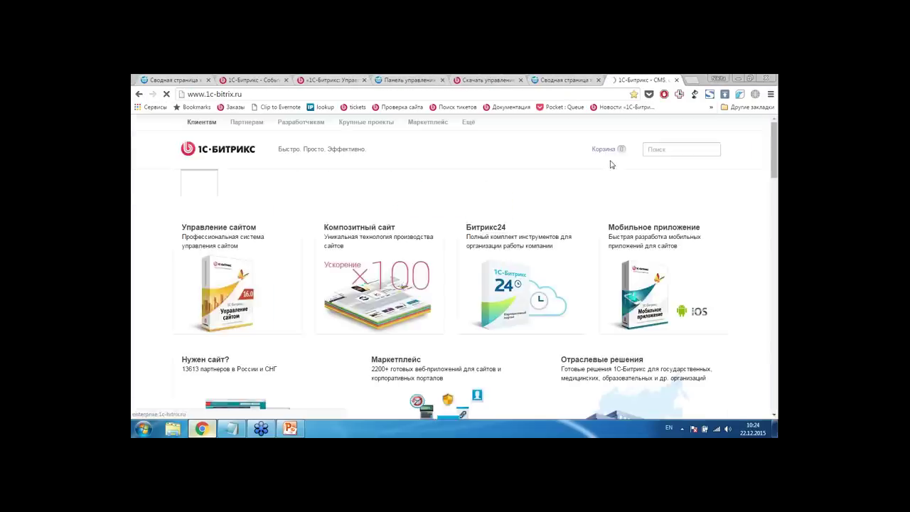
Step: Via Компания > Мероприятия > Вебинары, open the 10 December order-management and 1С webinar
{"action": "mouse_move", "coordinate": [543, 187]}
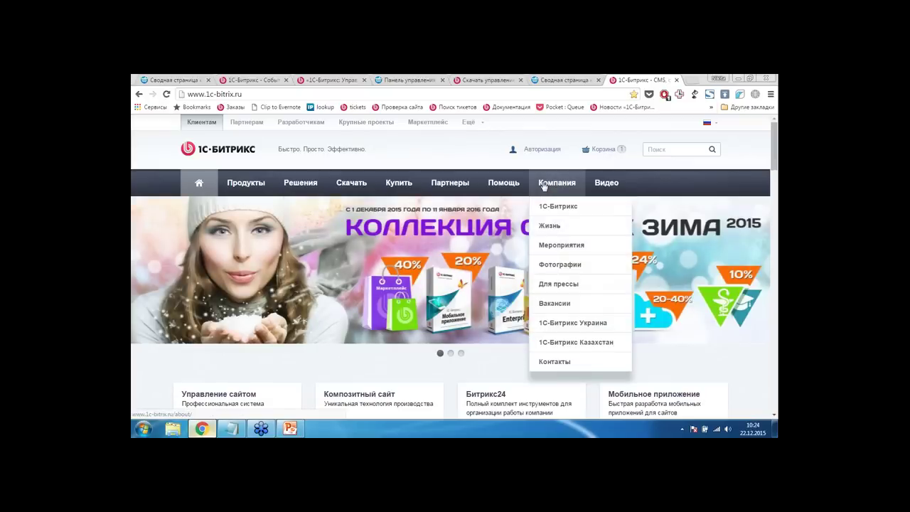
{"action": "left_click", "coordinate": [553, 243]}
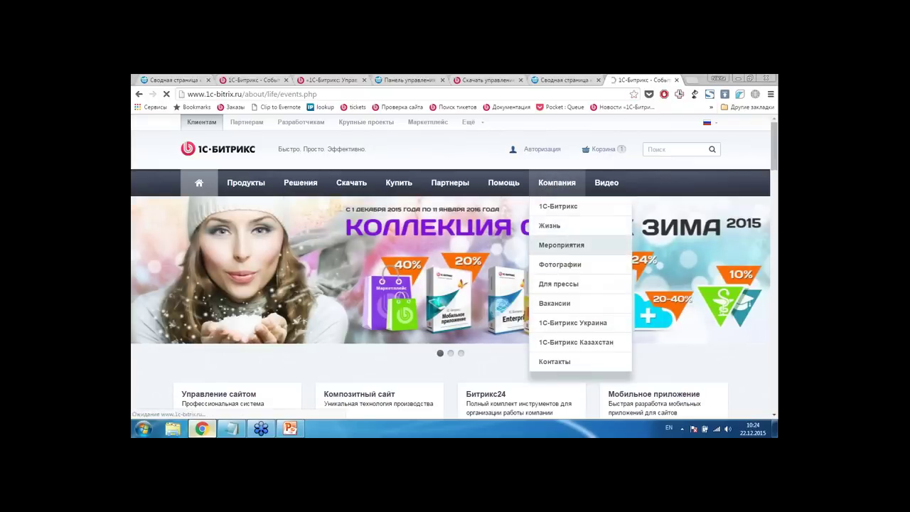
{"action": "scroll", "coordinate": [601, 258], "scroll_direction": "down", "scroll_amount": 1}
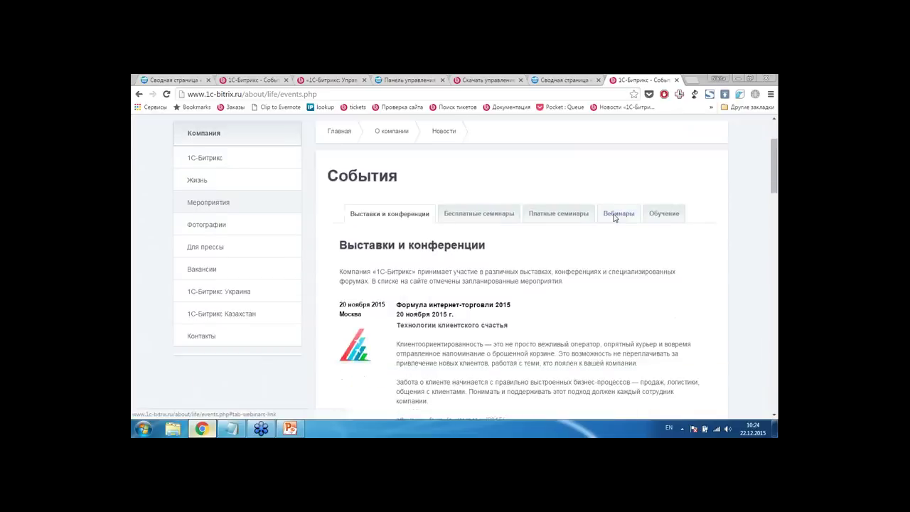
{"action": "left_click", "coordinate": [616, 212]}
{"action": "scroll", "coordinate": [632, 271], "scroll_direction": "down", "scroll_amount": 8}
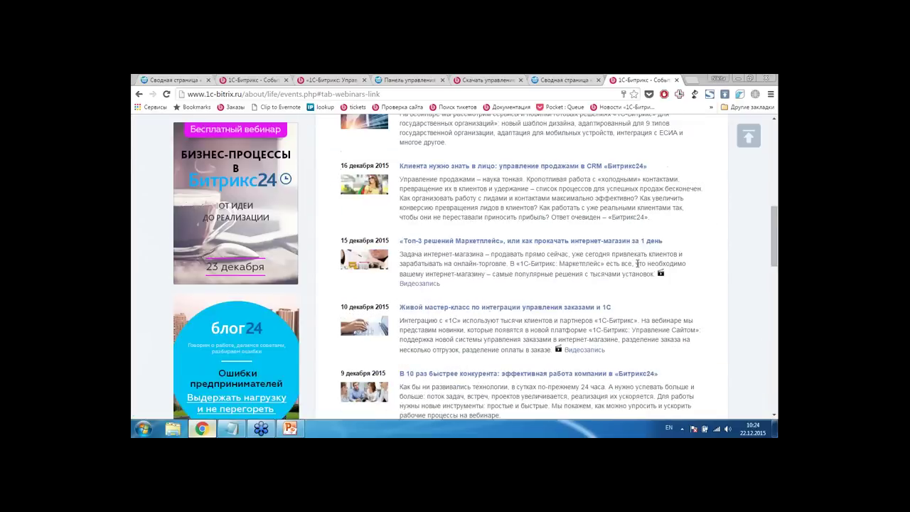
{"action": "scroll", "coordinate": [638, 262], "scroll_direction": "down", "scroll_amount": 1}
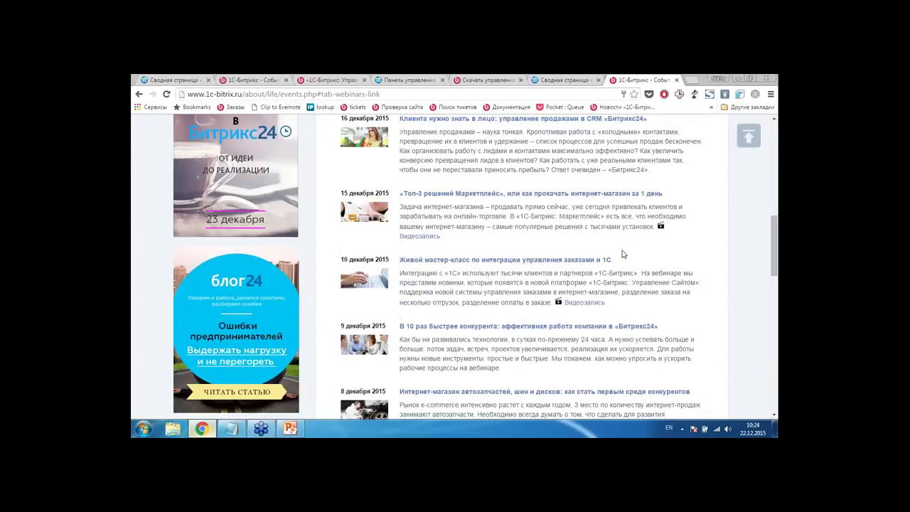
{"action": "left_click", "coordinate": [524, 265]}
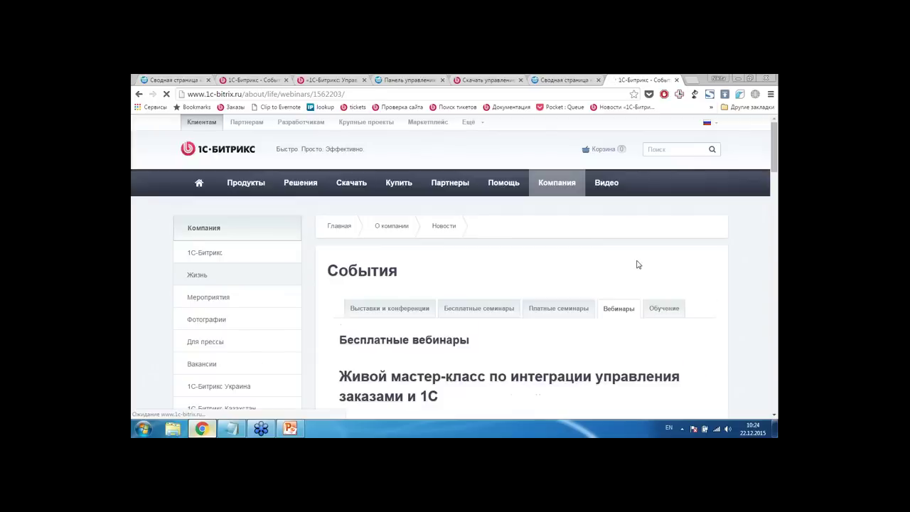
Step: Scroll through the webinar page, then go back to the Компания > Мероприятия events page
{"action": "scroll", "coordinate": [638, 264], "scroll_direction": "down", "scroll_amount": 6}
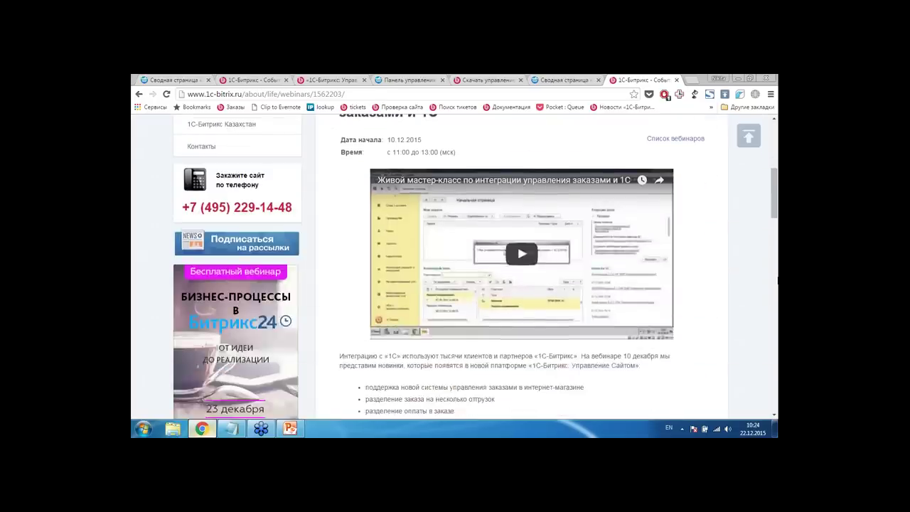
{"action": "scroll", "coordinate": [776, 281], "scroll_direction": "up", "scroll_amount": 3}
{"action": "scroll", "coordinate": [776, 281], "scroll_direction": "down", "scroll_amount": 1}
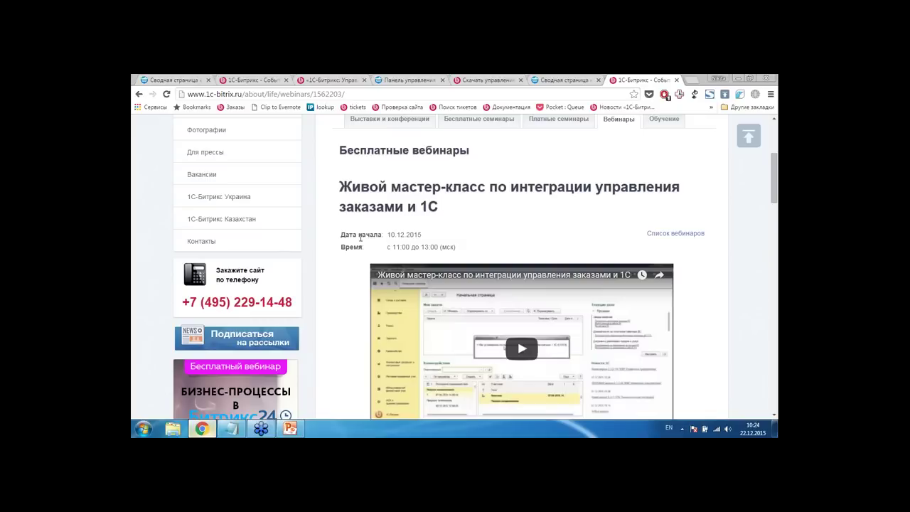
{"action": "scroll", "coordinate": [446, 219], "scroll_direction": "up", "scroll_amount": 4}
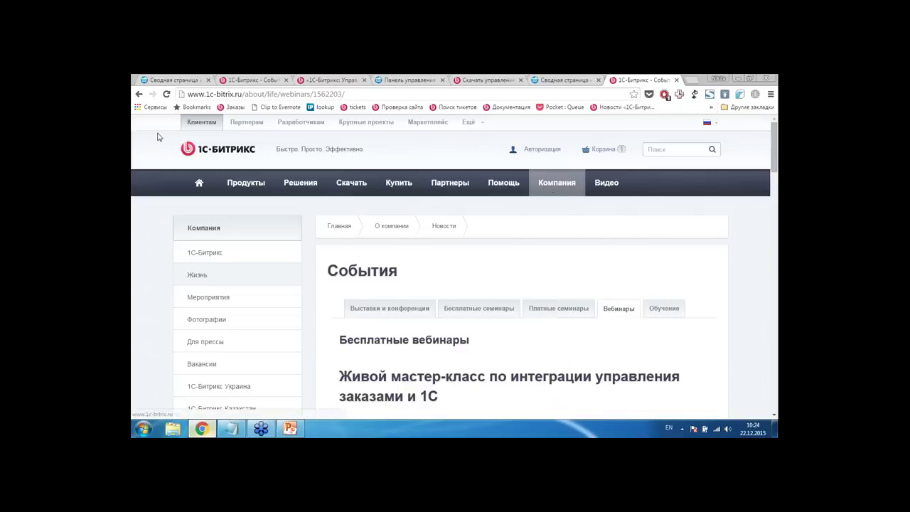
{"action": "scroll", "coordinate": [270, 276], "scroll_direction": "down", "scroll_amount": 4}
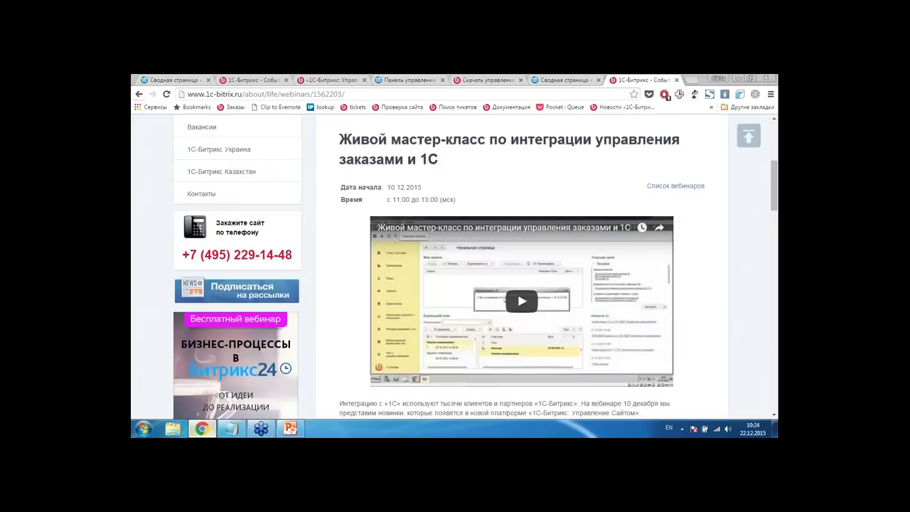
{"action": "scroll", "coordinate": [619, 275], "scroll_direction": "up", "scroll_amount": 4}
{"action": "mouse_move", "coordinate": [554, 183]}
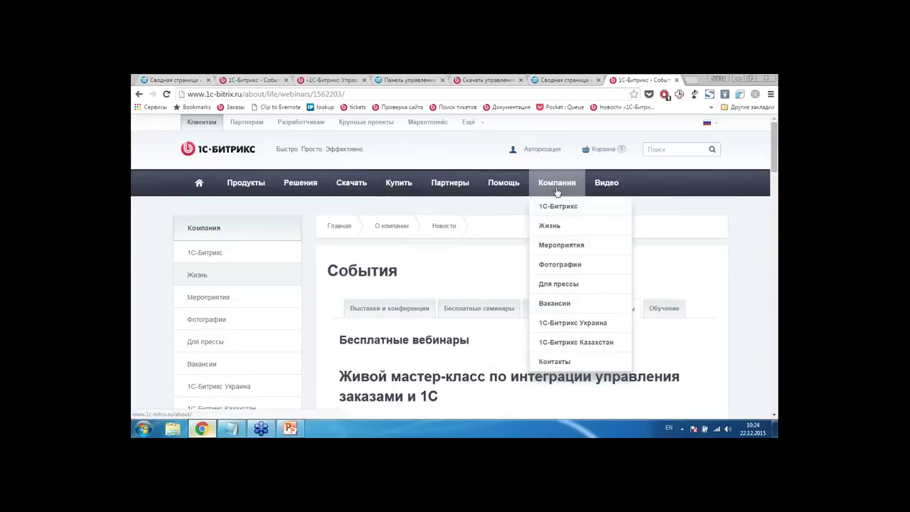
{"action": "left_click", "coordinate": [559, 245]}
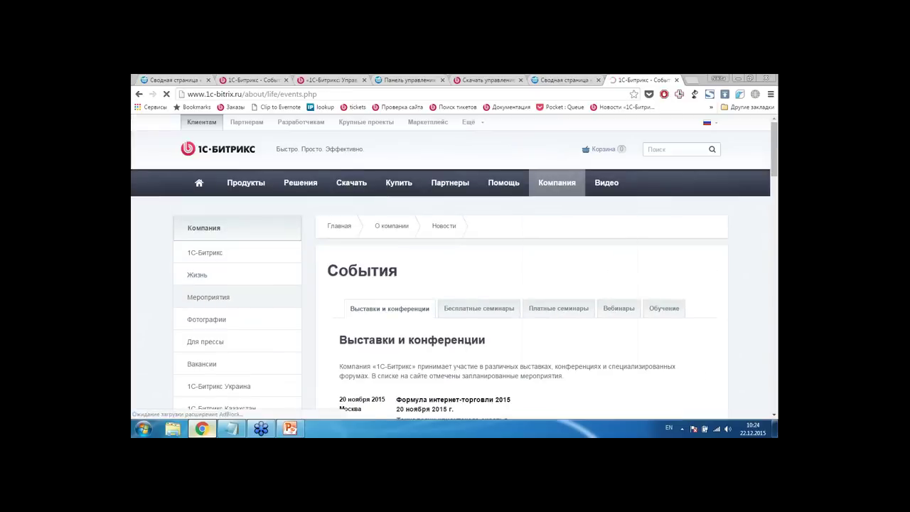
Step: List the Вебинары again and reopen the 10 December order-management integration webinar
{"action": "left_click", "coordinate": [617, 310]}
{"action": "scroll", "coordinate": [640, 299], "scroll_direction": "down", "scroll_amount": 3}
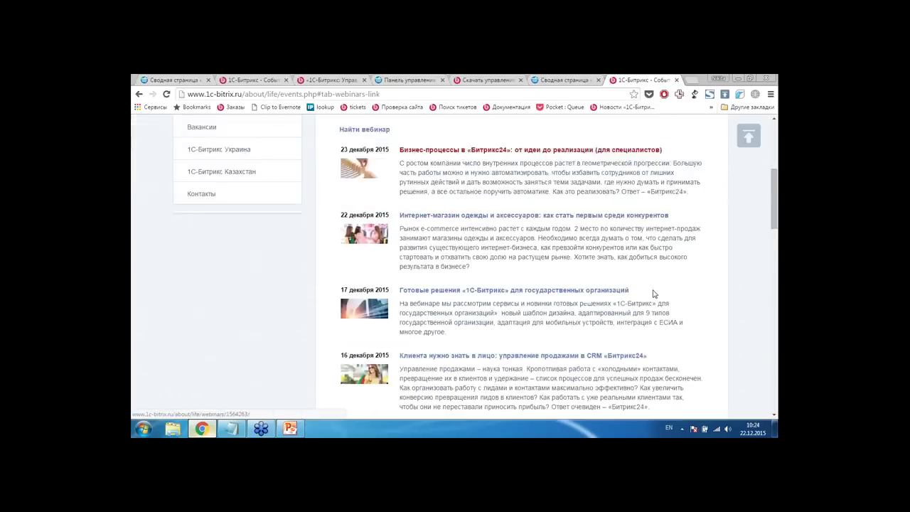
{"action": "scroll", "coordinate": [653, 294], "scroll_direction": "down", "scroll_amount": 1}
{"action": "scroll", "coordinate": [495, 275], "scroll_direction": "down", "scroll_amount": 4}
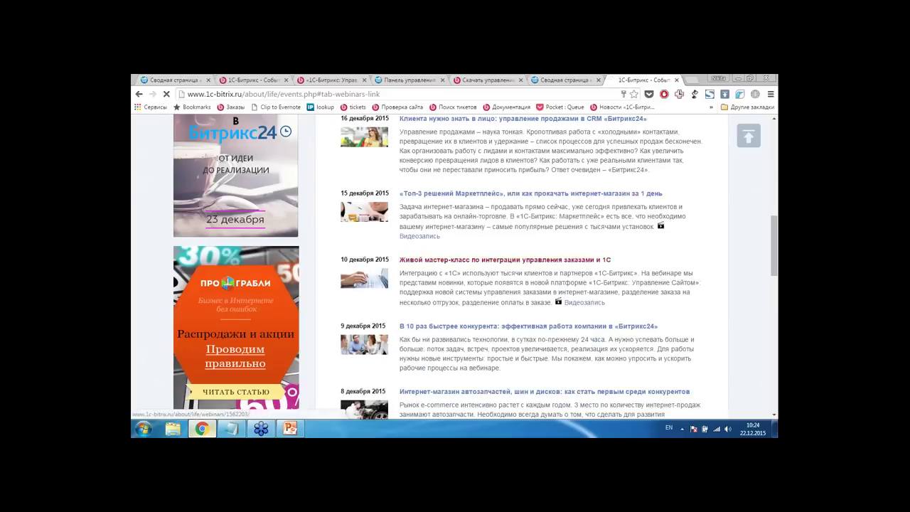
{"action": "left_click", "coordinate": [563, 261]}
Step: Bring the PowerPoint presentation, slide Мастер управления магазином, to the front
{"action": "scroll", "coordinate": [563, 275], "scroll_direction": "down", "scroll_amount": 5}
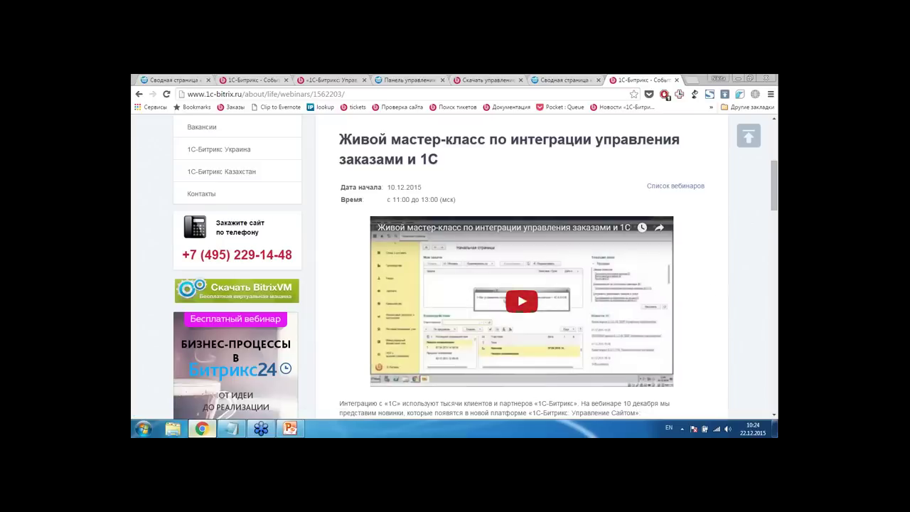
{"action": "left_click", "coordinate": [283, 429]}
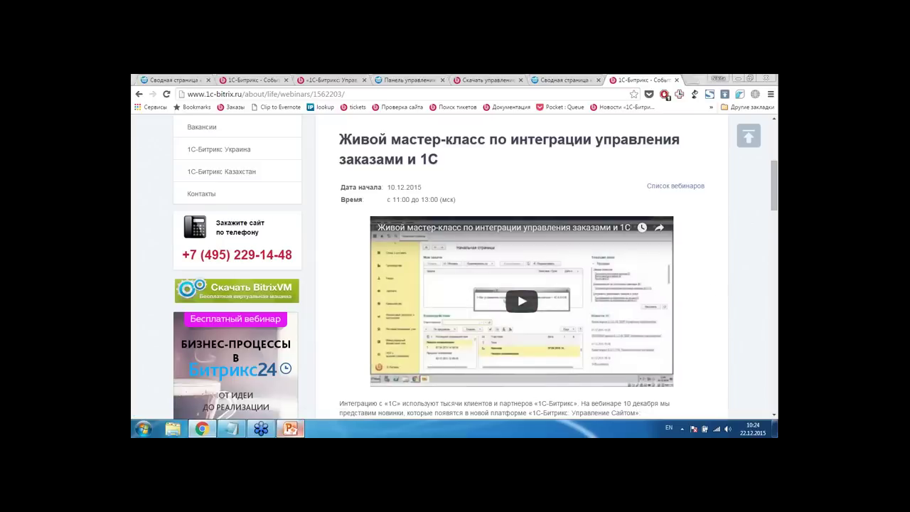
{"action": "scroll", "coordinate": [186, 303], "scroll_direction": "down", "scroll_amount": 5}
Step: Select slide 34, Импорт каталога товаров, and start the slide show from it
{"action": "scroll", "coordinate": [184, 303], "scroll_direction": "down", "scroll_amount": 6}
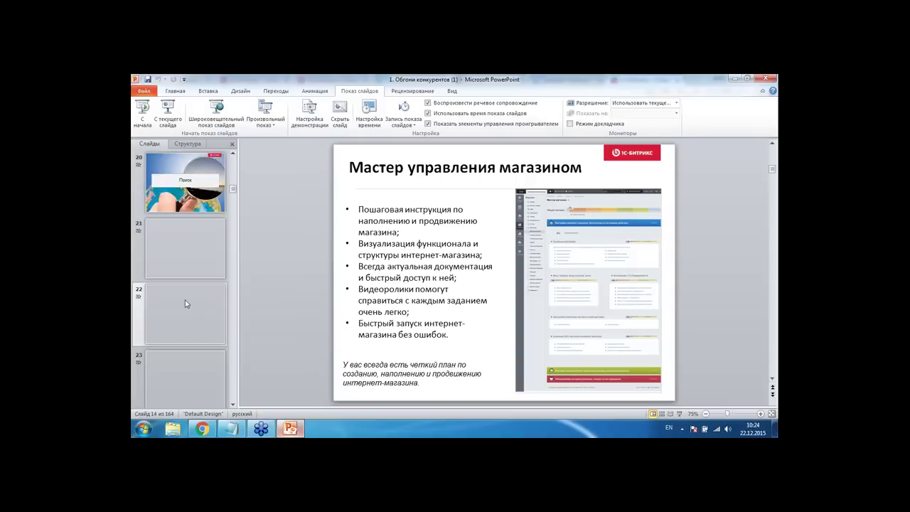
{"action": "scroll", "coordinate": [184, 303], "scroll_direction": "down", "scroll_amount": 4}
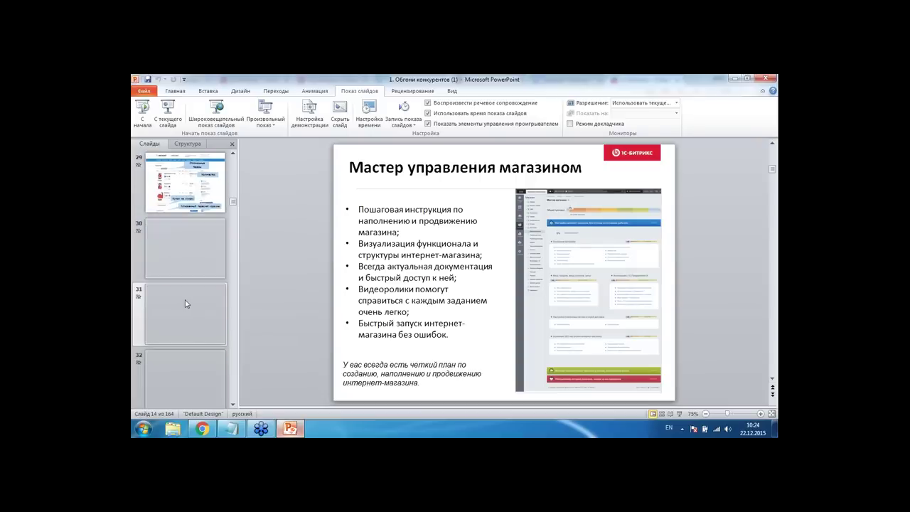
{"action": "scroll", "coordinate": [199, 288], "scroll_direction": "down", "scroll_amount": 2}
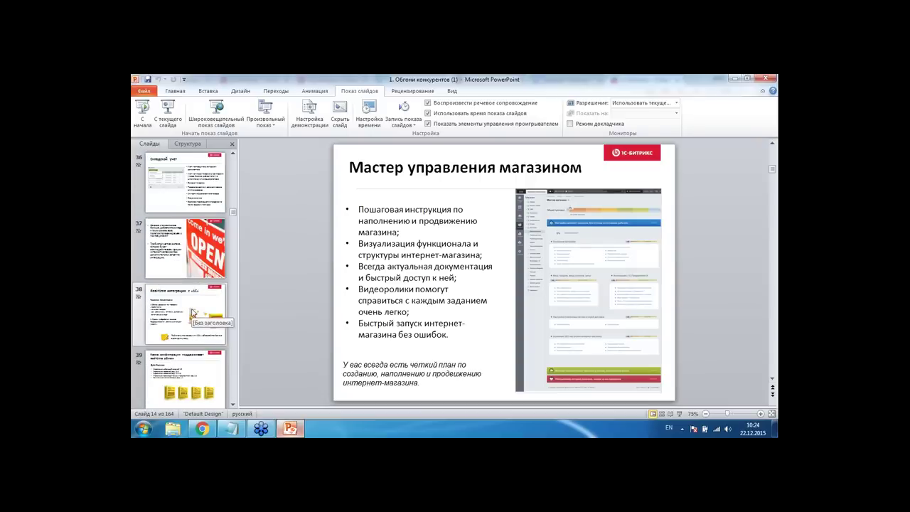
{"action": "scroll", "coordinate": [191, 312], "scroll_direction": "up", "scroll_amount": 2}
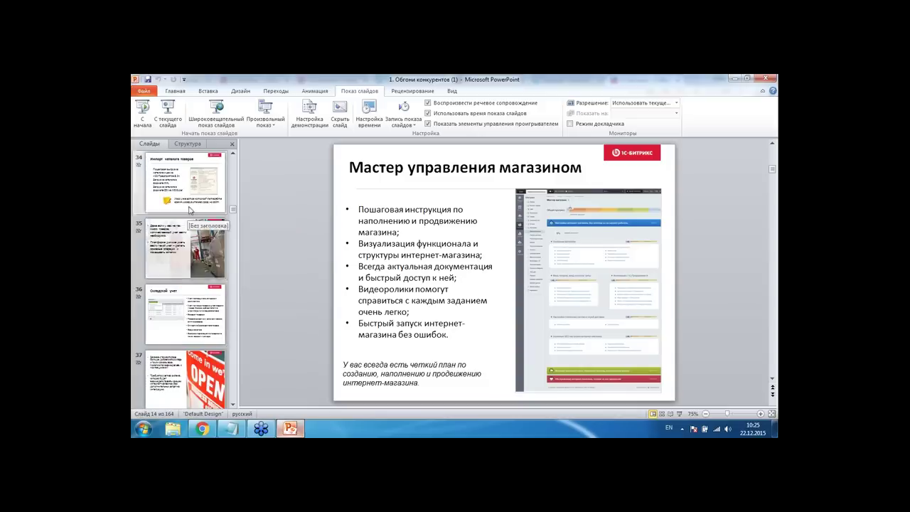
{"action": "scroll", "coordinate": [190, 209], "scroll_direction": "up", "scroll_amount": 1}
{"action": "left_click", "coordinate": [192, 254]}
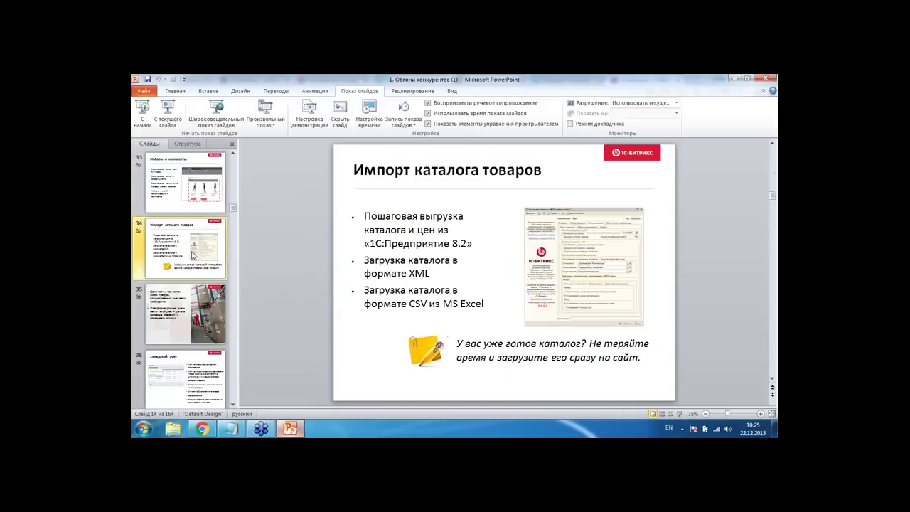
{"action": "left_click", "coordinate": [168, 108]}
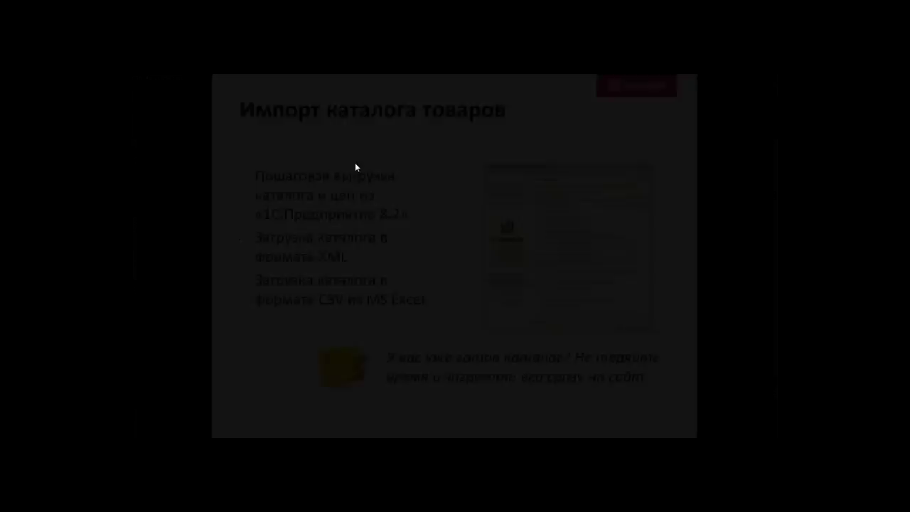
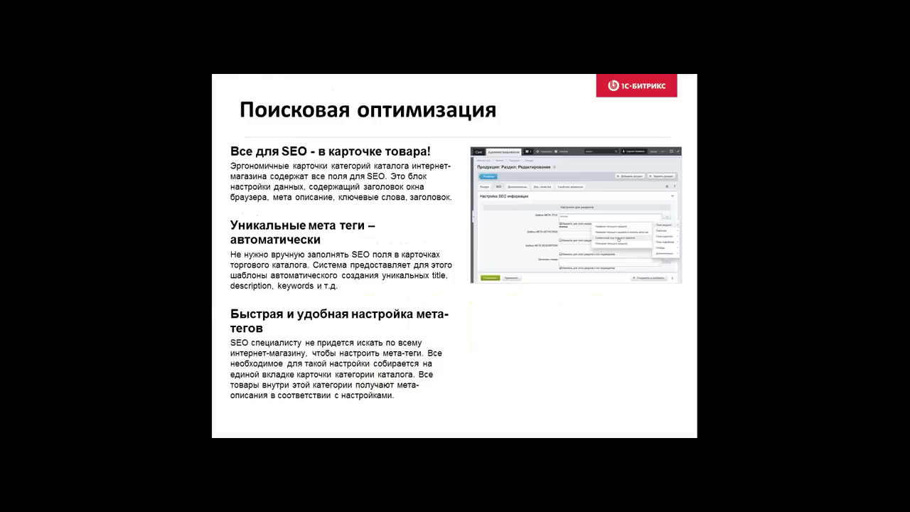
Step: End the slideshow and return to editing slide 40, Поисковая оптимизация
{"action": "key", "text": "Escape"}
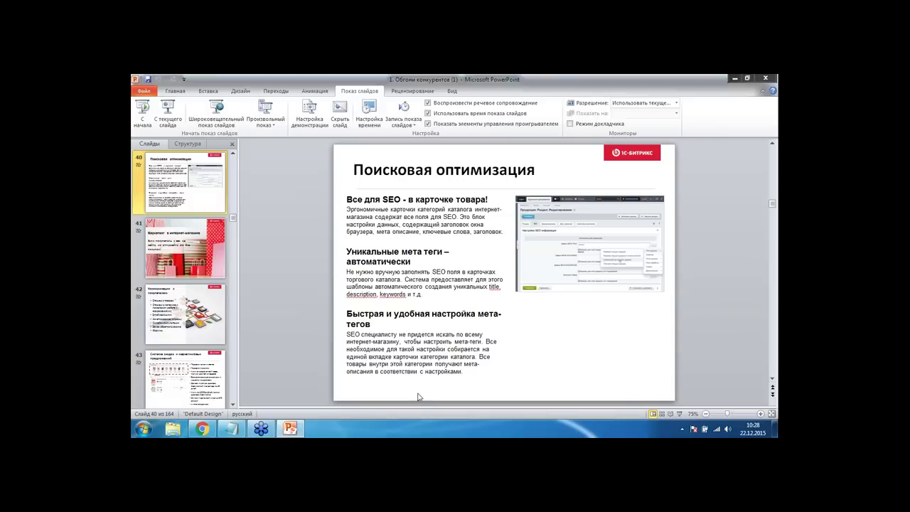
Step: Switch to Chrome's Сводная страница tab and open the main module Настройки page
{"action": "left_click", "coordinate": [202, 428]}
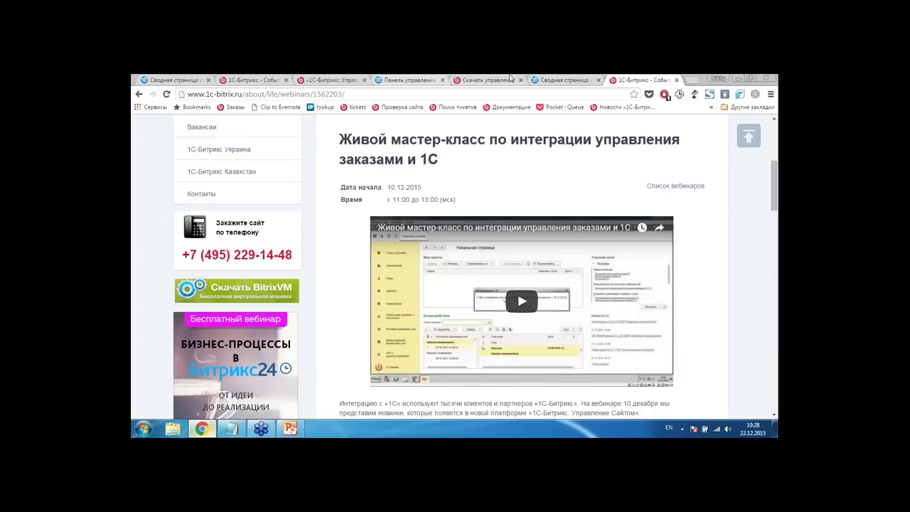
{"action": "left_click", "coordinate": [569, 79]}
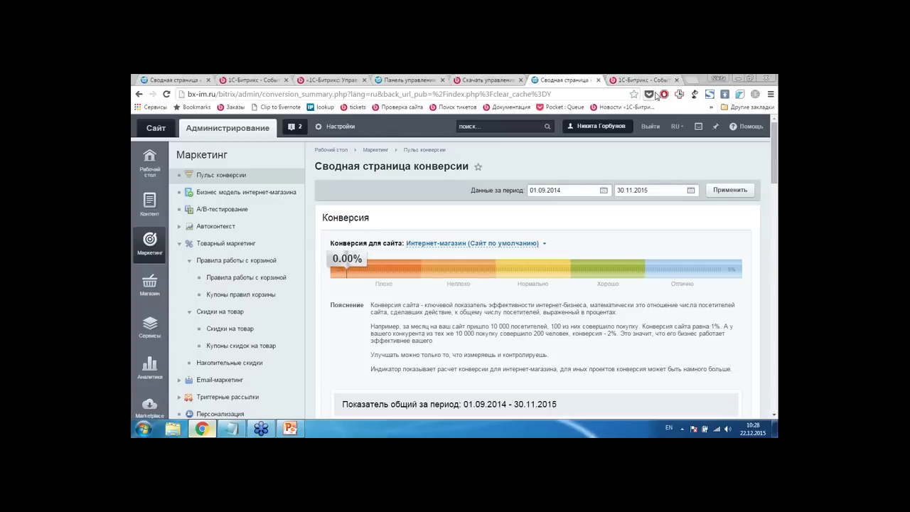
{"action": "left_click", "coordinate": [339, 126]}
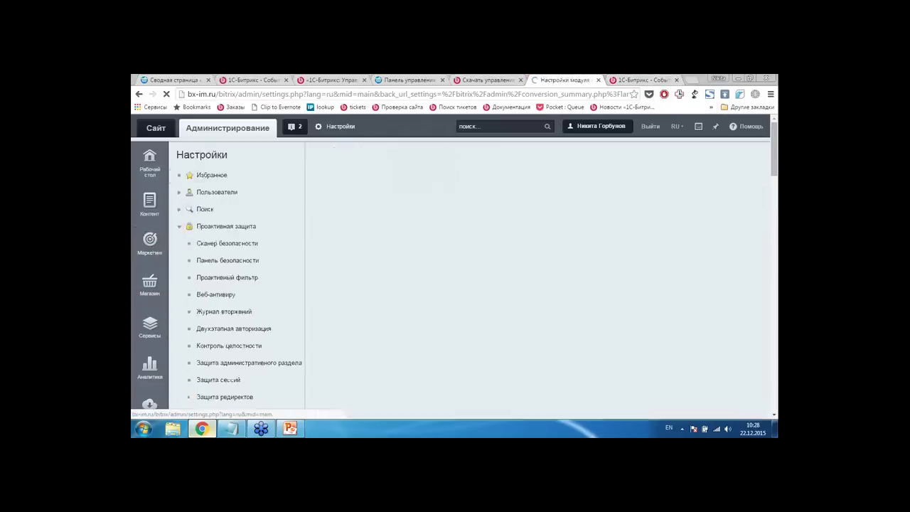
Step: Switch the admin interface language from RU to EN, then back to RU
{"action": "left_click", "coordinate": [683, 128]}
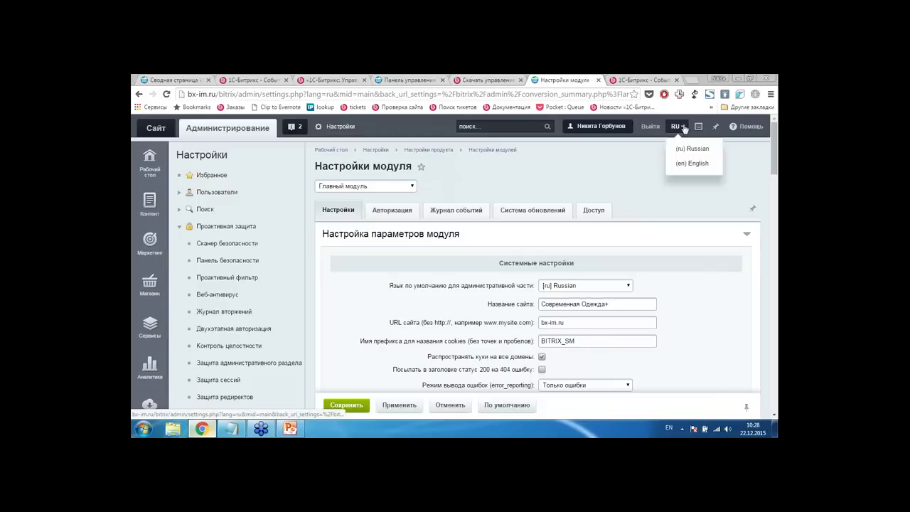
{"action": "left_click", "coordinate": [691, 163]}
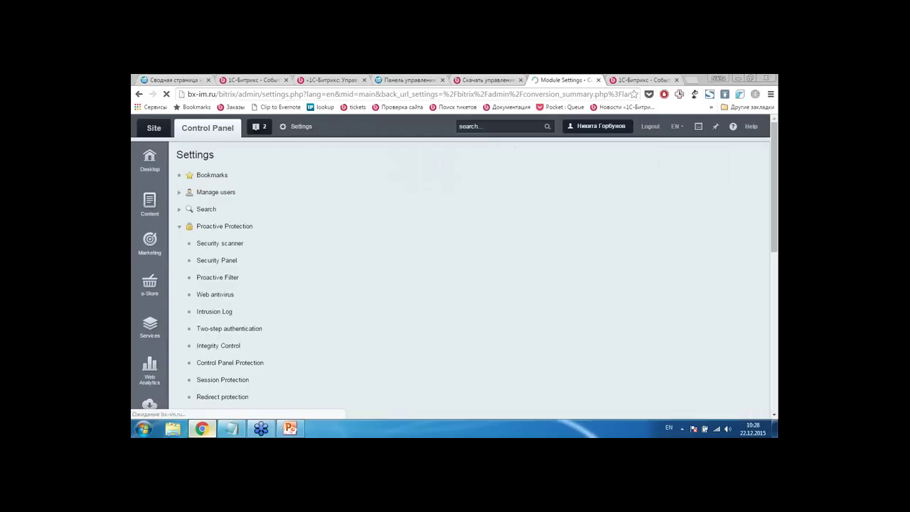
{"action": "left_click", "coordinate": [677, 125]}
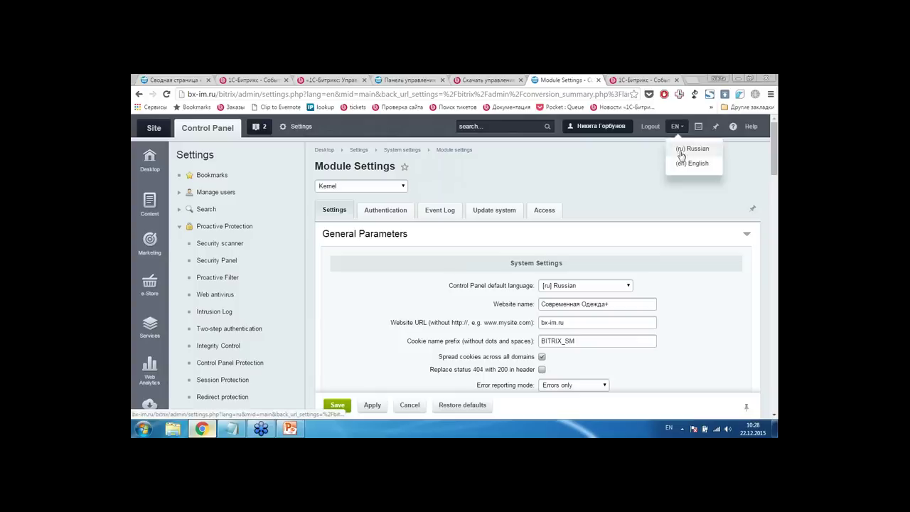
{"action": "left_click", "coordinate": [680, 151]}
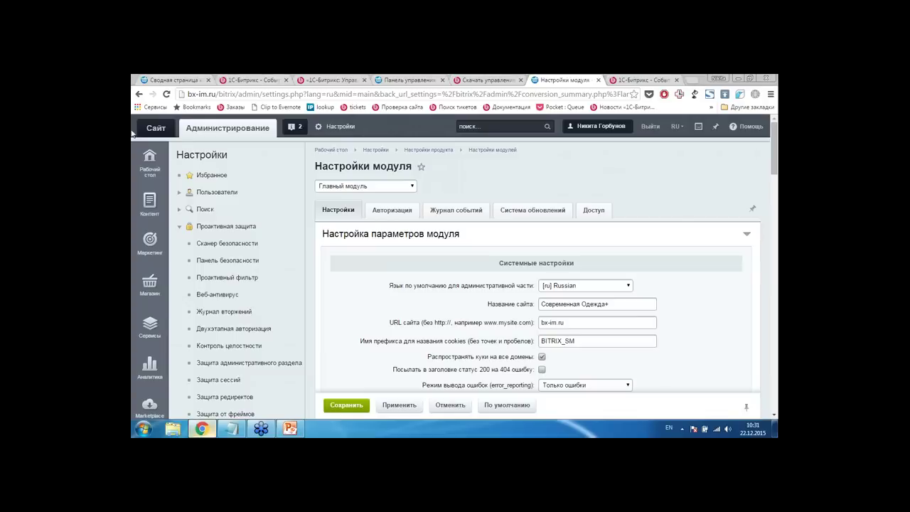
Step: Open the Рабочий стол 1 admin desktop, then switch to the gamemart.org Панель управления tab
{"action": "mouse_move", "coordinate": [142, 162]}
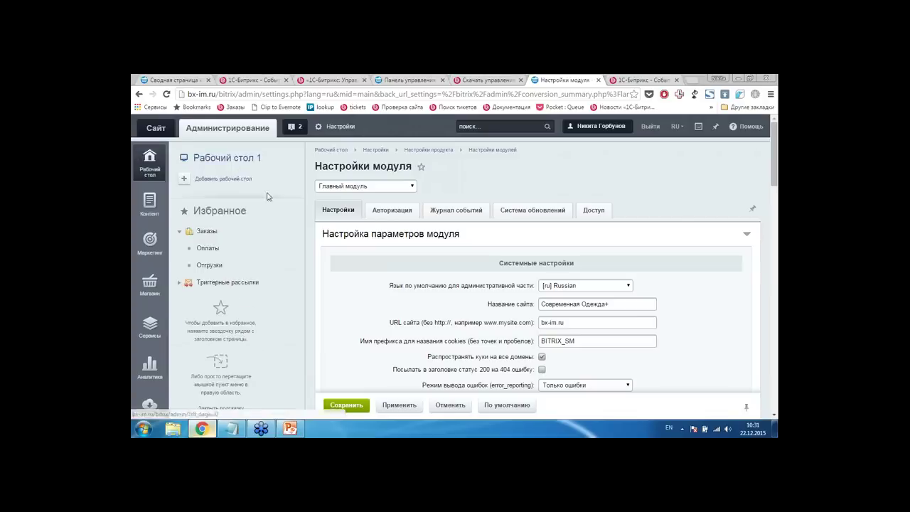
{"action": "left_click", "coordinate": [228, 157]}
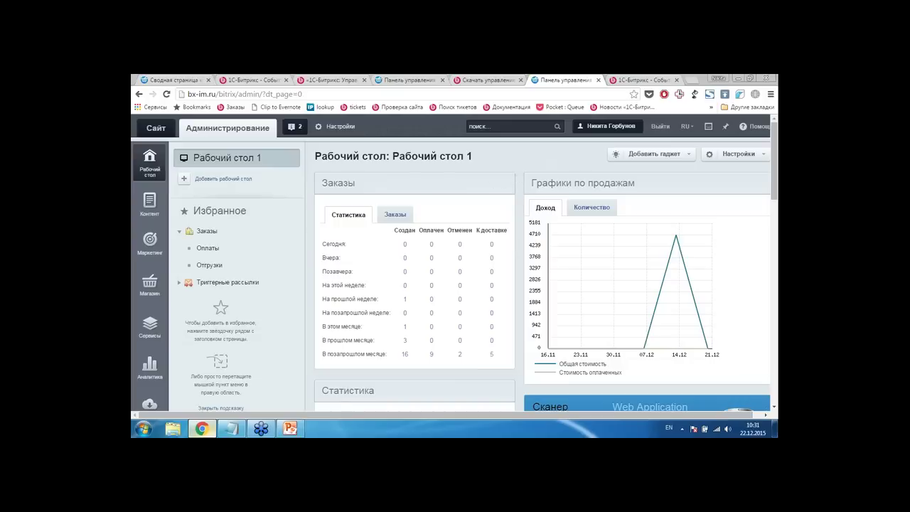
{"action": "left_click", "coordinate": [402, 76]}
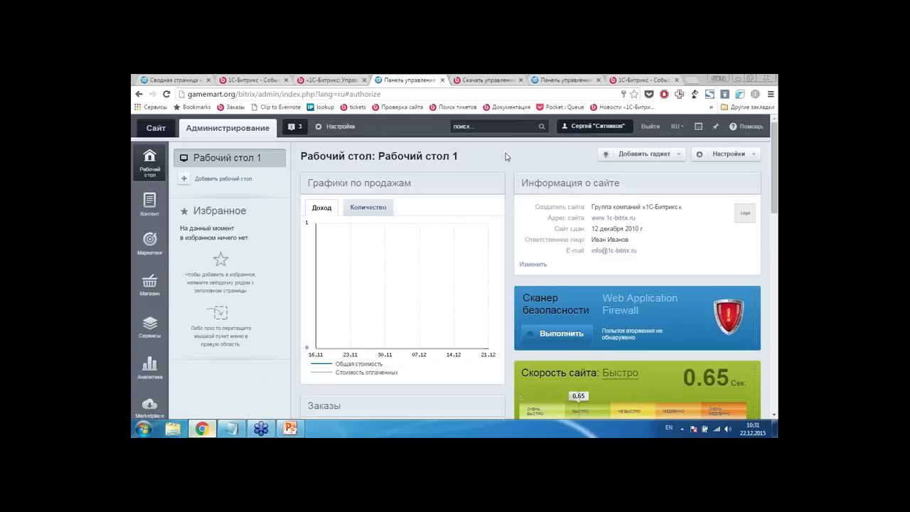
{"action": "scroll", "coordinate": [506, 157], "scroll_direction": "down", "scroll_amount": 7}
{"action": "scroll", "coordinate": [510, 225], "scroll_direction": "up", "scroll_amount": 2}
{"action": "scroll", "coordinate": [220, 215], "scroll_direction": "down", "scroll_amount": 2}
{"action": "scroll", "coordinate": [233, 216], "scroll_direction": "down", "scroll_amount": 1}
{"action": "scroll", "coordinate": [241, 222], "scroll_direction": "up", "scroll_amount": 1}
{"action": "scroll", "coordinate": [277, 266], "scroll_direction": "up", "scroll_amount": 4}
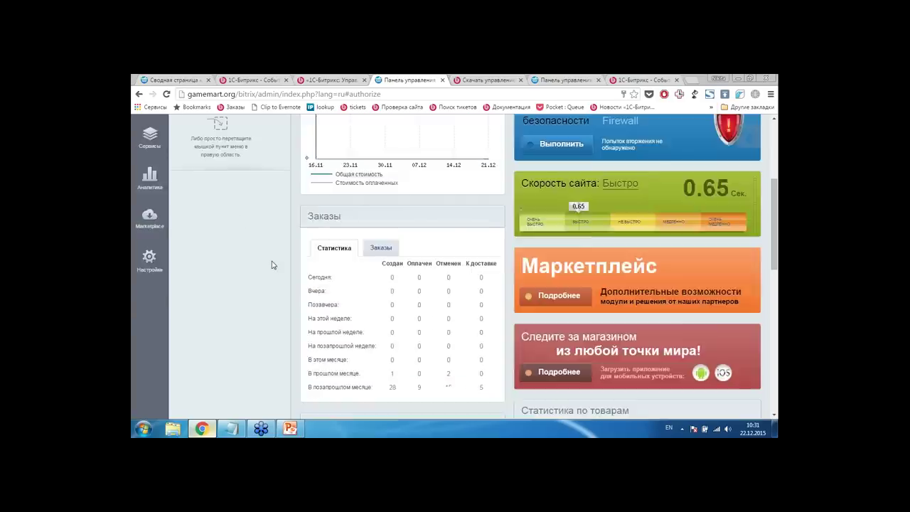
{"action": "scroll", "coordinate": [279, 267], "scroll_direction": "up", "scroll_amount": 3}
{"action": "scroll", "coordinate": [279, 267], "scroll_direction": "down", "scroll_amount": 2}
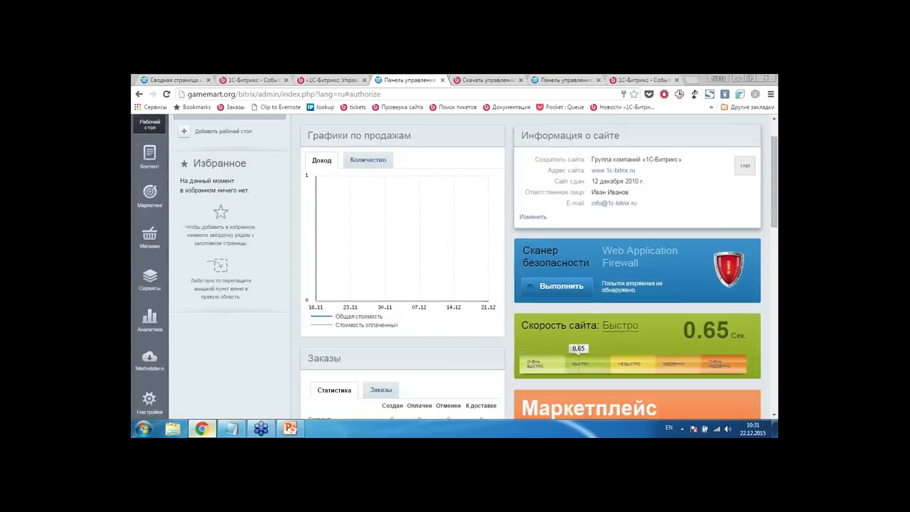
{"action": "scroll", "coordinate": [251, 278], "scroll_direction": "down", "scroll_amount": 2}
{"action": "scroll", "coordinate": [251, 278], "scroll_direction": "down", "scroll_amount": 1}
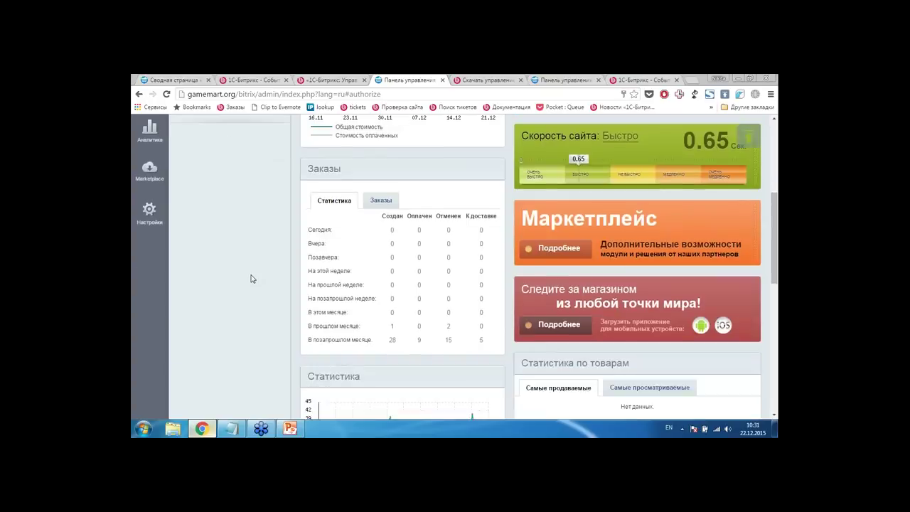
{"action": "scroll", "coordinate": [235, 288], "scroll_direction": "down", "scroll_amount": 3}
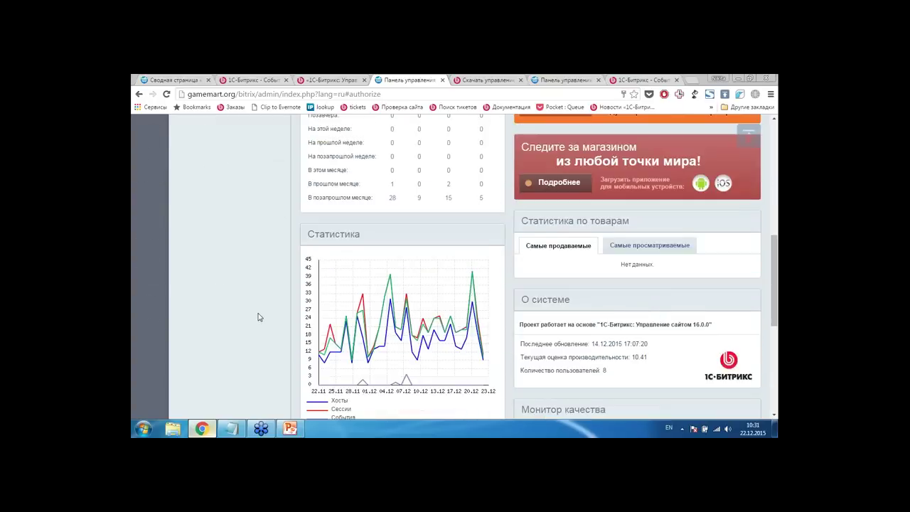
{"action": "scroll", "coordinate": [284, 299], "scroll_direction": "down", "scroll_amount": 1}
{"action": "scroll", "coordinate": [299, 270], "scroll_direction": "down", "scroll_amount": 4}
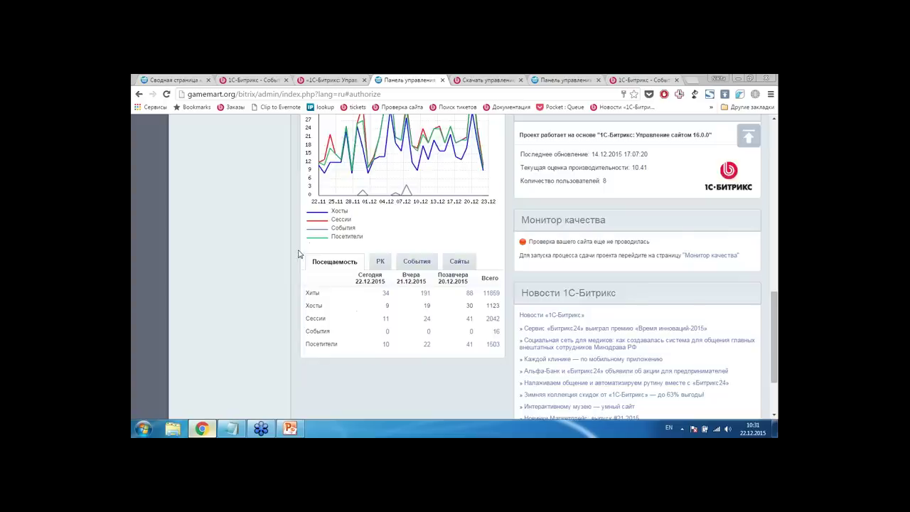
{"action": "scroll", "coordinate": [299, 256], "scroll_direction": "up", "scroll_amount": 10}
{"action": "scroll", "coordinate": [314, 254], "scroll_direction": "up", "scroll_amount": 2}
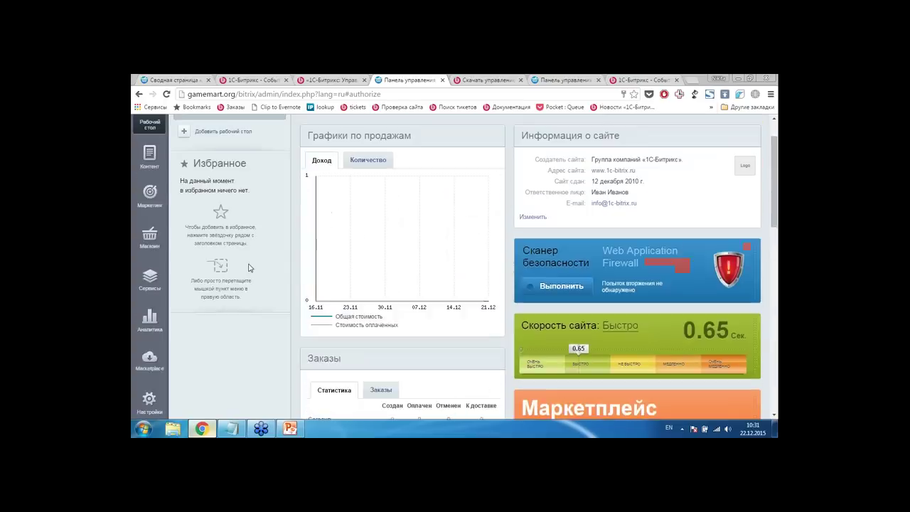
{"action": "scroll", "coordinate": [250, 267], "scroll_direction": "up", "scroll_amount": 1}
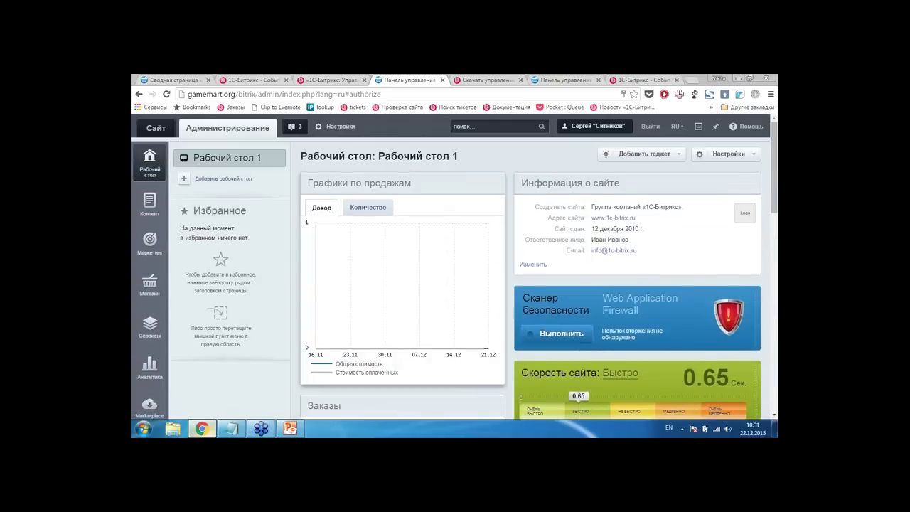
{"action": "left_click", "coordinate": [628, 80]}
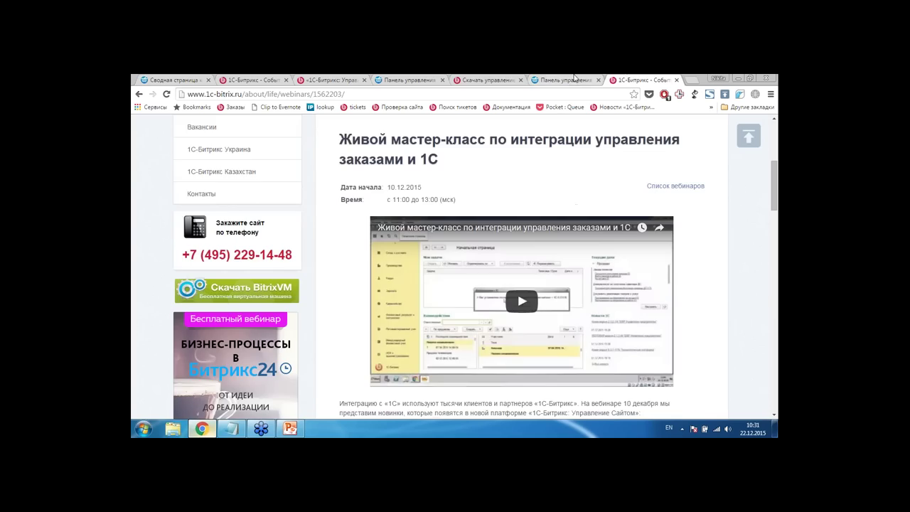
{"action": "left_click", "coordinate": [457, 80]}
{"action": "left_click", "coordinate": [565, 80]}
{"action": "scroll", "coordinate": [426, 270], "scroll_direction": "down", "scroll_amount": 4}
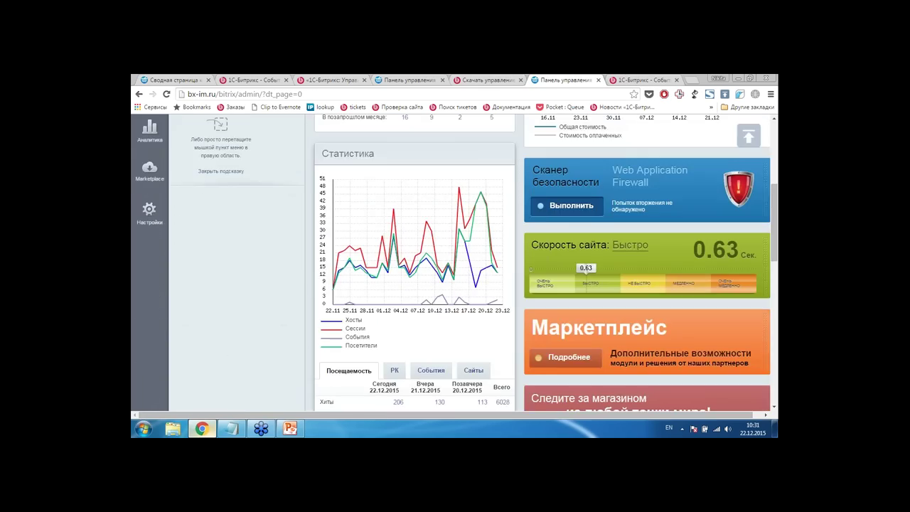
{"action": "scroll", "coordinate": [455, 263], "scroll_direction": "down", "scroll_amount": 2}
{"action": "scroll", "coordinate": [433, 209], "scroll_direction": "up", "scroll_amount": 7}
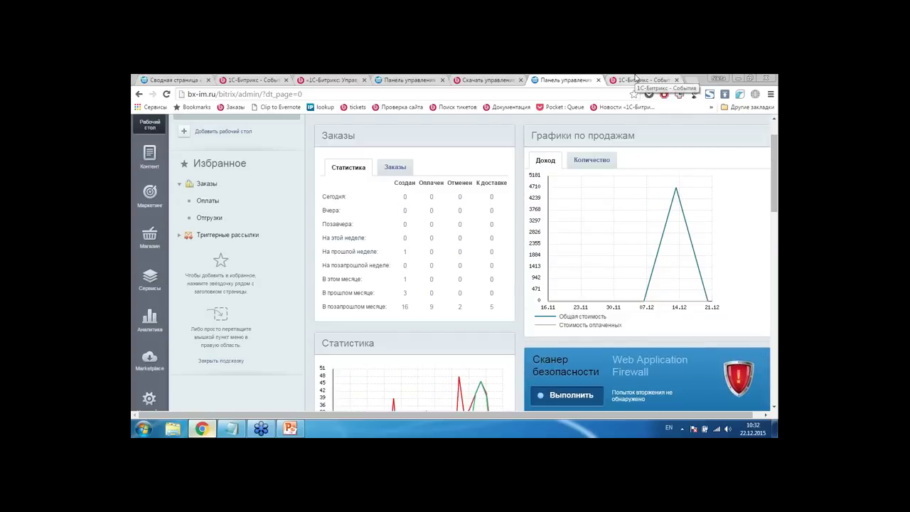
{"action": "left_click", "coordinate": [409, 80]}
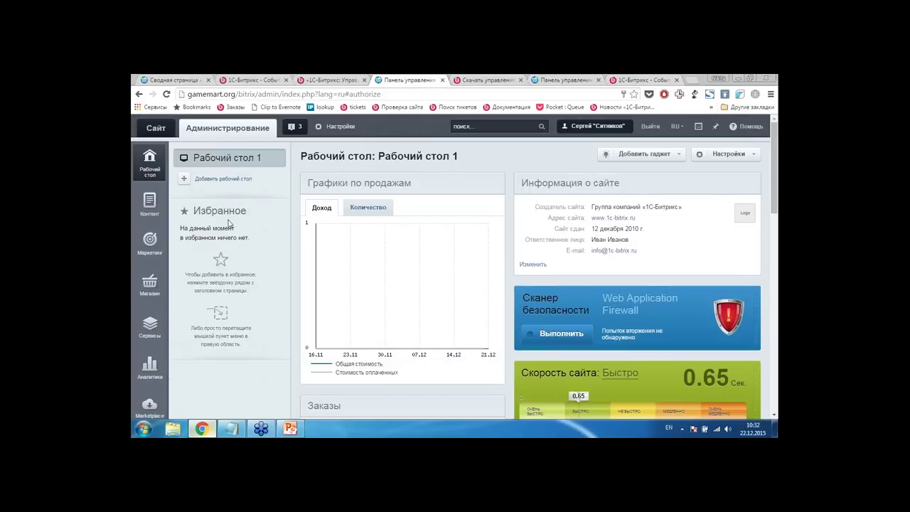
Step: Show the Контент section tree and collapse its Структура сайта and Каталоги branches
{"action": "left_click", "coordinate": [150, 202]}
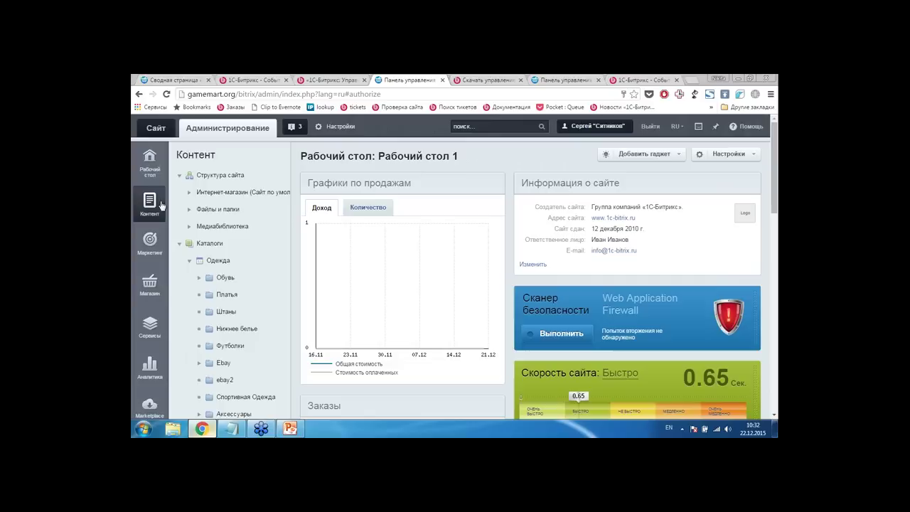
{"action": "left_click", "coordinate": [179, 174]}
{"action": "left_click", "coordinate": [179, 192]}
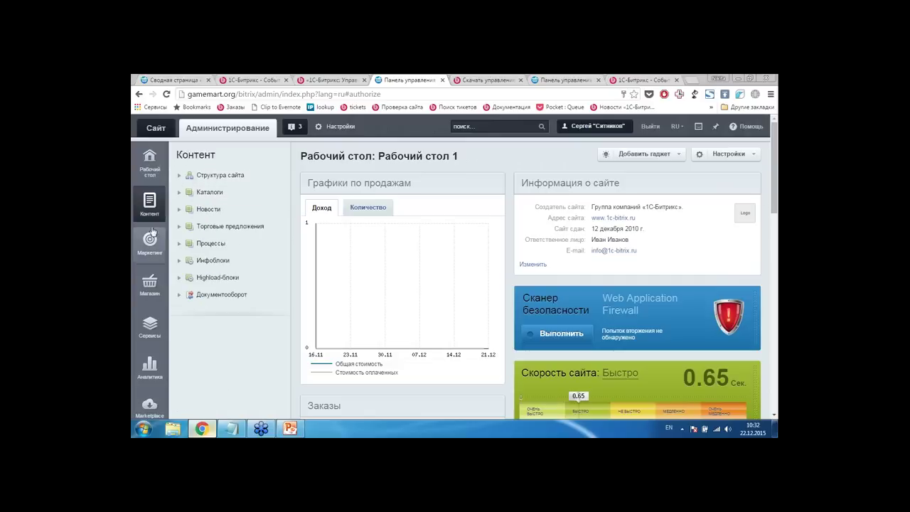
Step: Browse the Маркетинг, Магазин, Сервисы and Аналитика section menus in the sidebar
{"action": "left_click", "coordinate": [156, 245]}
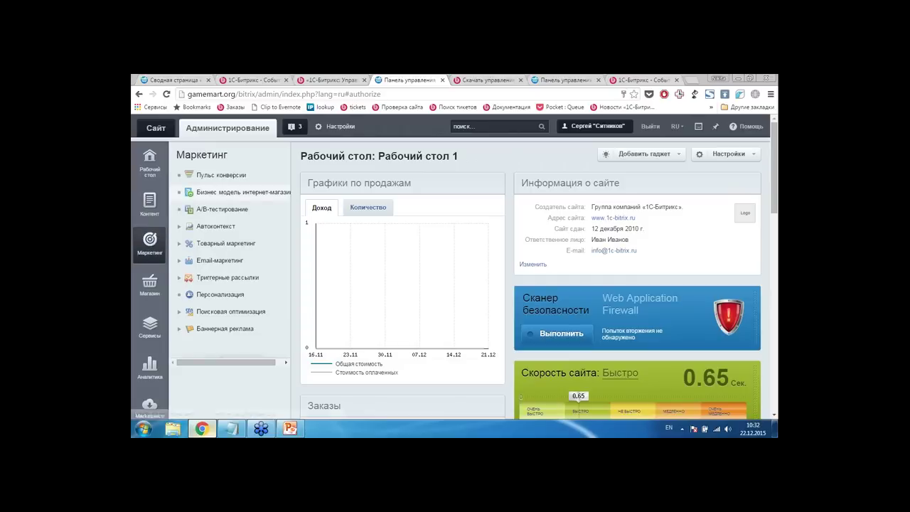
{"action": "left_click", "coordinate": [148, 283]}
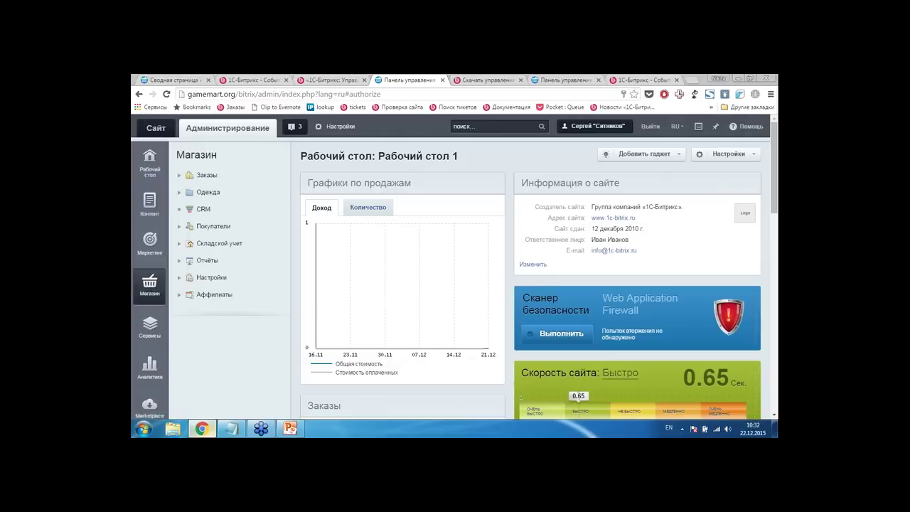
{"action": "left_click", "coordinate": [149, 326]}
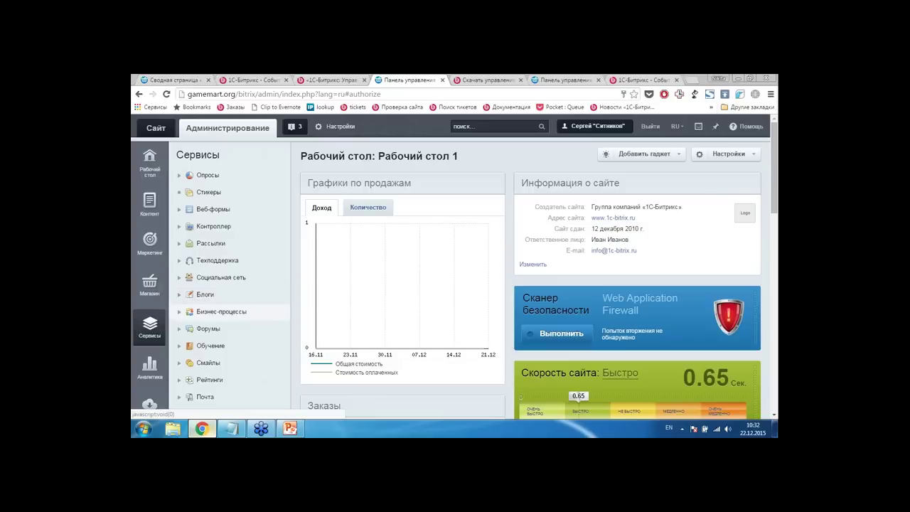
{"action": "scroll", "coordinate": [199, 313], "scroll_direction": "down", "scroll_amount": 1}
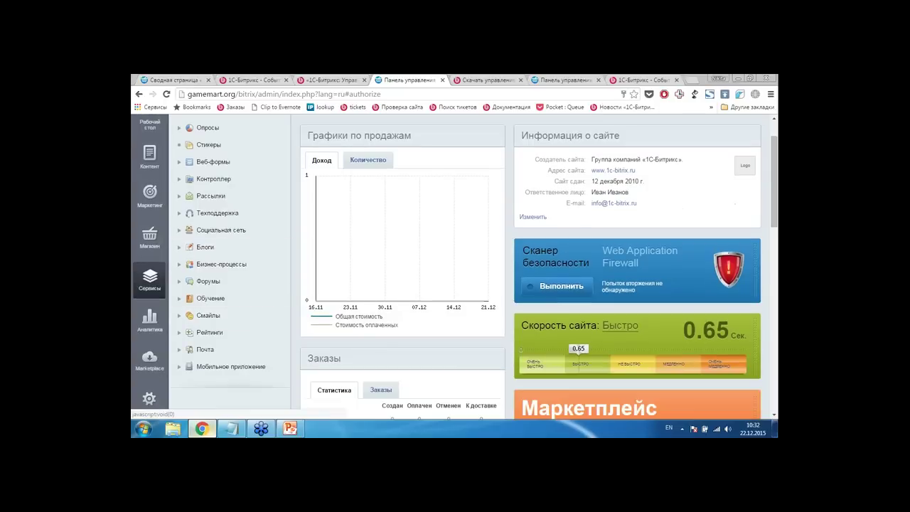
{"action": "left_click", "coordinate": [149, 320]}
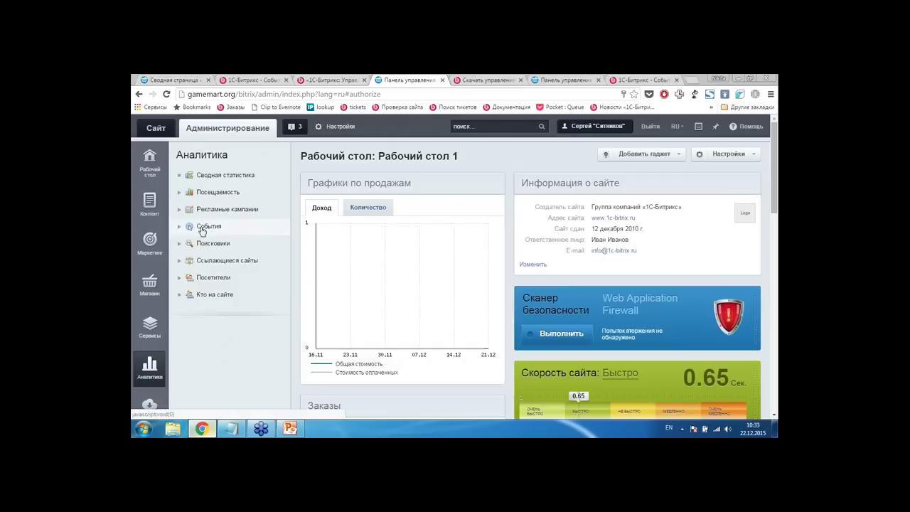
{"action": "scroll", "coordinate": [199, 261], "scroll_direction": "down", "scroll_amount": 2}
Step: Show the Marketplace and Настройки sections, collapsing the Проактивная защита group
{"action": "left_click", "coordinate": [149, 263]}
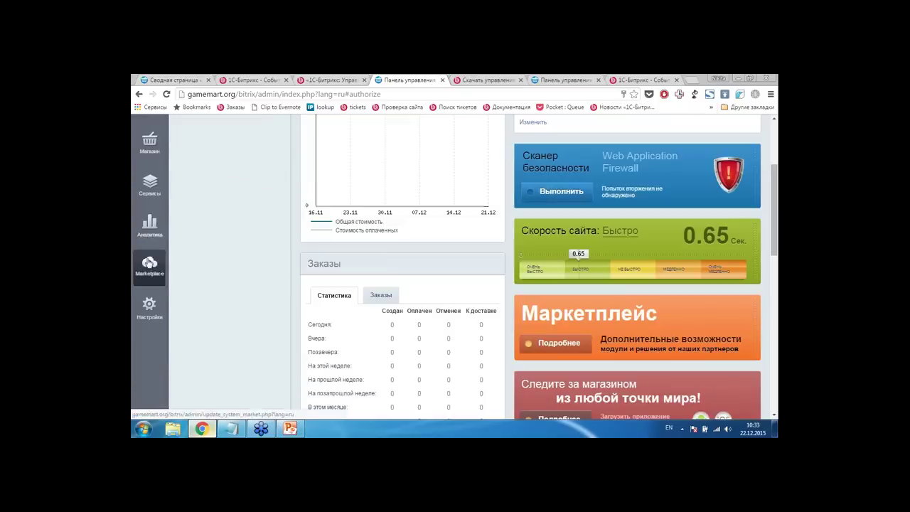
{"action": "scroll", "coordinate": [213, 277], "scroll_direction": "down", "scroll_amount": 2}
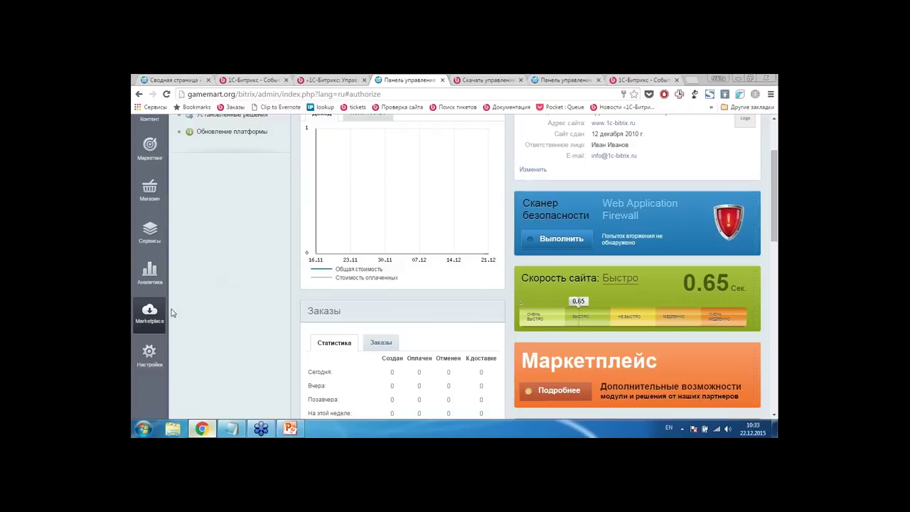
{"action": "left_click", "coordinate": [149, 353]}
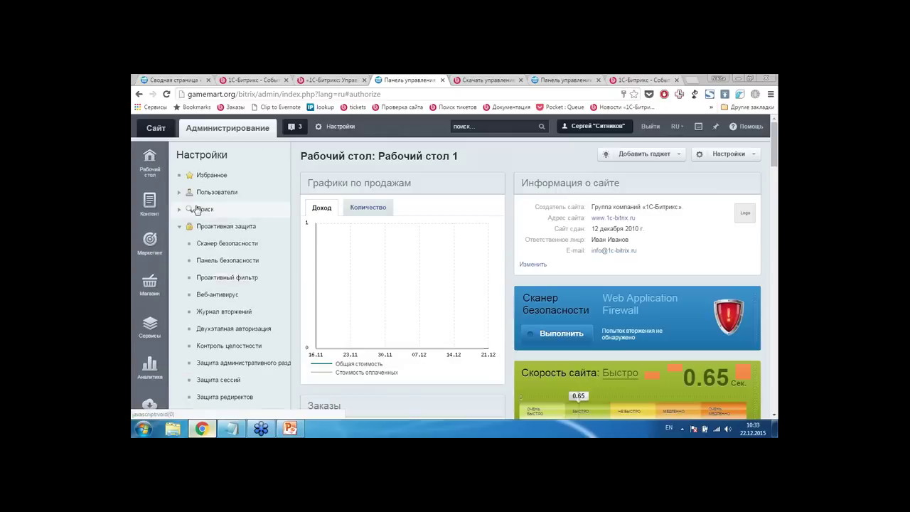
{"action": "left_click", "coordinate": [179, 226]}
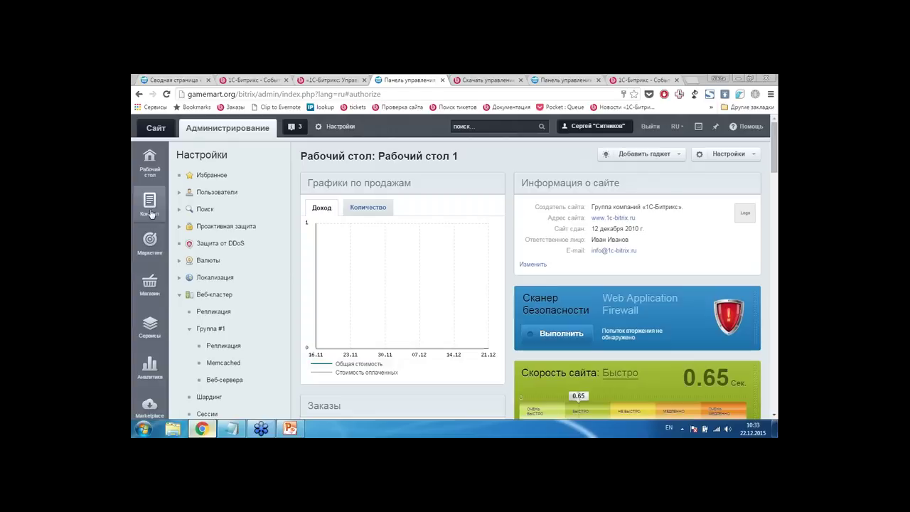
Step: Return to the Магазин menu, expand Настройки and open Мастер магазина
{"action": "left_click", "coordinate": [145, 240]}
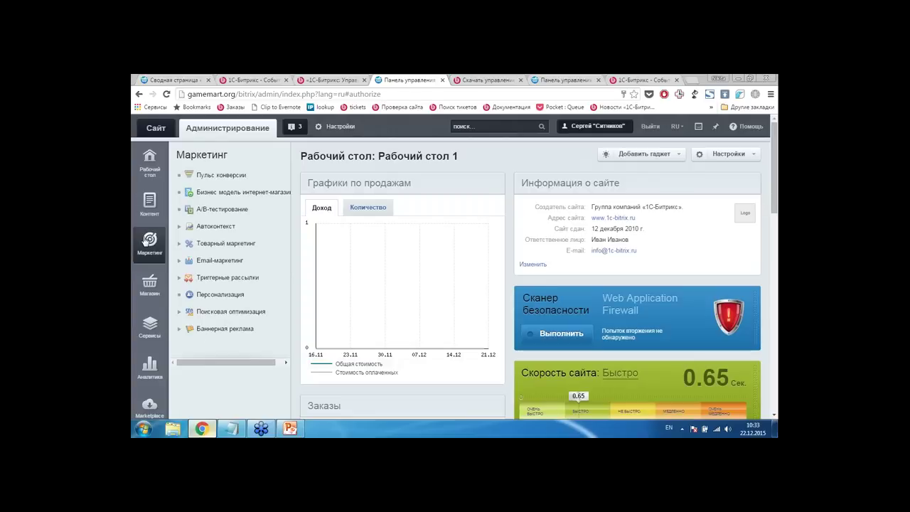
{"action": "left_click", "coordinate": [150, 285]}
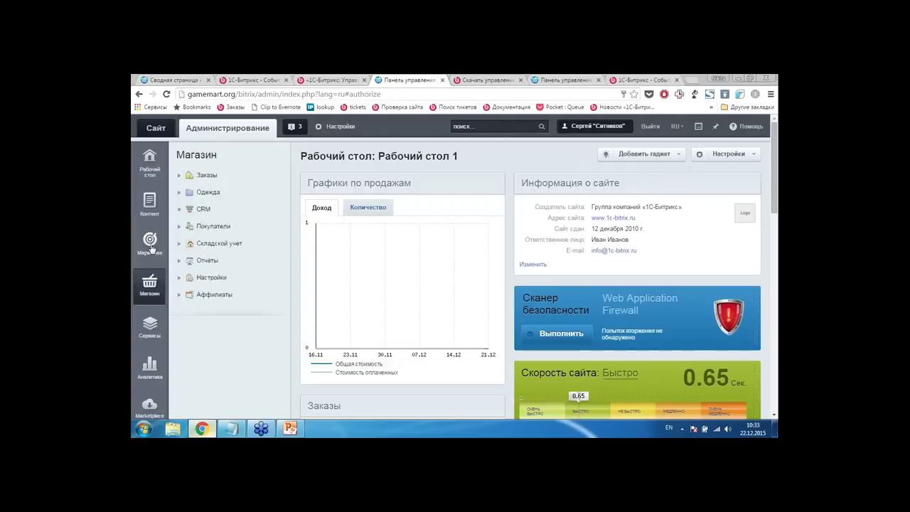
{"action": "left_click", "coordinate": [180, 278]}
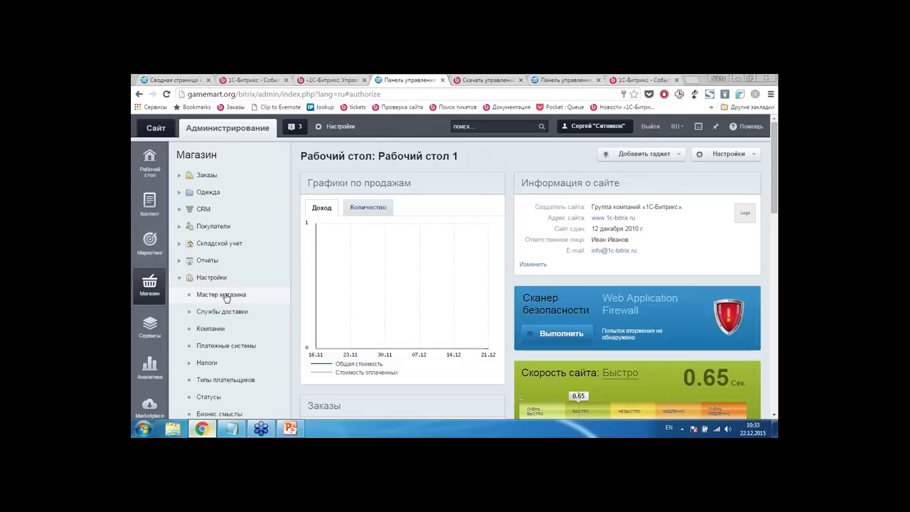
{"action": "left_click", "coordinate": [224, 294]}
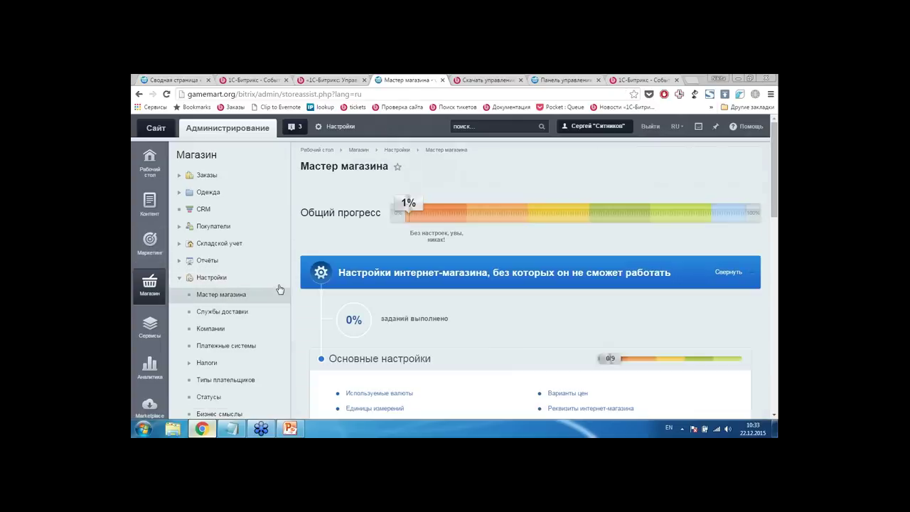
Step: Scroll through the Мастер магазина required store-setup task groups and back to the top
{"action": "scroll", "coordinate": [655, 155], "scroll_direction": "down", "scroll_amount": 1}
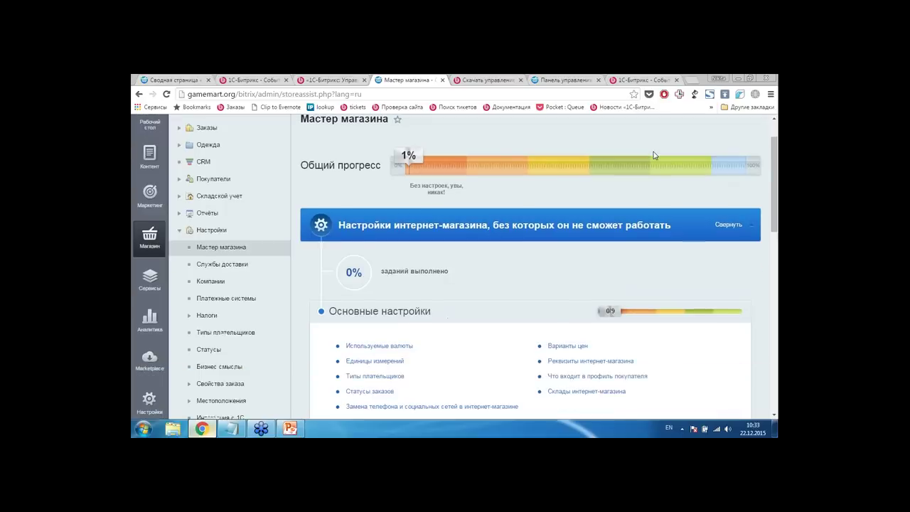
{"action": "scroll", "coordinate": [654, 152], "scroll_direction": "down", "scroll_amount": 1}
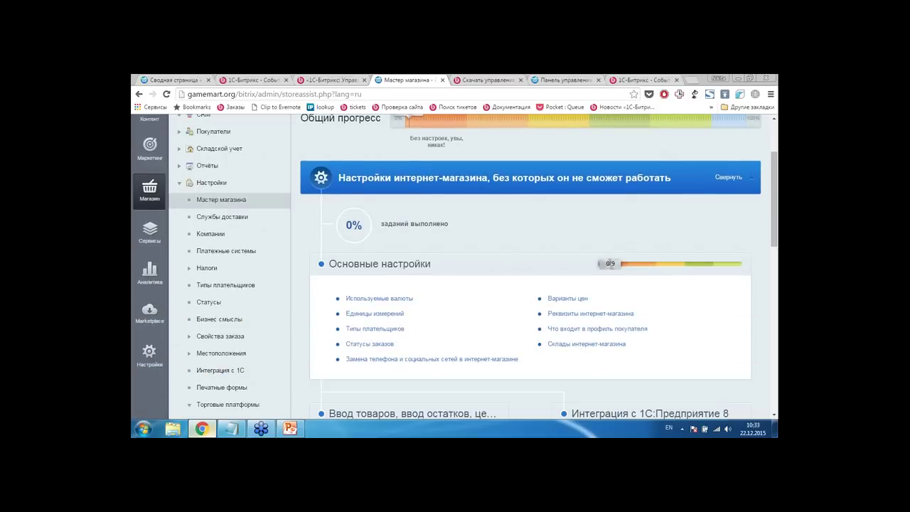
{"action": "scroll", "coordinate": [652, 151], "scroll_direction": "up", "scroll_amount": 1}
{"action": "scroll", "coordinate": [648, 154], "scroll_direction": "down", "scroll_amount": 1}
{"action": "scroll", "coordinate": [642, 156], "scroll_direction": "down", "scroll_amount": 1}
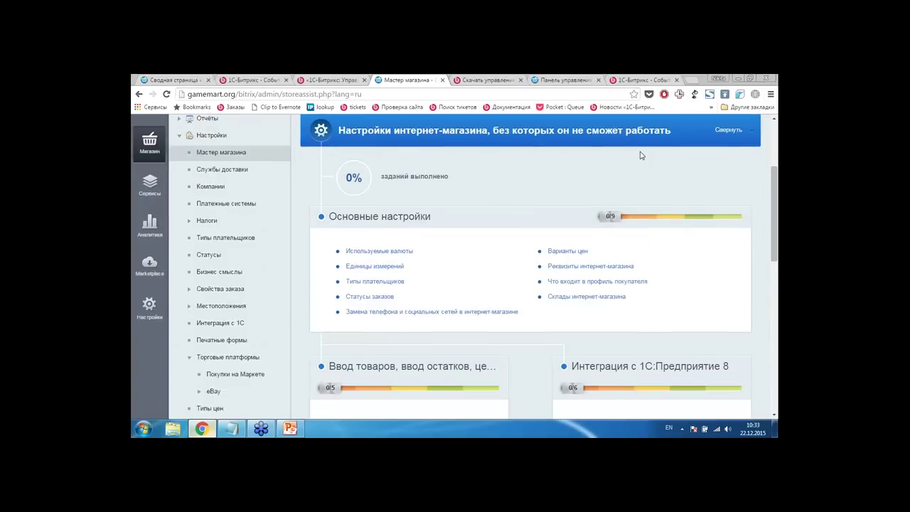
{"action": "scroll", "coordinate": [638, 155], "scroll_direction": "down", "scroll_amount": 1}
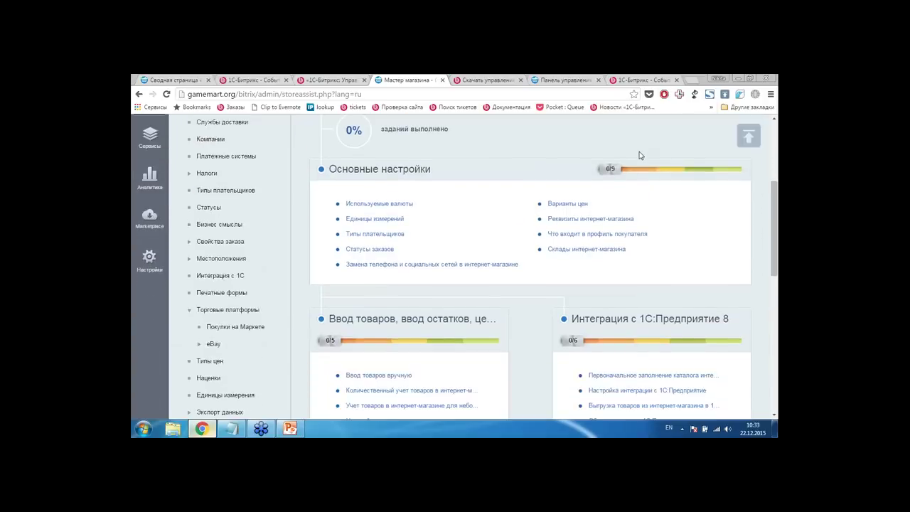
{"action": "scroll", "coordinate": [639, 155], "scroll_direction": "down", "scroll_amount": 1}
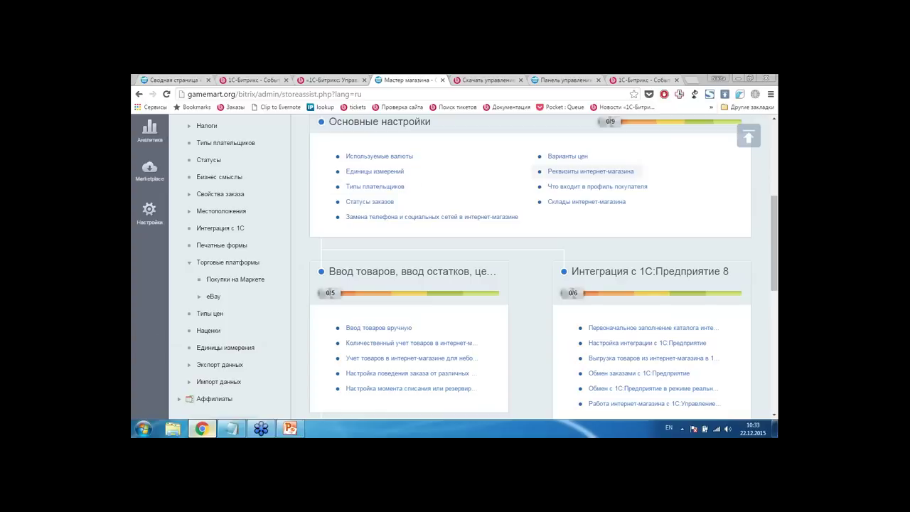
{"action": "scroll", "coordinate": [529, 270], "scroll_direction": "down", "scroll_amount": 1}
{"action": "scroll", "coordinate": [625, 170], "scroll_direction": "down", "scroll_amount": 4}
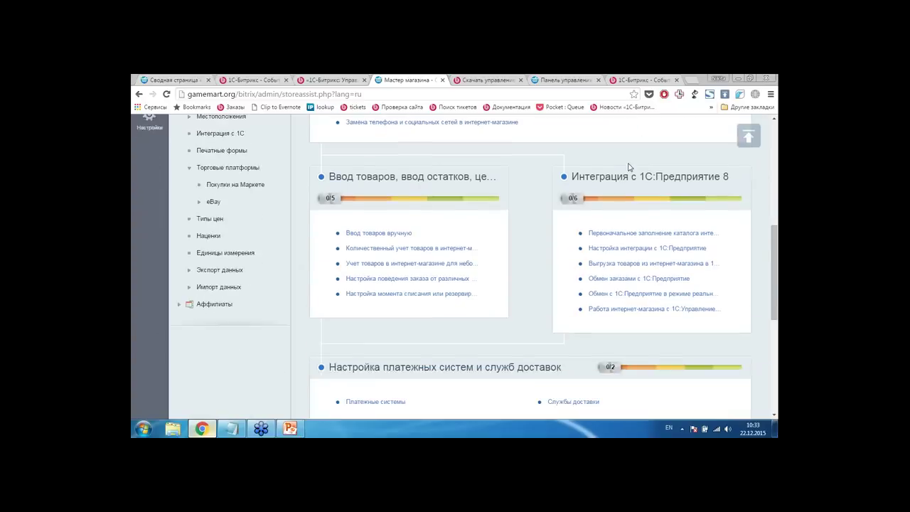
{"action": "scroll", "coordinate": [556, 202], "scroll_direction": "up", "scroll_amount": 1}
{"action": "scroll", "coordinate": [544, 202], "scroll_direction": "up", "scroll_amount": 2}
{"action": "scroll", "coordinate": [531, 203], "scroll_direction": "down", "scroll_amount": 3}
{"action": "scroll", "coordinate": [529, 160], "scroll_direction": "up", "scroll_amount": 9}
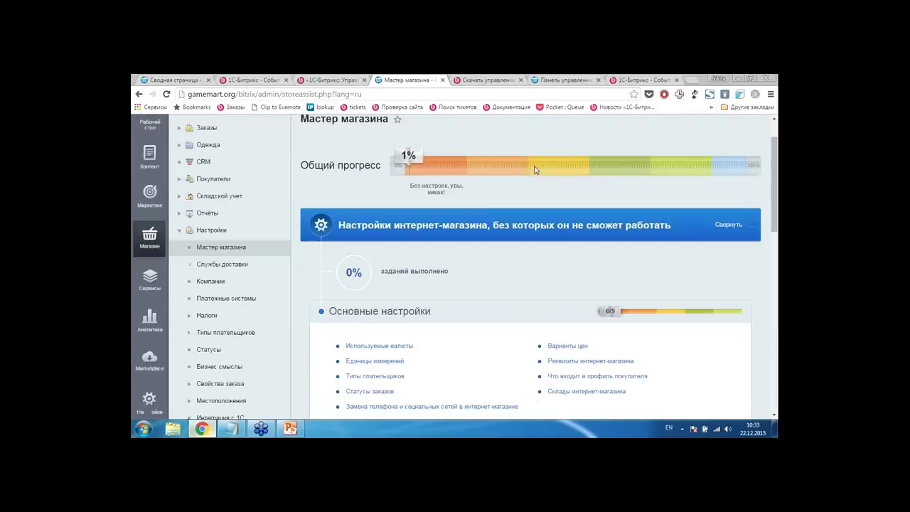
Step: Collapse the essential settings section and expand the day-to-day store operations section
{"action": "left_click", "coordinate": [729, 224]}
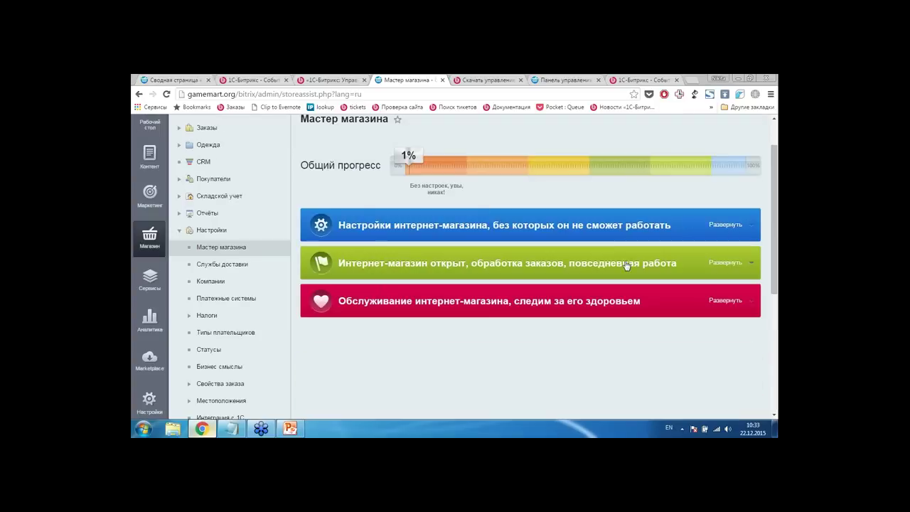
{"action": "left_click", "coordinate": [725, 263]}
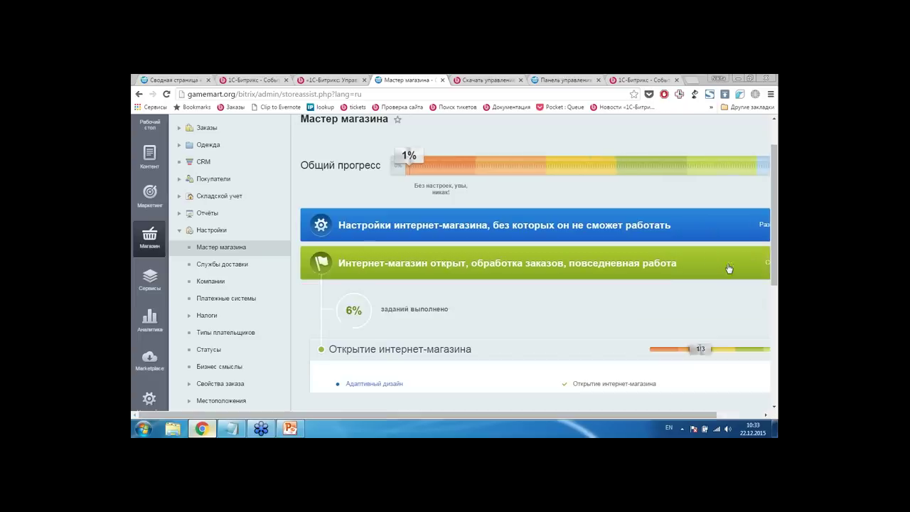
{"action": "scroll", "coordinate": [605, 215], "scroll_direction": "down", "scroll_amount": 3}
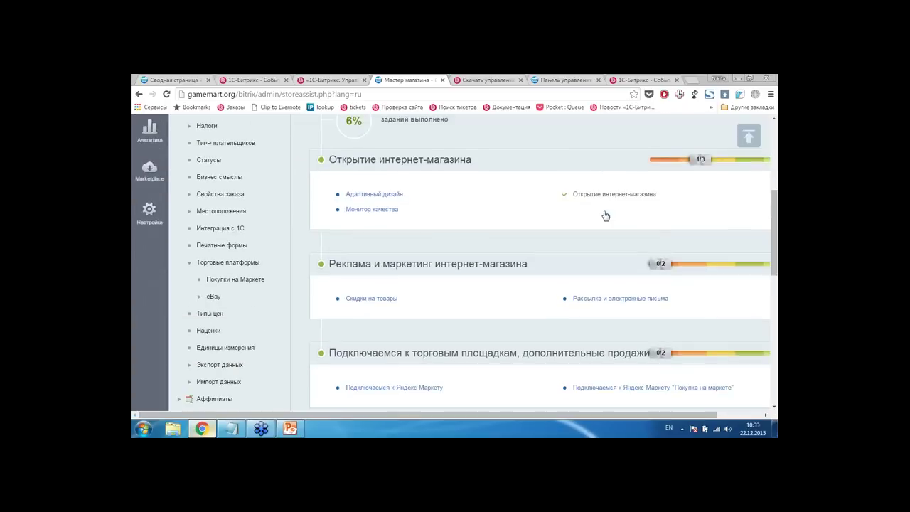
{"action": "scroll", "coordinate": [523, 202], "scroll_direction": "down", "scroll_amount": 3}
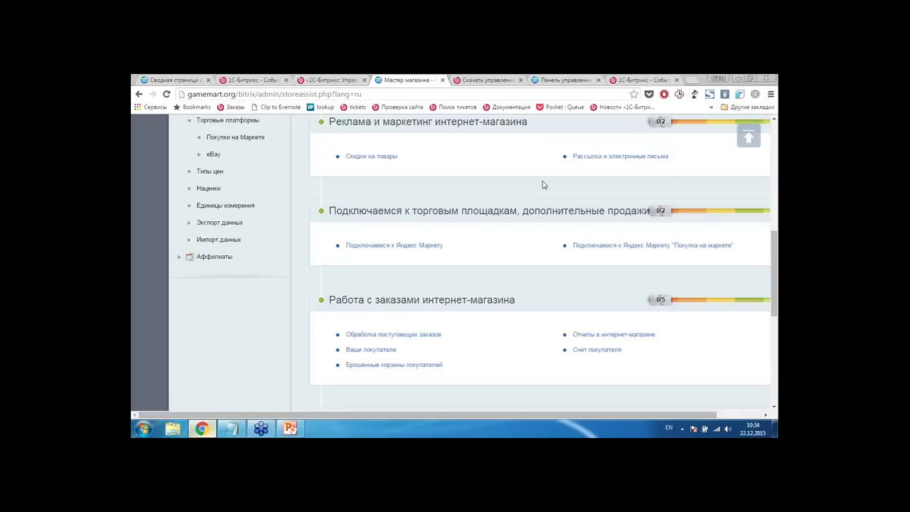
{"action": "scroll", "coordinate": [543, 185], "scroll_direction": "down", "scroll_amount": 5}
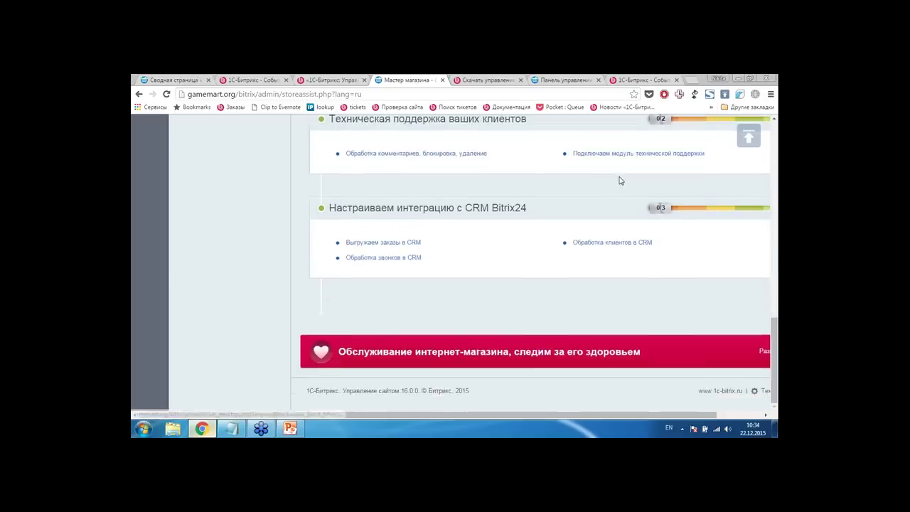
Step: Expand the Обслуживание section and open its Скорость сайта task
{"action": "left_click", "coordinate": [616, 359]}
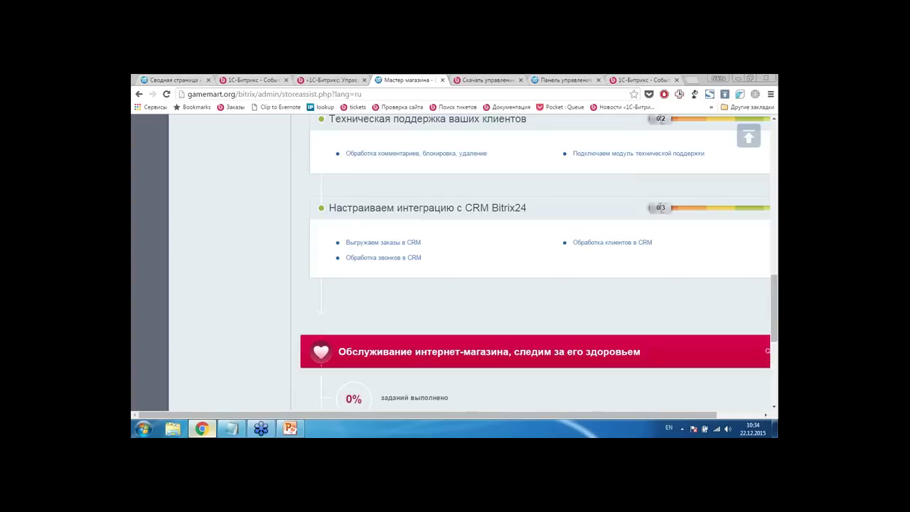
{"action": "scroll", "coordinate": [599, 214], "scroll_direction": "down", "scroll_amount": 2}
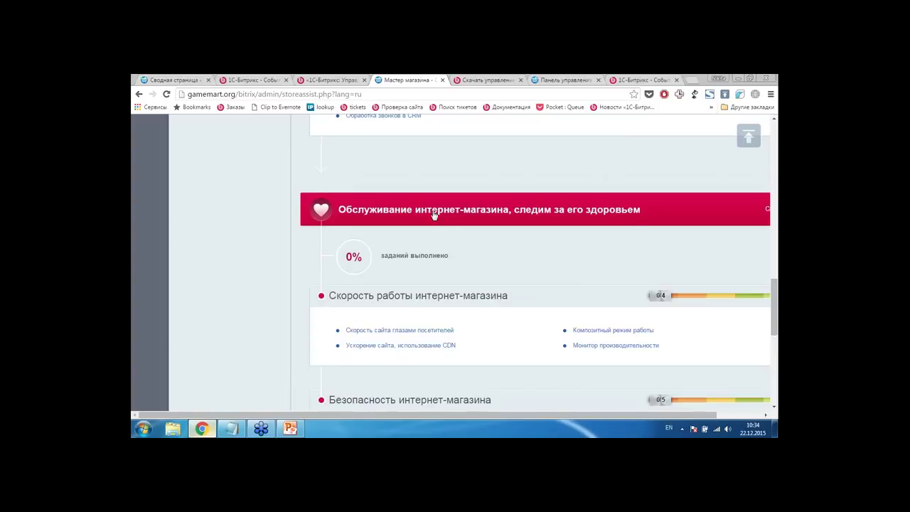
{"action": "scroll", "coordinate": [601, 239], "scroll_direction": "down", "scroll_amount": 1}
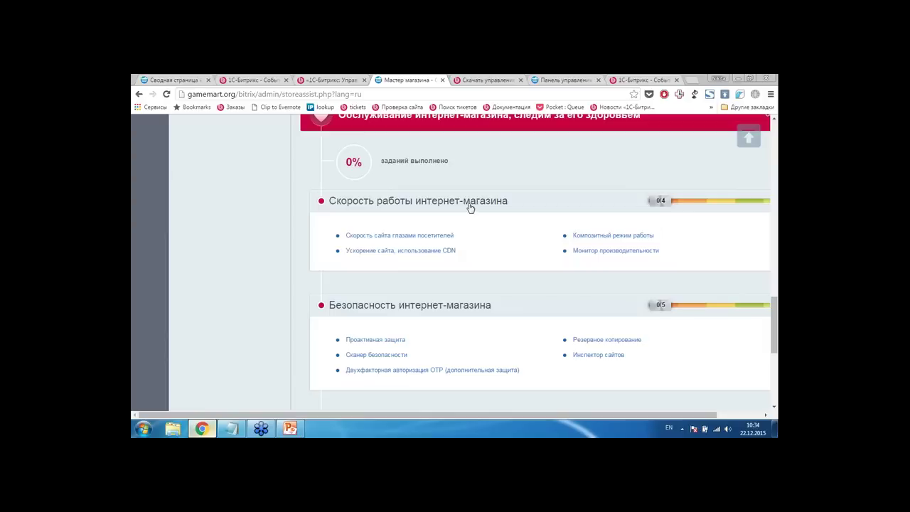
{"action": "left_click", "coordinate": [434, 234]}
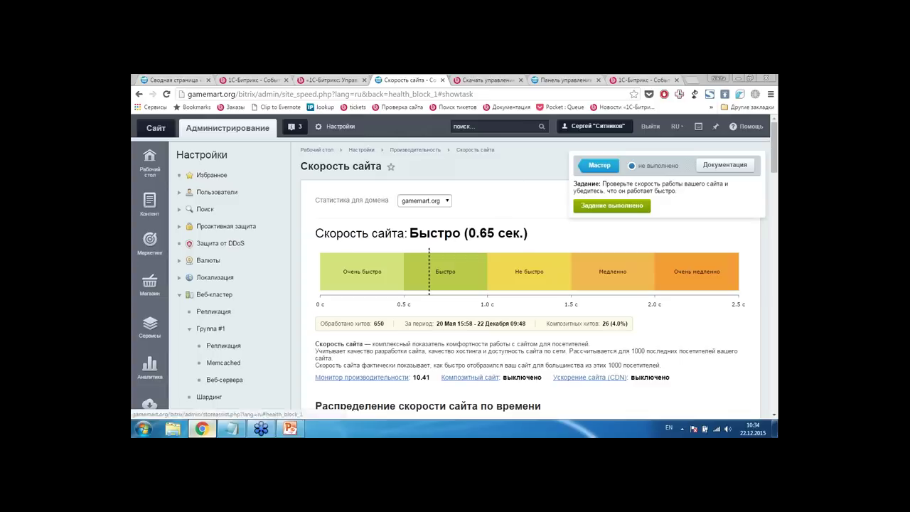
Step: Hide the wizard task description and scroll down through the site speed charts
{"action": "left_click", "coordinate": [618, 209]}
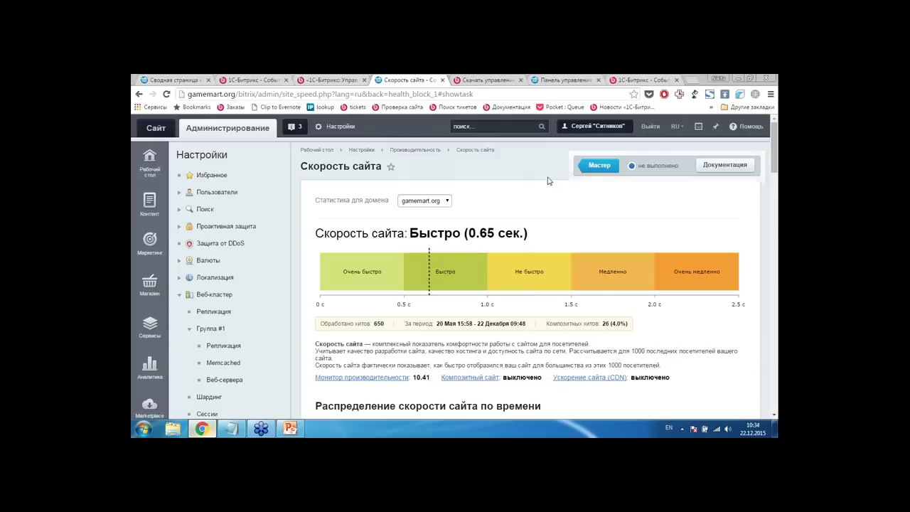
{"action": "scroll", "coordinate": [536, 192], "scroll_direction": "down", "scroll_amount": 1}
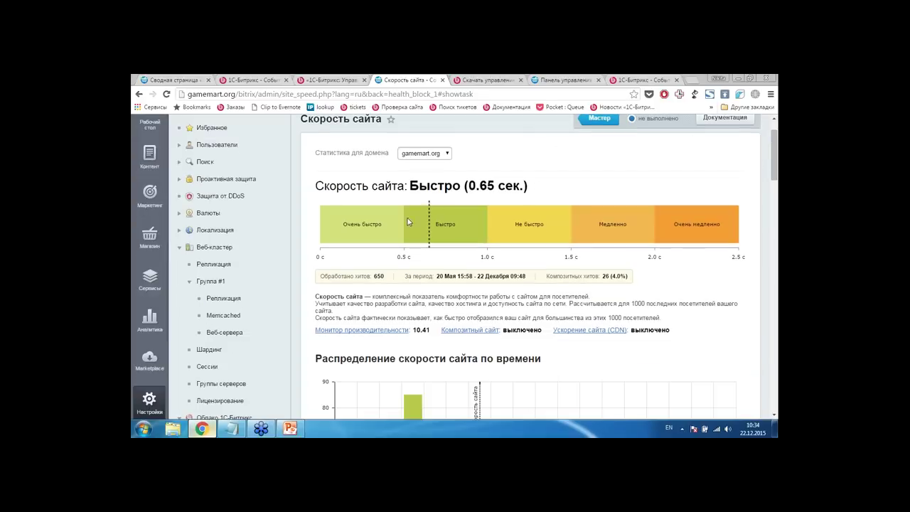
{"action": "scroll", "coordinate": [618, 201], "scroll_direction": "down", "scroll_amount": 1}
{"action": "scroll", "coordinate": [617, 201], "scroll_direction": "down", "scroll_amount": 4}
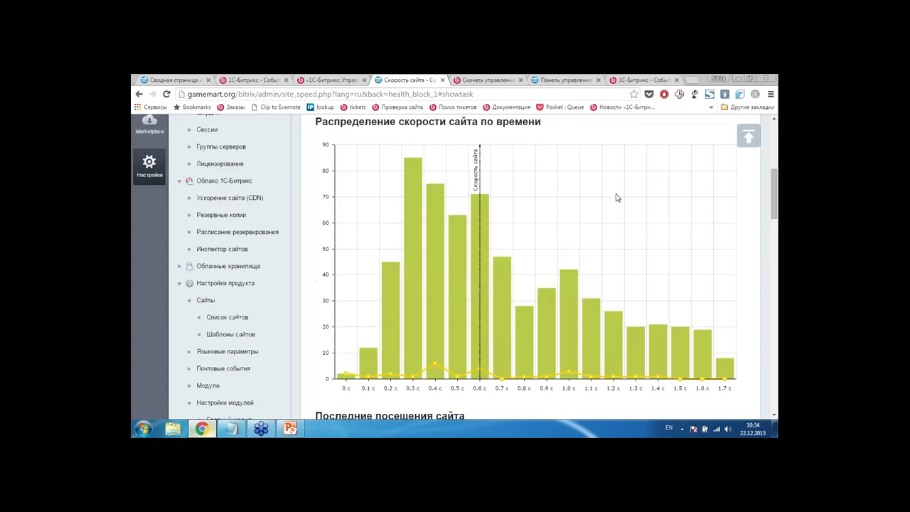
{"action": "scroll", "coordinate": [617, 198], "scroll_direction": "down", "scroll_amount": 5}
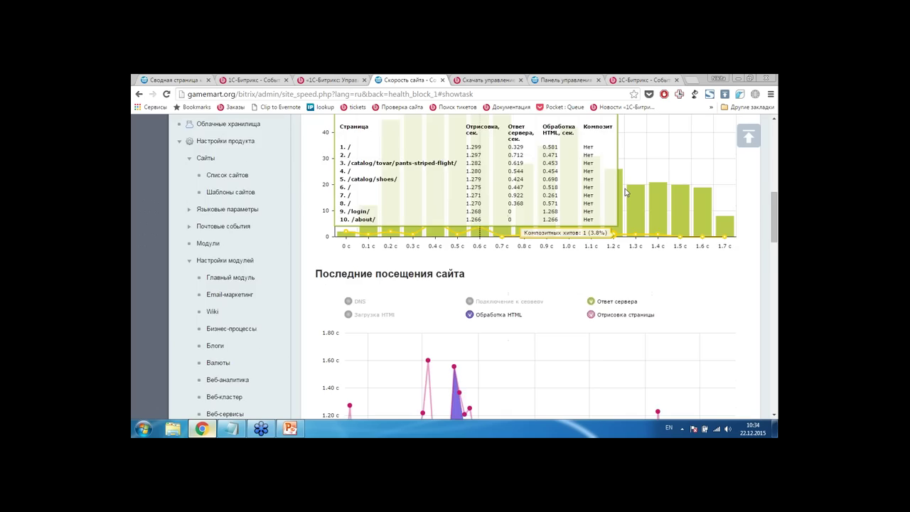
{"action": "scroll", "coordinate": [616, 197], "scroll_direction": "down", "scroll_amount": 2}
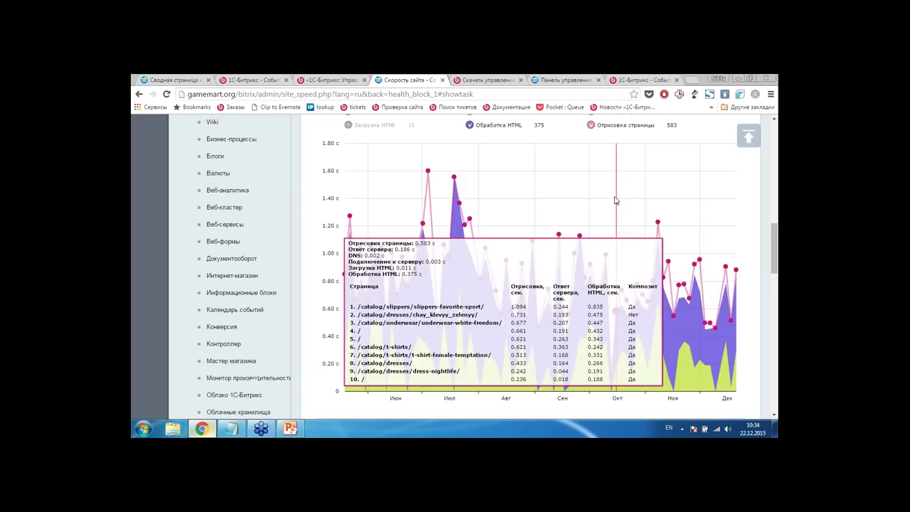
{"action": "scroll", "coordinate": [512, 186], "scroll_direction": "up", "scroll_amount": 2}
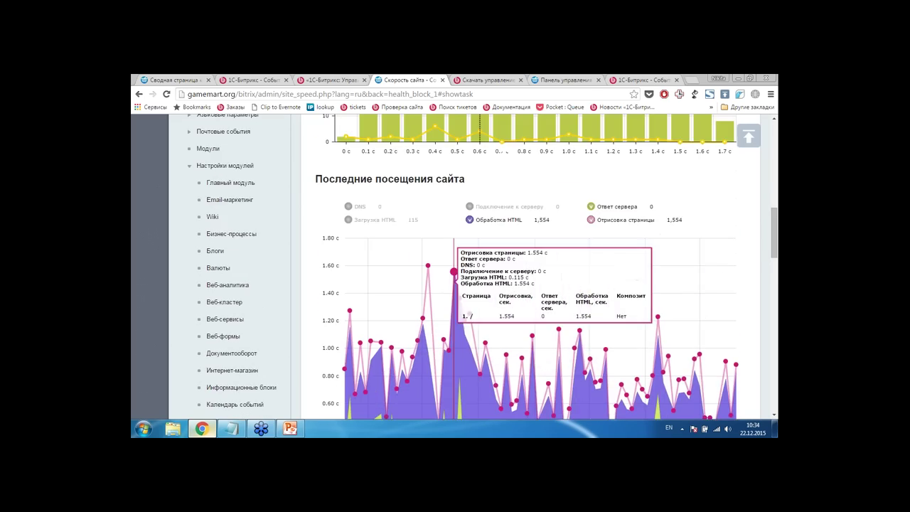
{"action": "scroll", "coordinate": [539, 203], "scroll_direction": "down", "scroll_amount": 1}
{"action": "scroll", "coordinate": [544, 202], "scroll_direction": "down", "scroll_amount": 4}
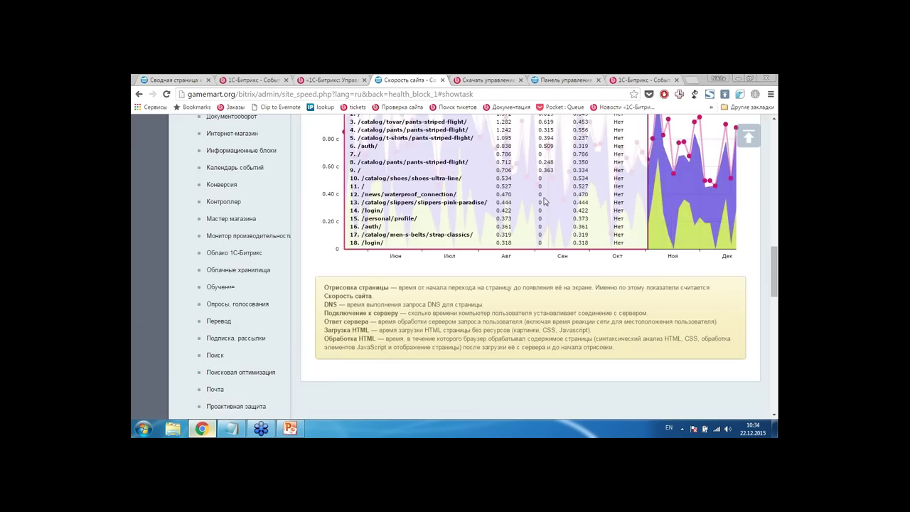
Step: Scroll back to the top of the Скорость сайта page
{"action": "scroll", "coordinate": [597, 279], "scroll_direction": "up", "scroll_amount": 2}
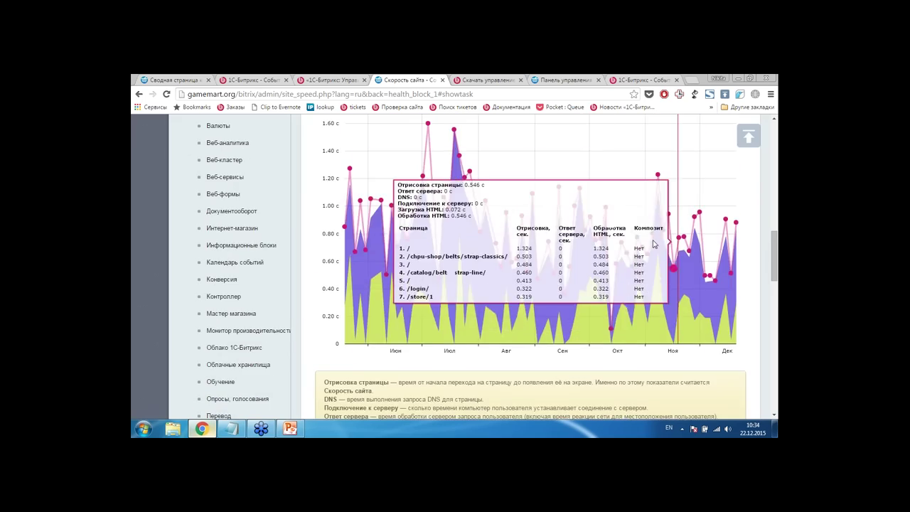
{"action": "scroll", "coordinate": [641, 274], "scroll_direction": "up", "scroll_amount": 8}
{"action": "scroll", "coordinate": [641, 273], "scroll_direction": "up", "scroll_amount": 6}
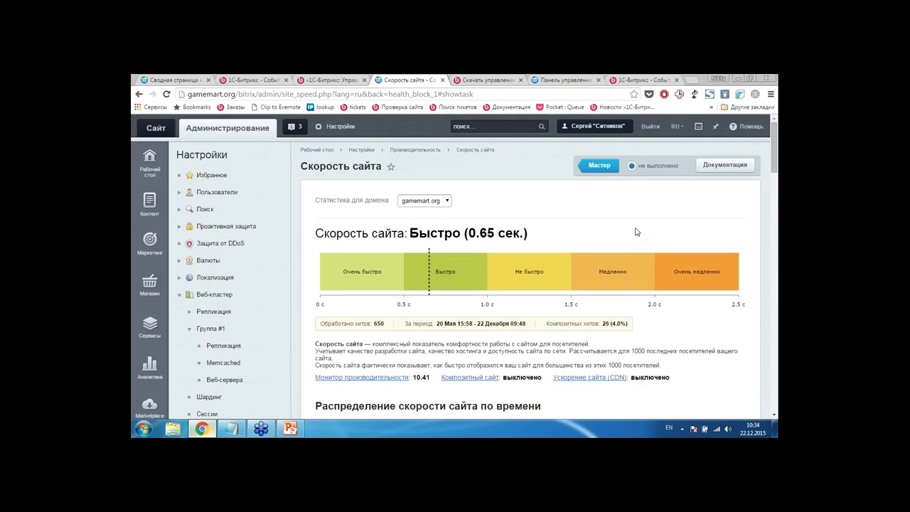
{"action": "scroll", "coordinate": [636, 229], "scroll_direction": "down", "scroll_amount": 1}
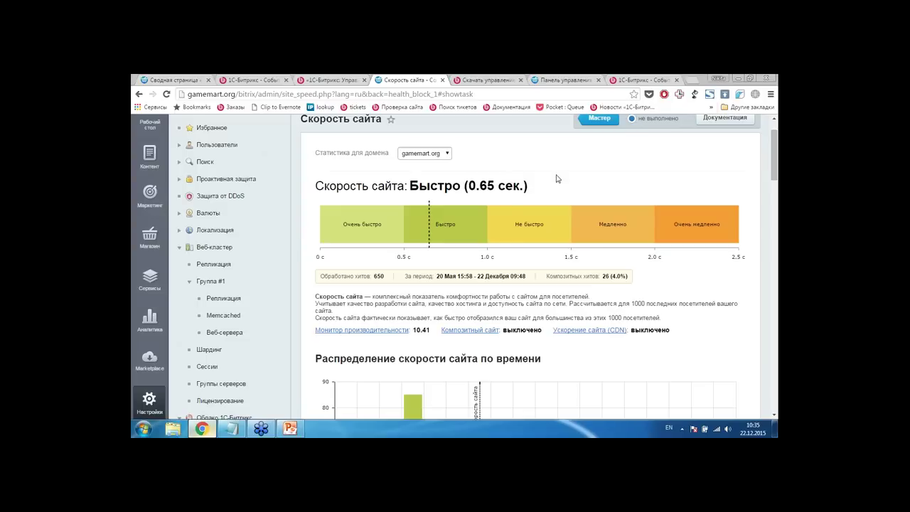
{"action": "scroll", "coordinate": [555, 178], "scroll_direction": "down", "scroll_amount": 1}
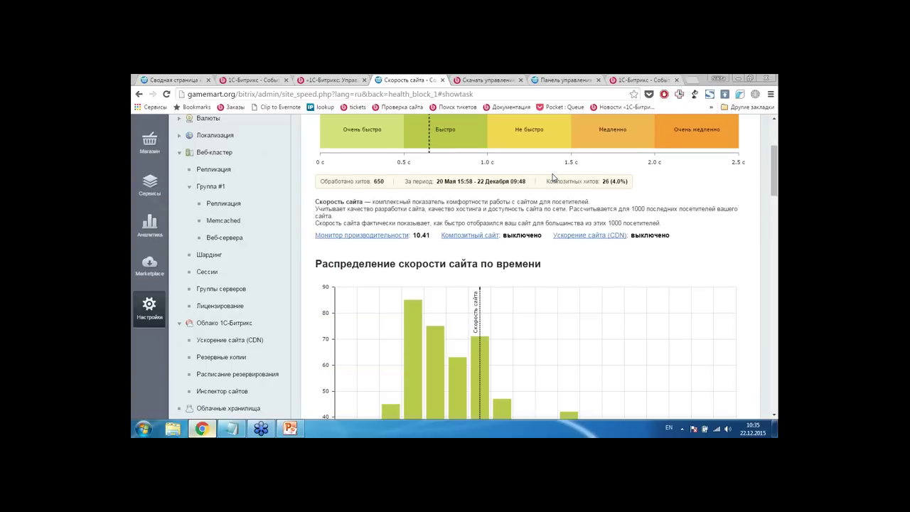
{"action": "scroll", "coordinate": [563, 184], "scroll_direction": "up", "scroll_amount": 1}
{"action": "scroll", "coordinate": [643, 199], "scroll_direction": "up", "scroll_amount": 1}
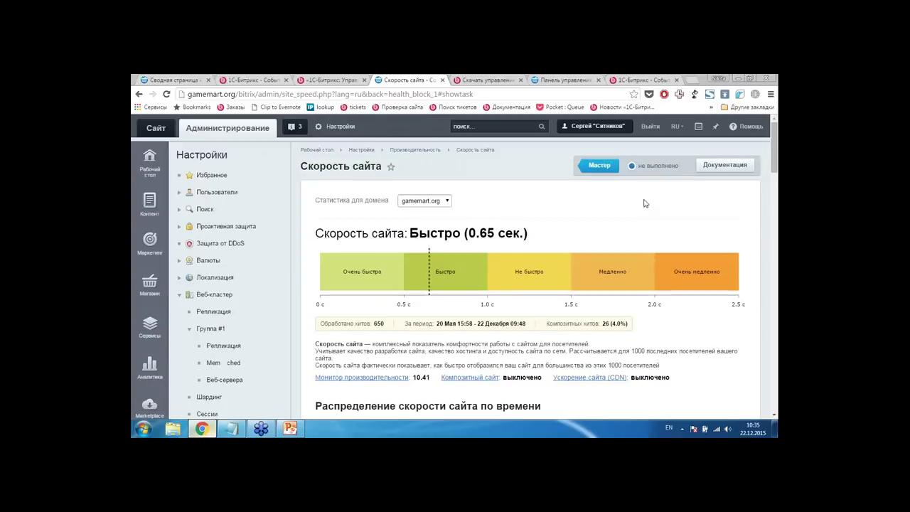
{"action": "left_click", "coordinate": [723, 165]}
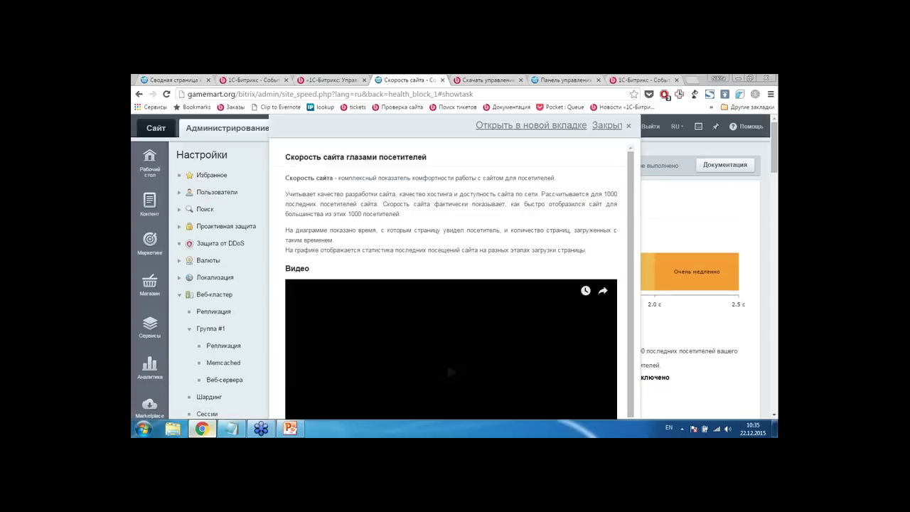
{"action": "scroll", "coordinate": [450, 284], "scroll_direction": "down", "scroll_amount": 1}
{"action": "scroll", "coordinate": [570, 195], "scroll_direction": "down", "scroll_amount": 4}
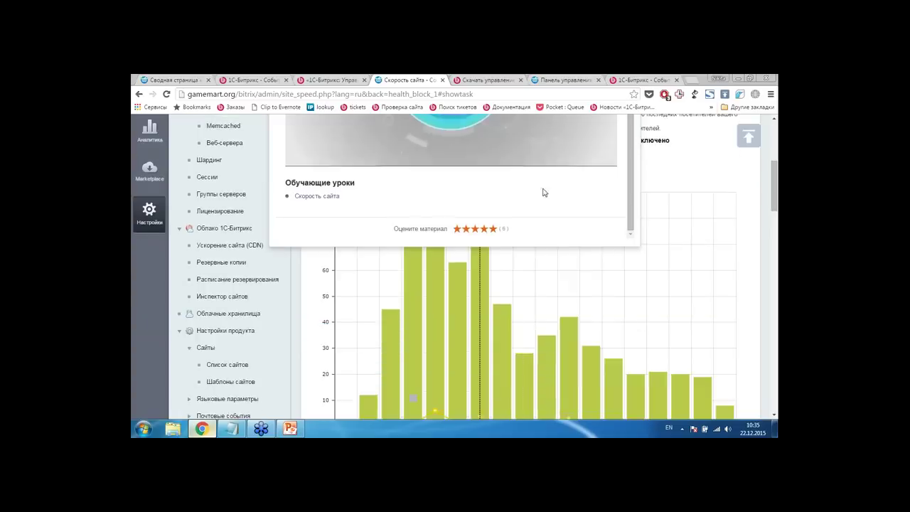
{"action": "scroll", "coordinate": [415, 247], "scroll_direction": "down", "scroll_amount": 2}
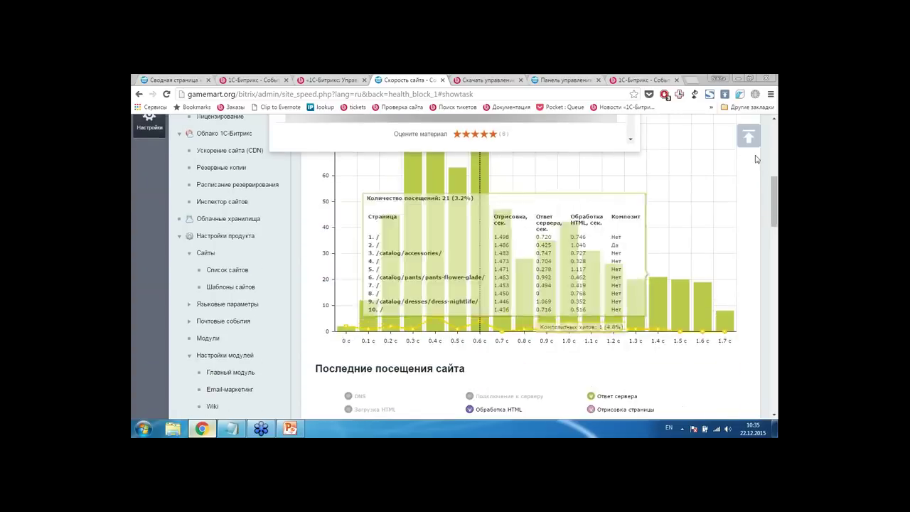
{"action": "scroll", "coordinate": [656, 197], "scroll_direction": "up", "scroll_amount": 3}
{"action": "scroll", "coordinate": [666, 170], "scroll_direction": "down", "scroll_amount": 1}
{"action": "scroll", "coordinate": [682, 158], "scroll_direction": "up", "scroll_amount": 4}
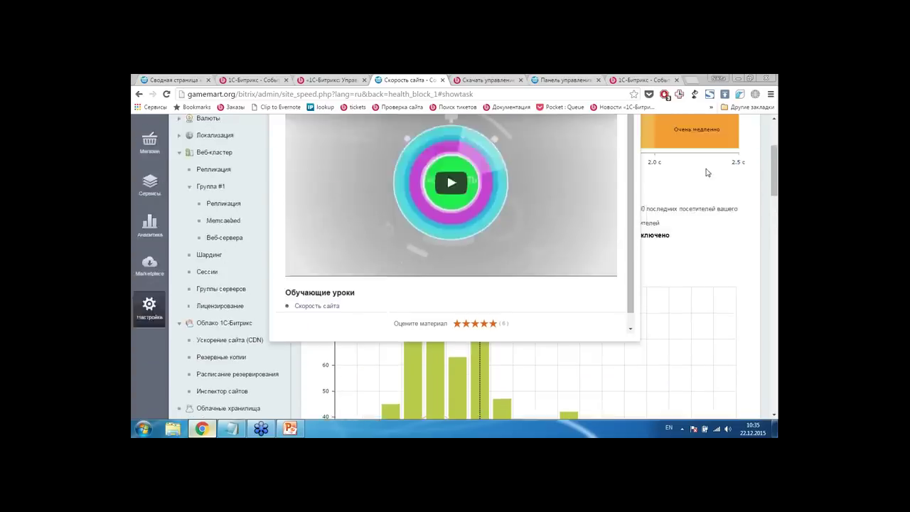
{"action": "left_click", "coordinate": [609, 126]}
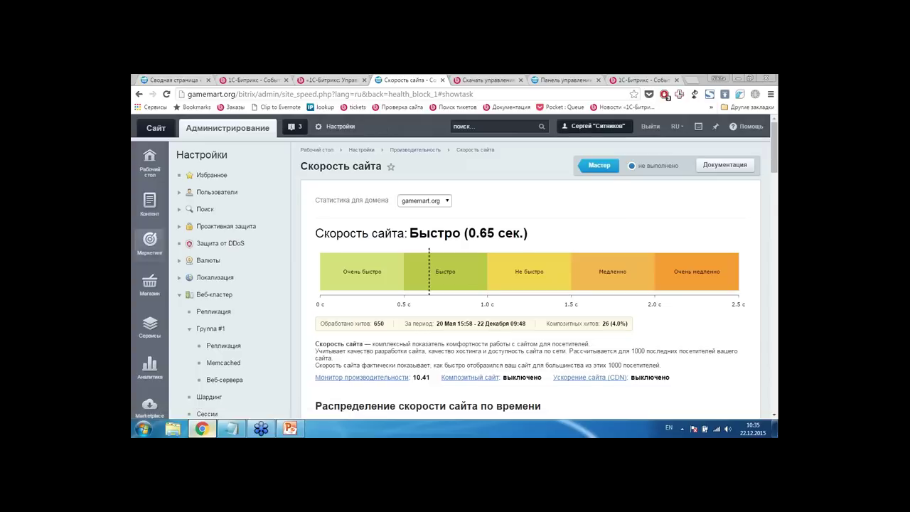
Step: Open Пульс конверсии showing 0.58% conversion, then view and close the Поддержка24 help
{"action": "mouse_move", "coordinate": [149, 242]}
{"action": "left_click", "coordinate": [224, 176]}
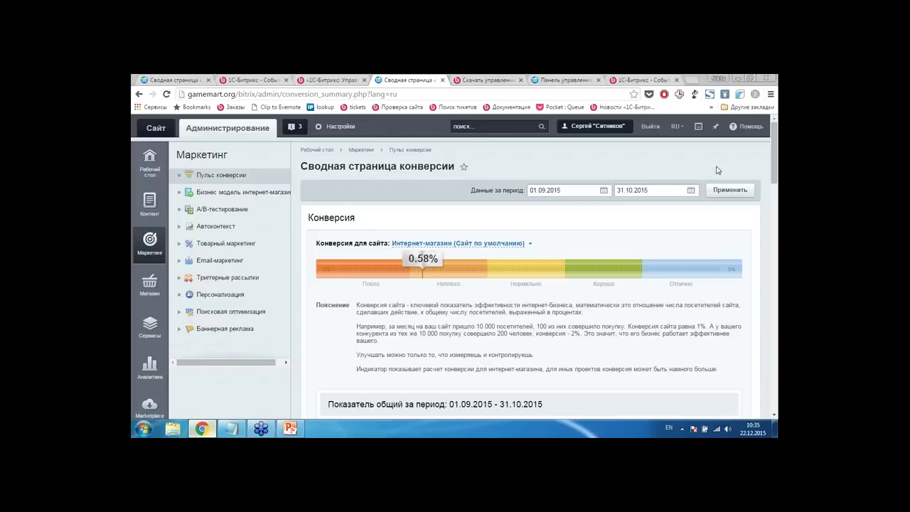
{"action": "left_click", "coordinate": [742, 132]}
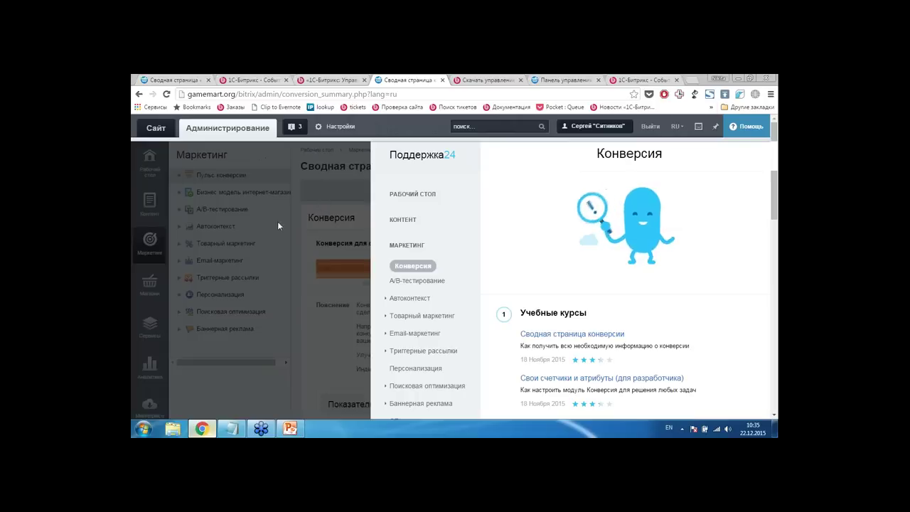
{"action": "scroll", "coordinate": [736, 180], "scroll_direction": "down", "scroll_amount": 2}
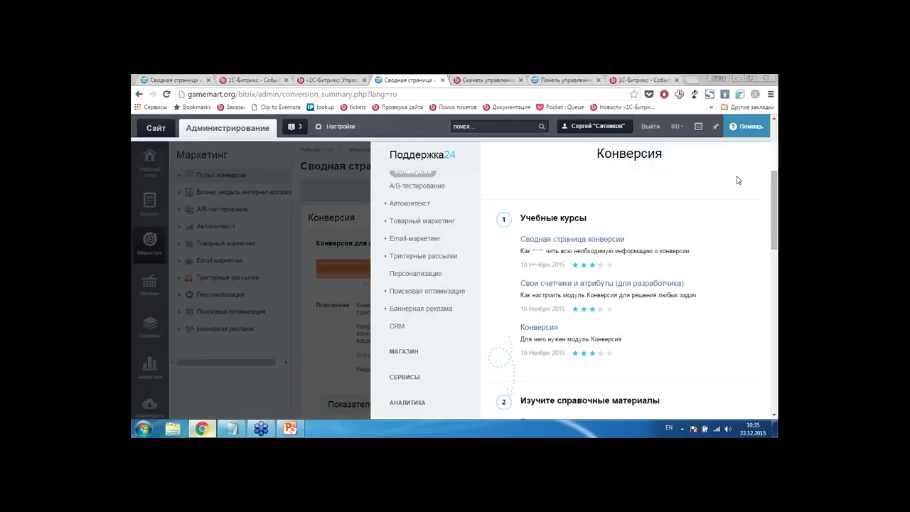
{"action": "scroll", "coordinate": [598, 232], "scroll_direction": "up", "scroll_amount": 1}
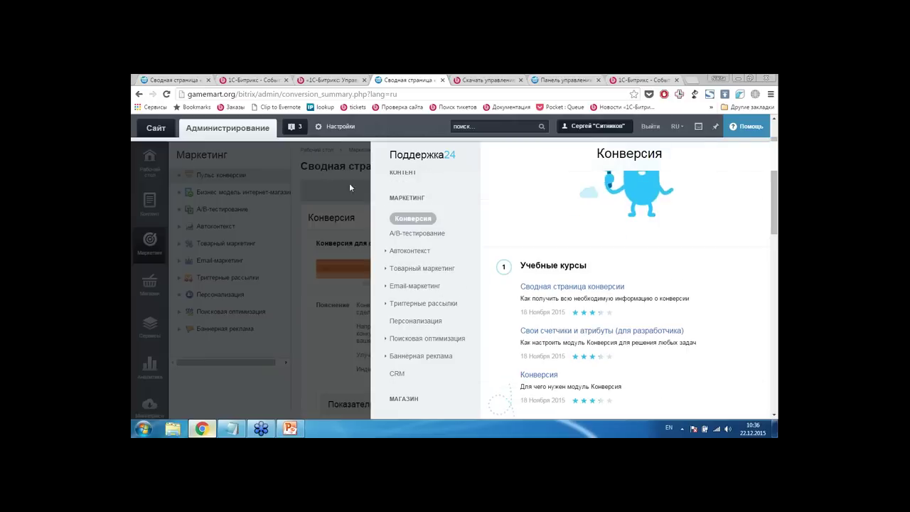
{"action": "left_click", "coordinate": [335, 166]}
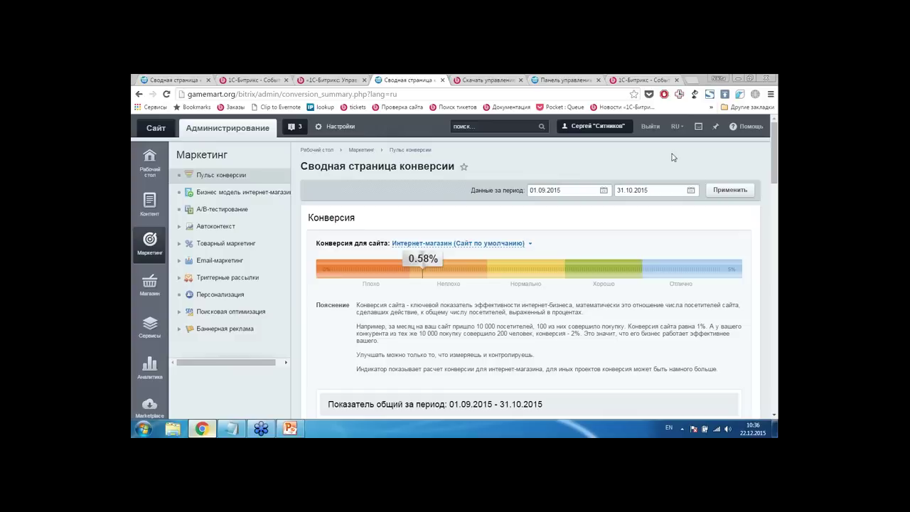
{"action": "left_click", "coordinate": [753, 127]}
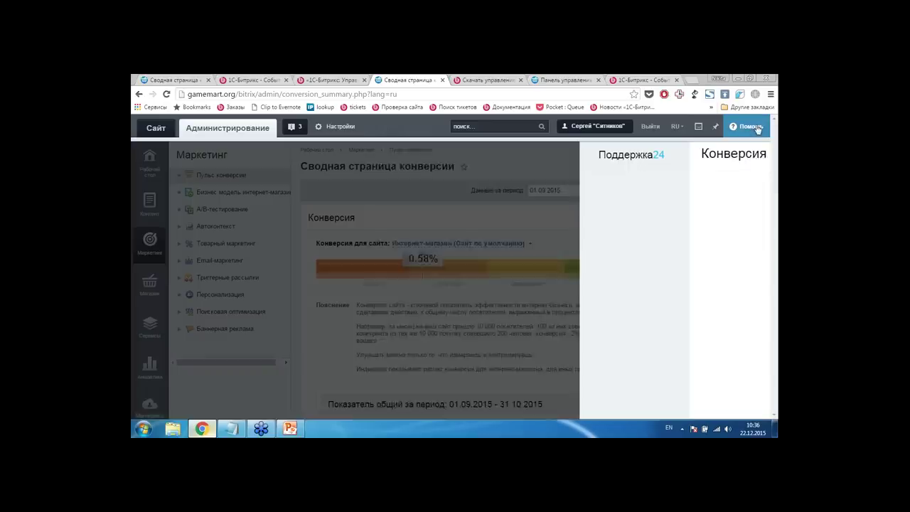
{"action": "scroll", "coordinate": [717, 193], "scroll_direction": "down", "scroll_amount": 5}
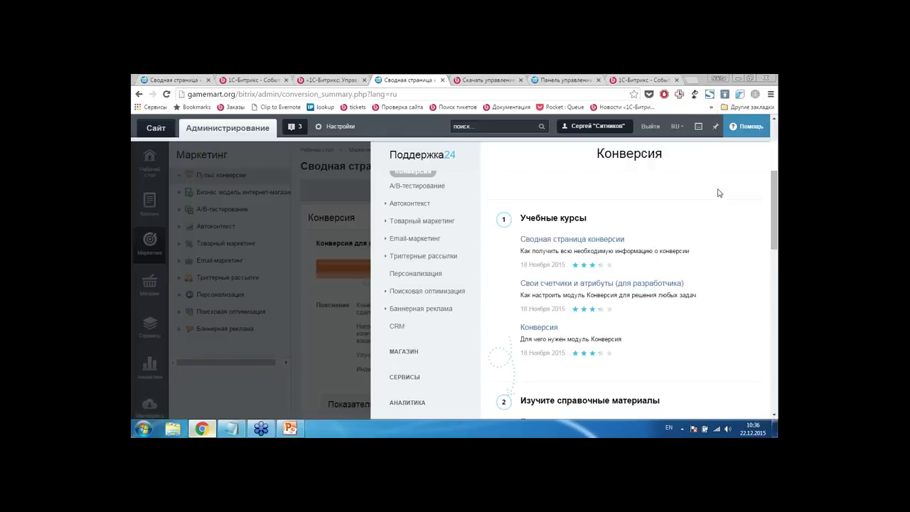
{"action": "scroll", "coordinate": [649, 294], "scroll_direction": "down", "scroll_amount": 4}
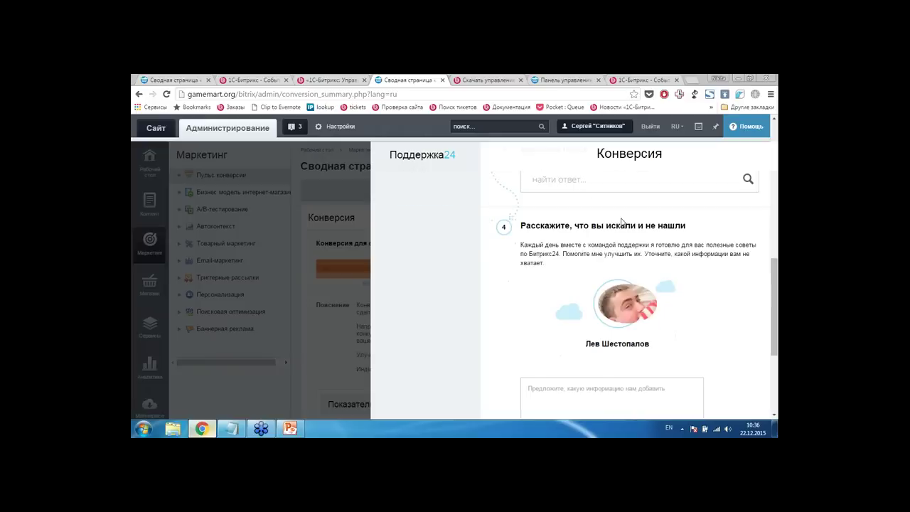
{"action": "scroll", "coordinate": [629, 212], "scroll_direction": "up", "scroll_amount": 1}
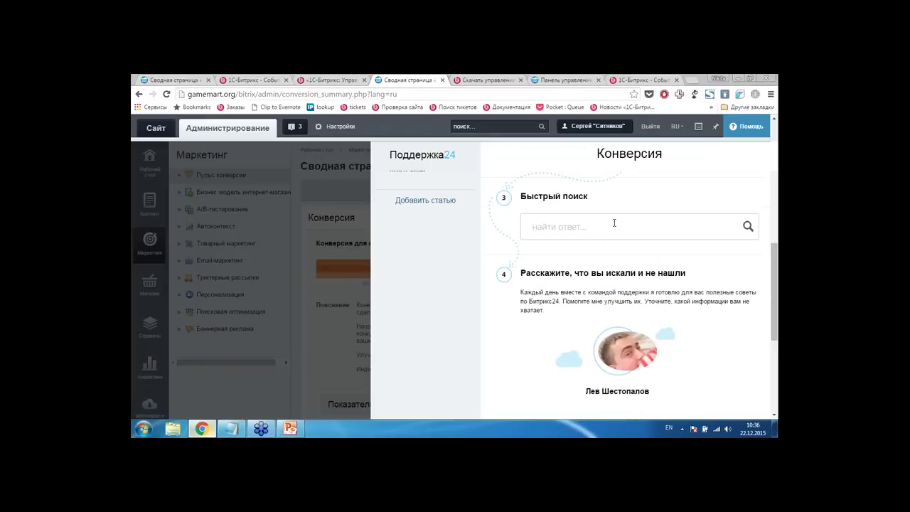
{"action": "scroll", "coordinate": [614, 223], "scroll_direction": "down", "scroll_amount": 2}
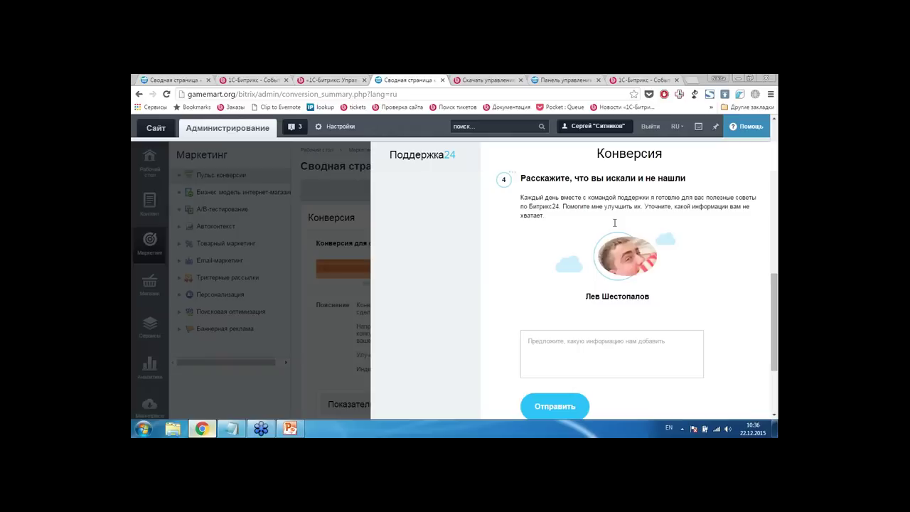
{"action": "scroll", "coordinate": [614, 222], "scroll_direction": "down", "scroll_amount": 1}
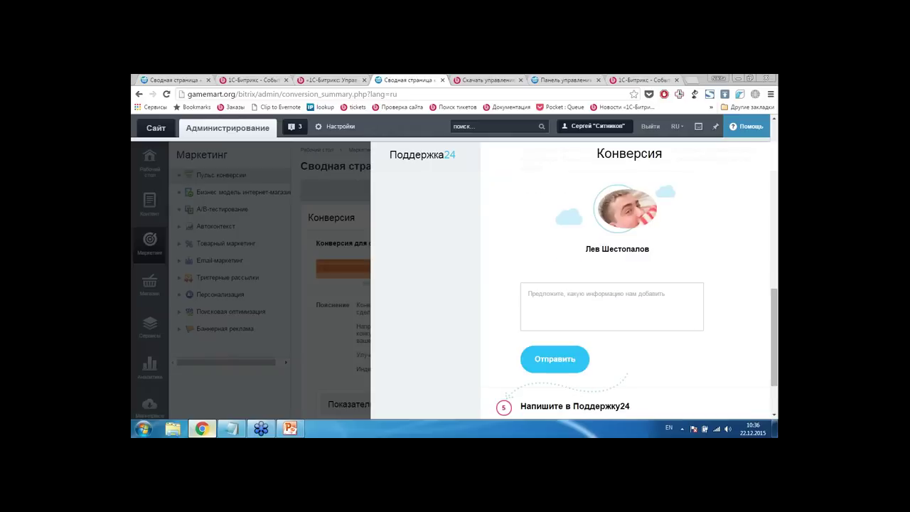
{"action": "scroll", "coordinate": [617, 226], "scroll_direction": "down", "scroll_amount": 1}
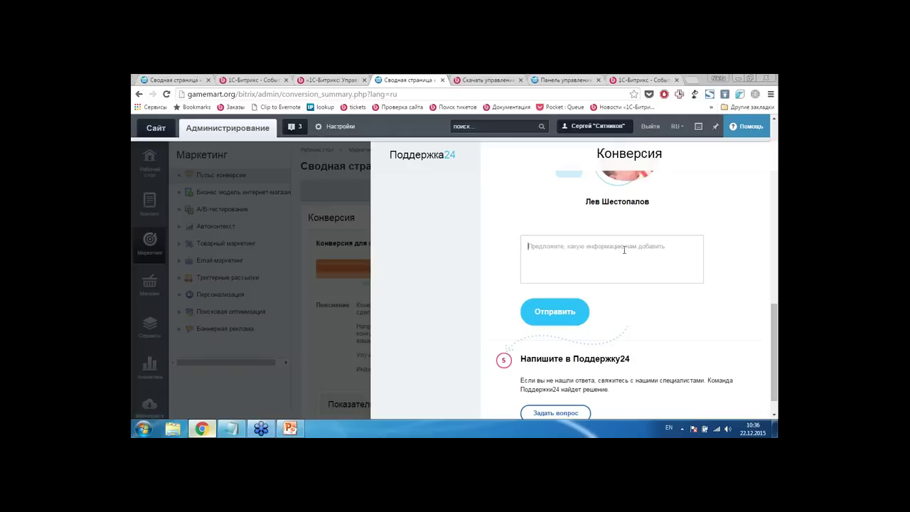
{"action": "scroll", "coordinate": [707, 250], "scroll_direction": "down", "scroll_amount": 1}
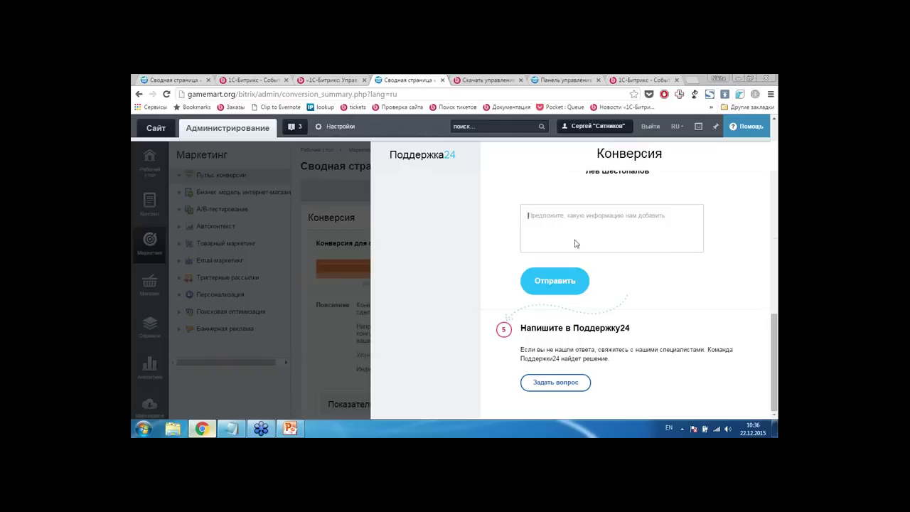
{"action": "scroll", "coordinate": [478, 254], "scroll_direction": "up", "scroll_amount": 15}
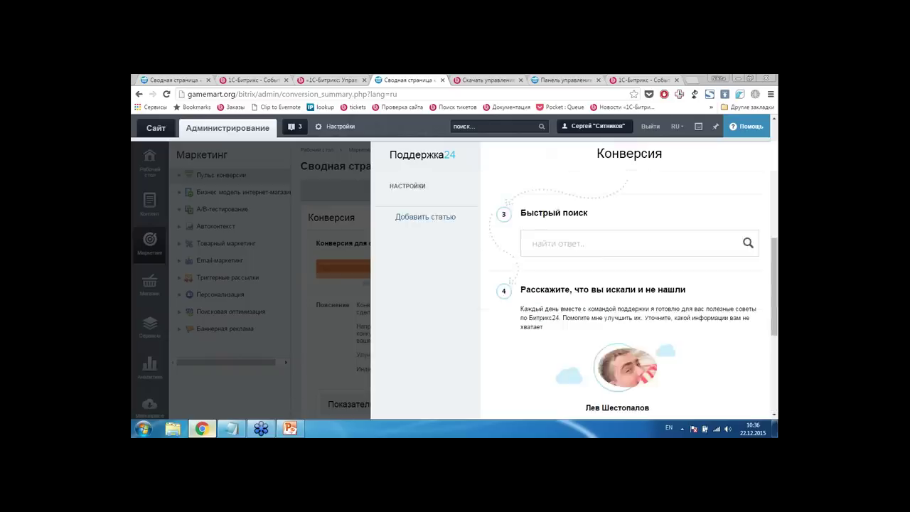
{"action": "left_click", "coordinate": [340, 202]}
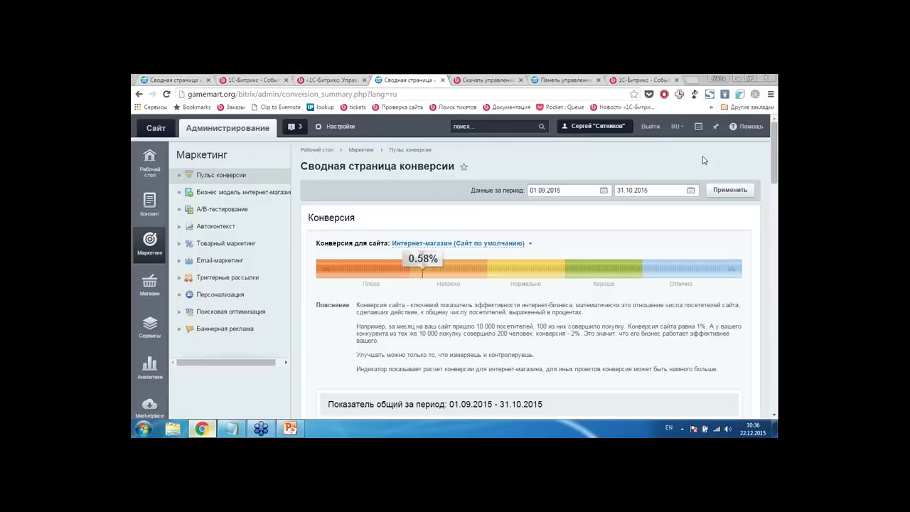
{"action": "left_click", "coordinate": [290, 428]}
Step: Select slide 50, 'Кто лучше конвертирует, тот лучше зарабатывает', and present it full-screen
{"action": "scroll", "coordinate": [208, 270], "scroll_direction": "down", "scroll_amount": 6}
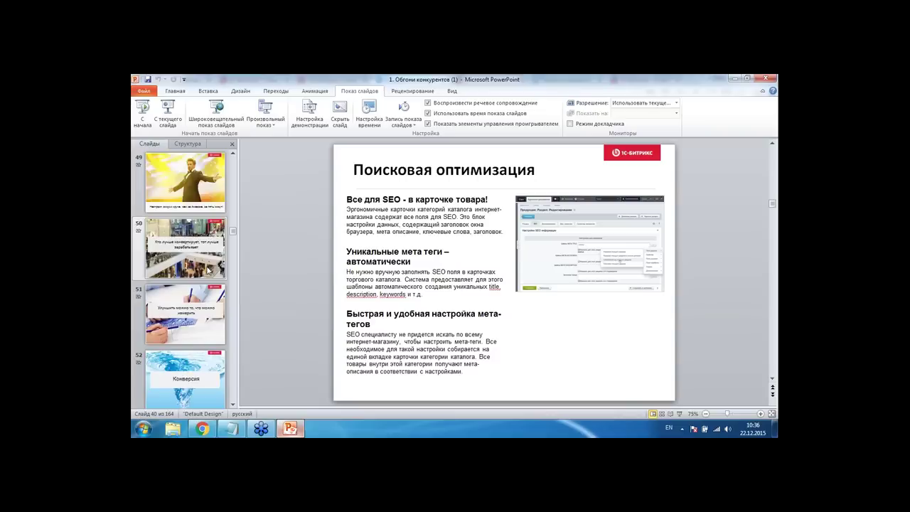
{"action": "scroll", "coordinate": [209, 270], "scroll_direction": "up", "scroll_amount": 1}
{"action": "scroll", "coordinate": [208, 270], "scroll_direction": "up", "scroll_amount": 2}
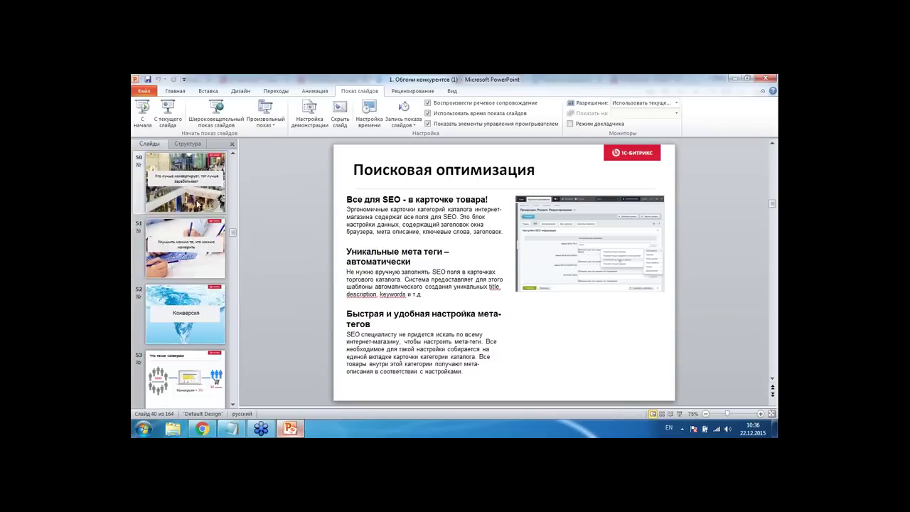
{"action": "scroll", "coordinate": [199, 241], "scroll_direction": "down", "scroll_amount": 3}
{"action": "left_click", "coordinate": [200, 242]}
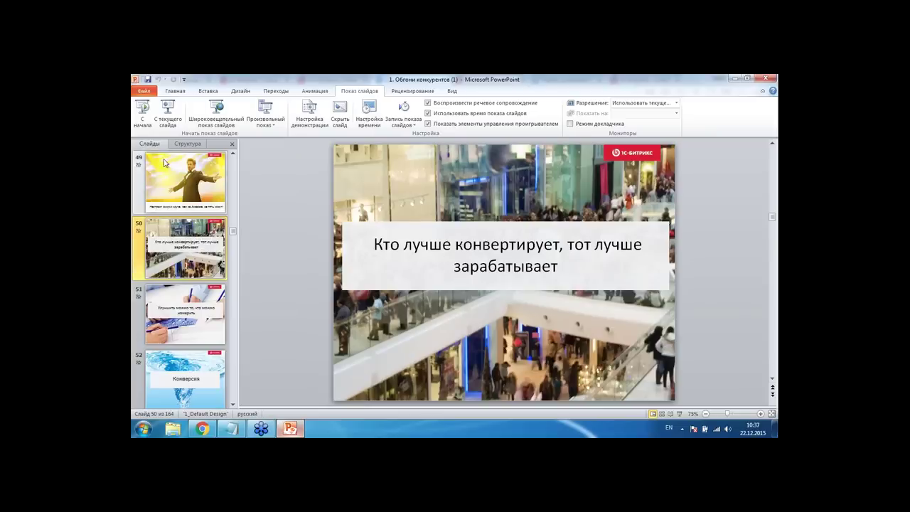
{"action": "left_click", "coordinate": [173, 110]}
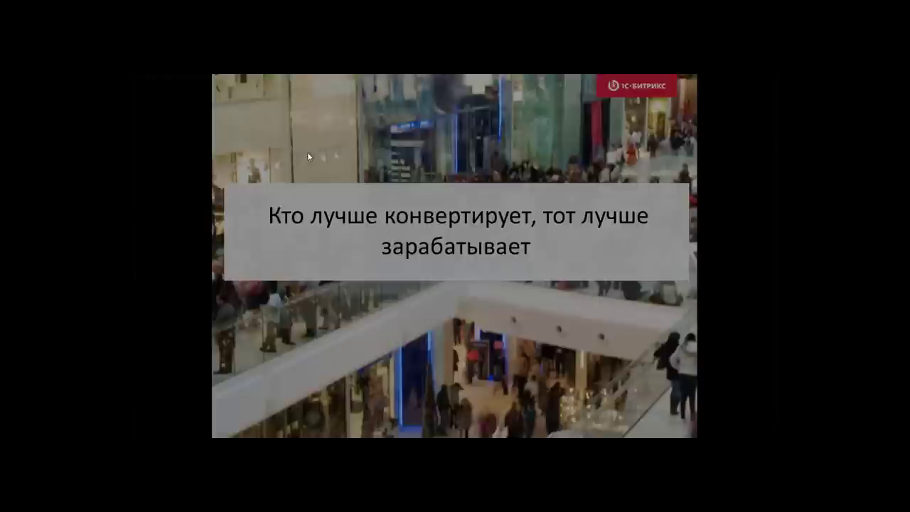
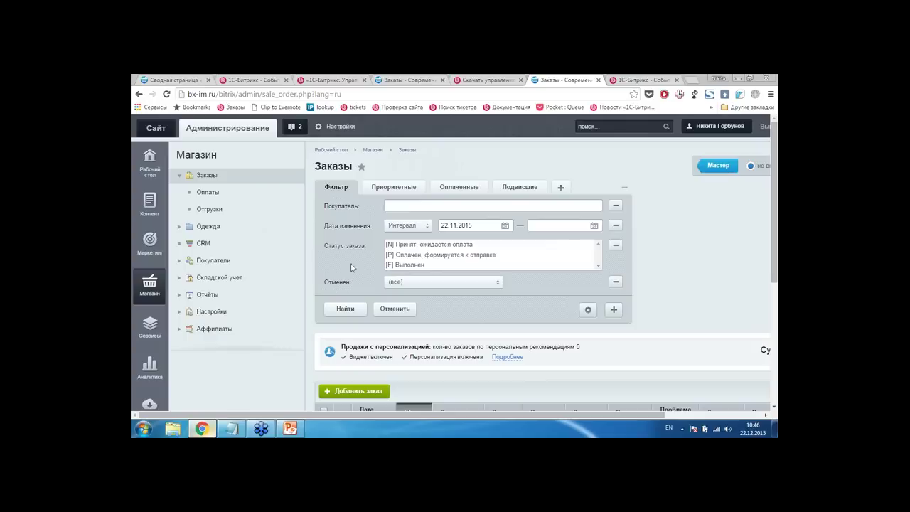
Step: Collapse the shop section menu and inspect the list of extra filter fields
{"action": "left_click", "coordinate": [306, 268]}
{"action": "scroll", "coordinate": [460, 217], "scroll_direction": "down", "scroll_amount": 1}
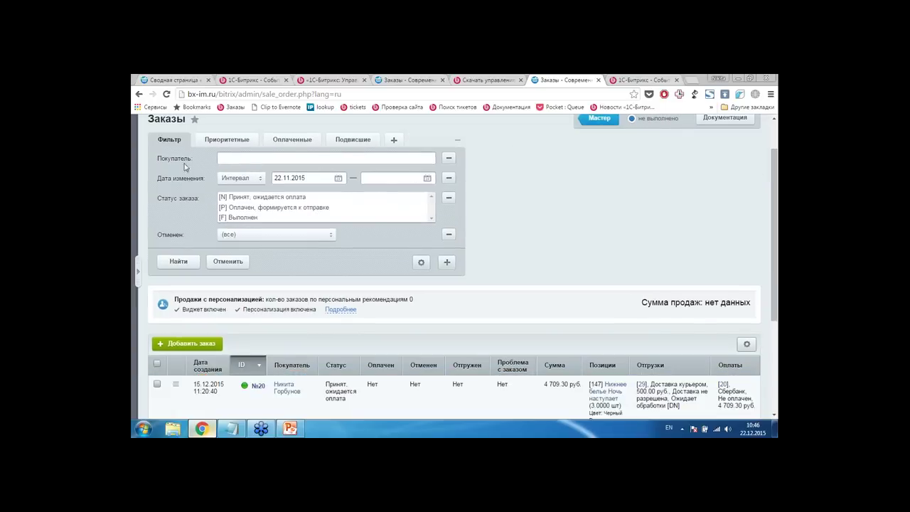
{"action": "left_click", "coordinate": [446, 261]}
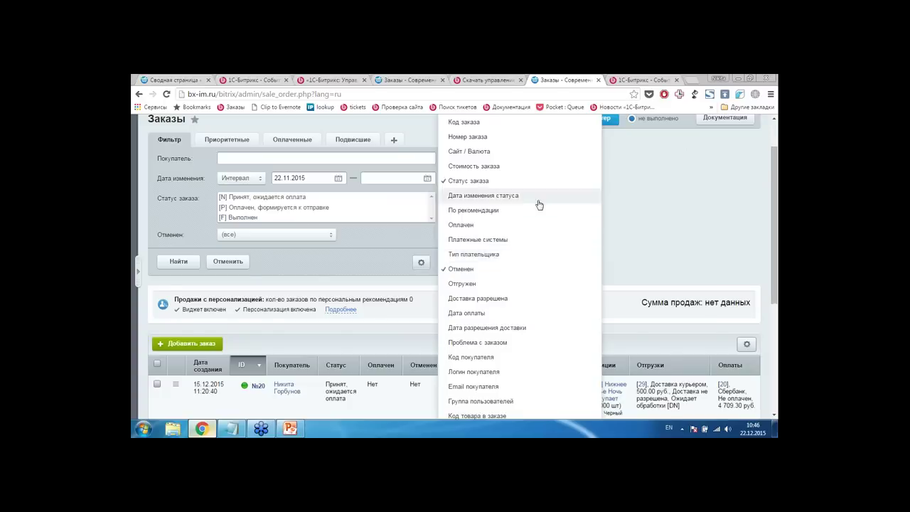
{"action": "scroll", "coordinate": [537, 208], "scroll_direction": "down", "scroll_amount": 1}
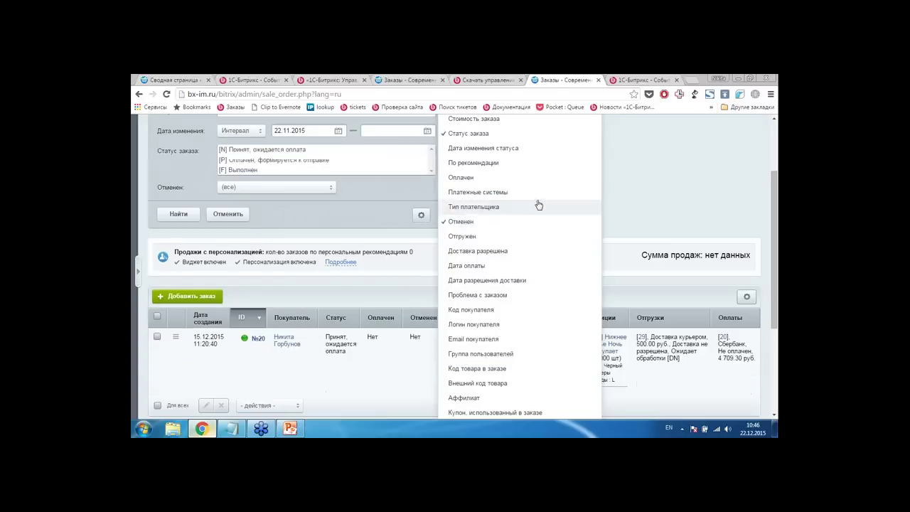
{"action": "left_click", "coordinate": [646, 175]}
{"action": "scroll", "coordinate": [644, 181], "scroll_direction": "up", "scroll_amount": 1}
{"action": "scroll", "coordinate": [626, 192], "scroll_direction": "up", "scroll_amount": 1}
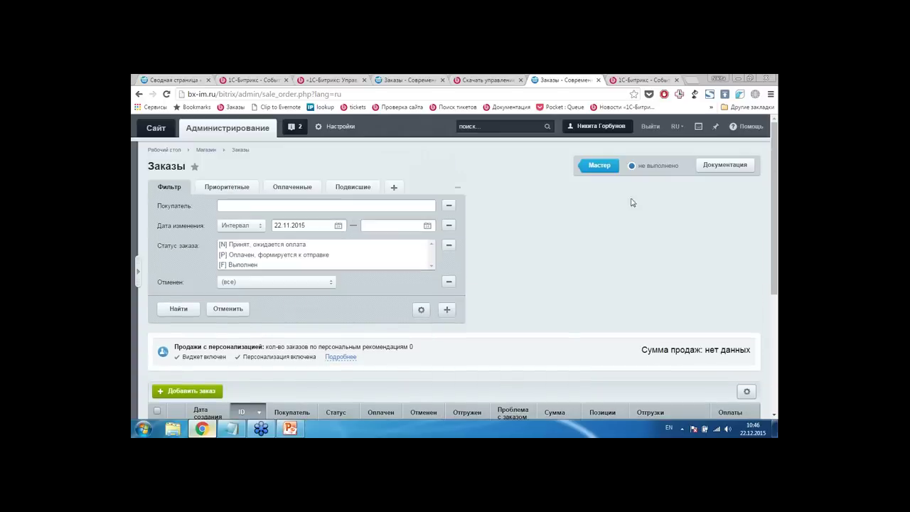
Step: Try the Приоритетные and Оплаченные presets, then apply Подвисшие to list orders №20–№17
{"action": "left_click", "coordinate": [235, 186]}
{"action": "left_click", "coordinate": [285, 187]}
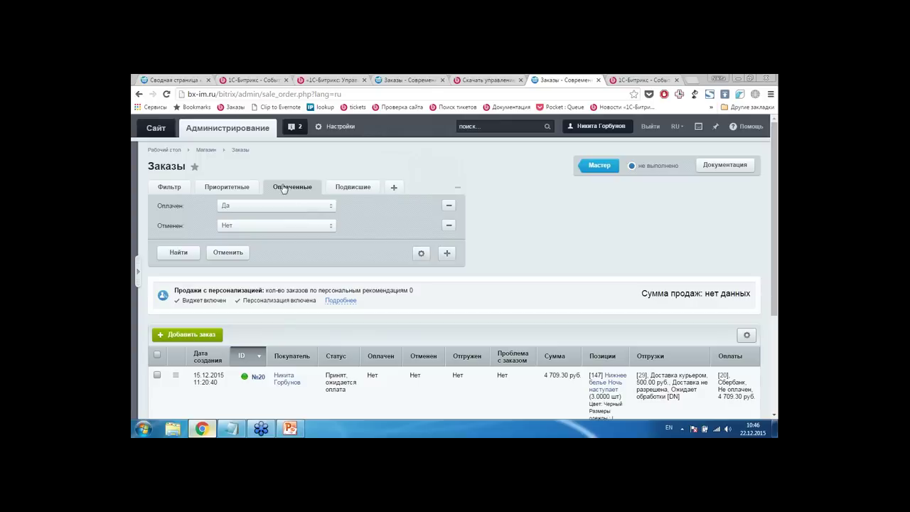
{"action": "left_click", "coordinate": [353, 187]}
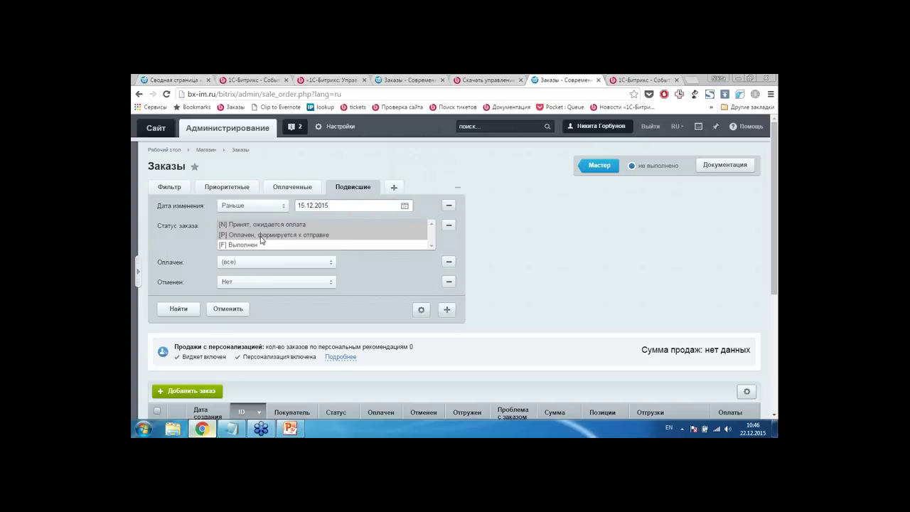
{"action": "scroll", "coordinate": [706, 224], "scroll_direction": "down", "scroll_amount": 2}
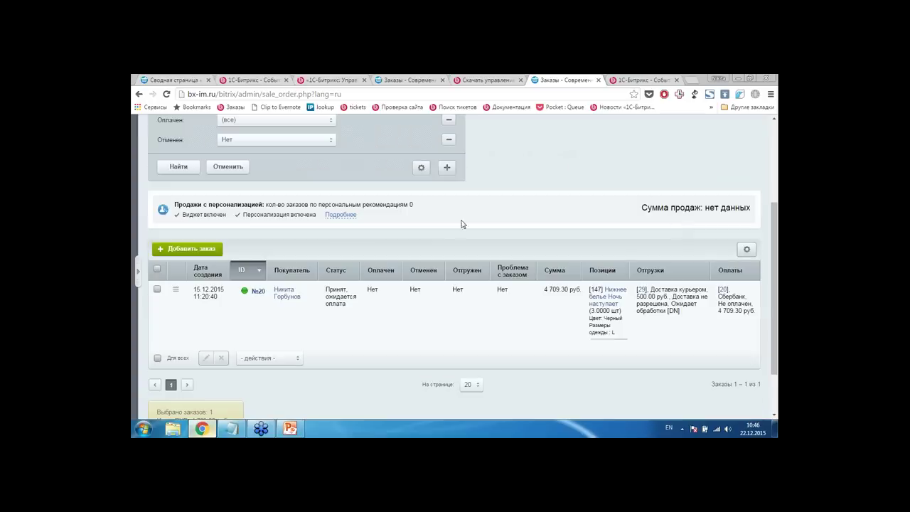
{"action": "left_click", "coordinate": [178, 167]}
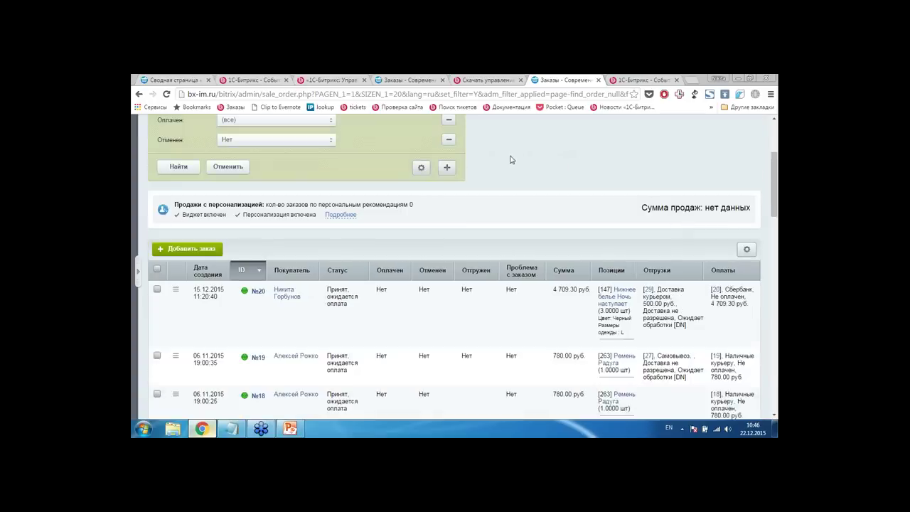
{"action": "scroll", "coordinate": [512, 162], "scroll_direction": "down", "scroll_amount": 5}
{"action": "scroll", "coordinate": [534, 182], "scroll_direction": "up", "scroll_amount": 7}
{"action": "scroll", "coordinate": [535, 185], "scroll_direction": "down", "scroll_amount": 4}
{"action": "scroll", "coordinate": [498, 188], "scroll_direction": "up", "scroll_amount": 3}
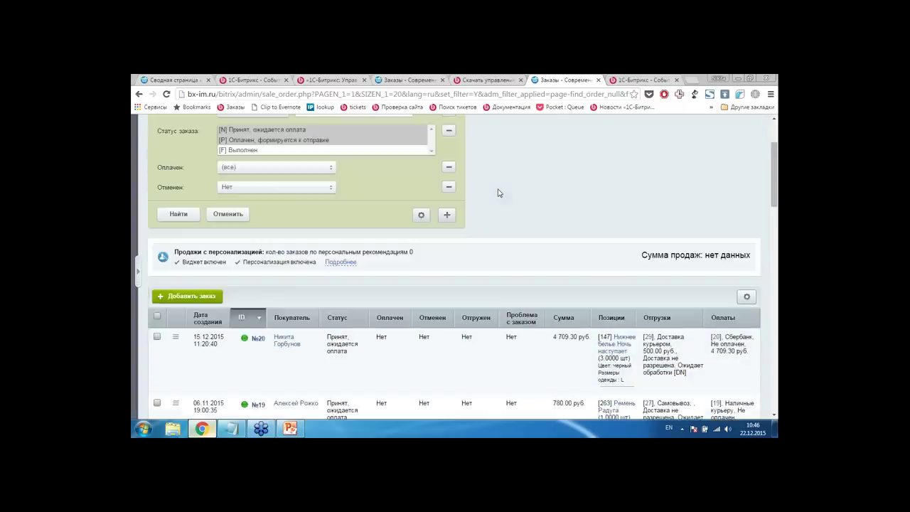
{"action": "scroll", "coordinate": [498, 193], "scroll_direction": "up", "scroll_amount": 2}
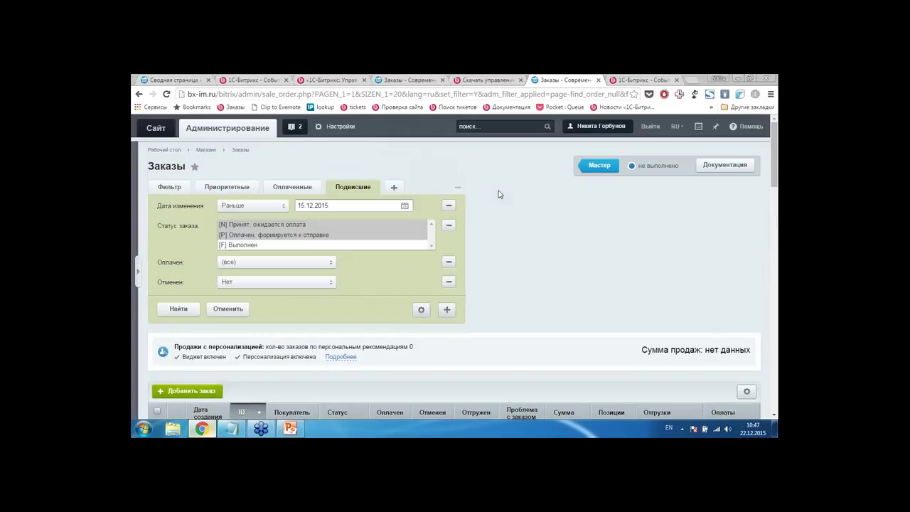
Step: Open and dismiss the save-filter dialog, returning to the general filter fields
{"action": "left_click", "coordinate": [394, 187]}
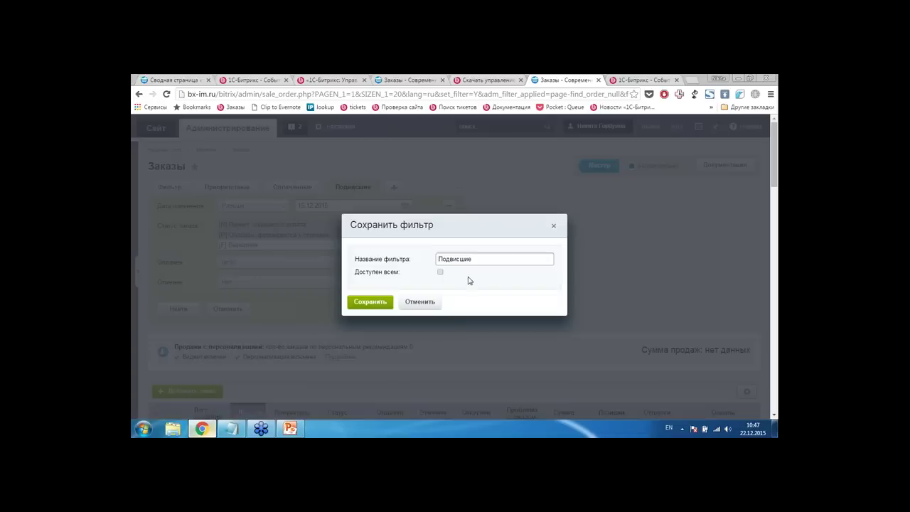
{"action": "left_click", "coordinate": [419, 303]}
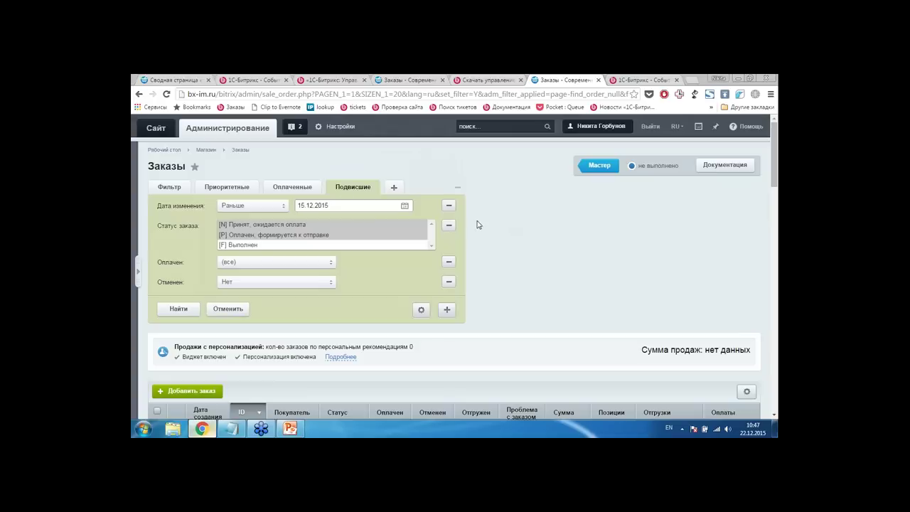
{"action": "left_click", "coordinate": [169, 187]}
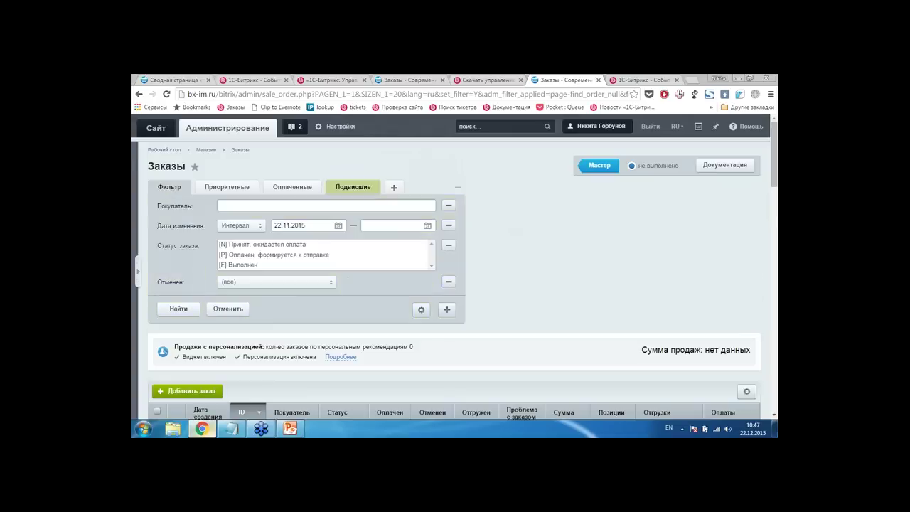
{"action": "scroll", "coordinate": [189, 192], "scroll_direction": "down", "scroll_amount": 2}
{"action": "scroll", "coordinate": [260, 247], "scroll_direction": "up", "scroll_amount": 1}
{"action": "scroll", "coordinate": [260, 248], "scroll_direction": "down", "scroll_amount": 3}
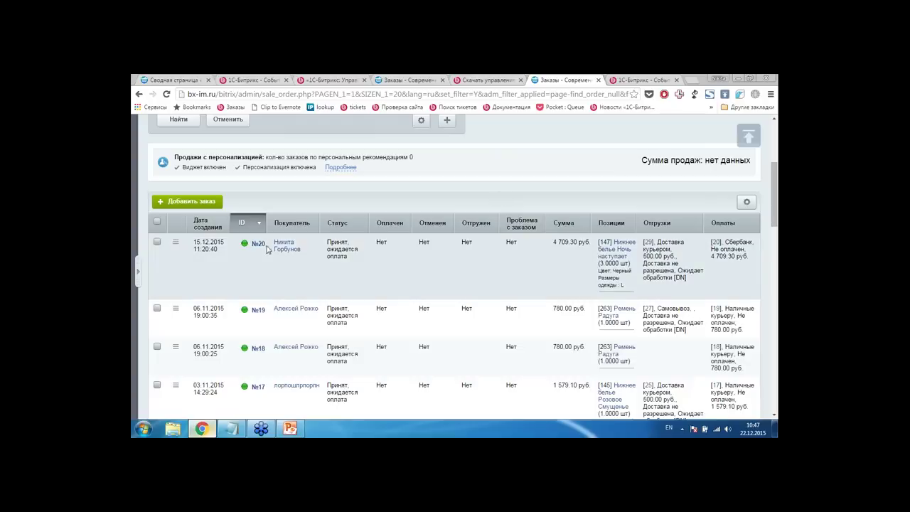
Step: Open order №20 and scroll through its details
{"action": "left_click", "coordinate": [259, 244]}
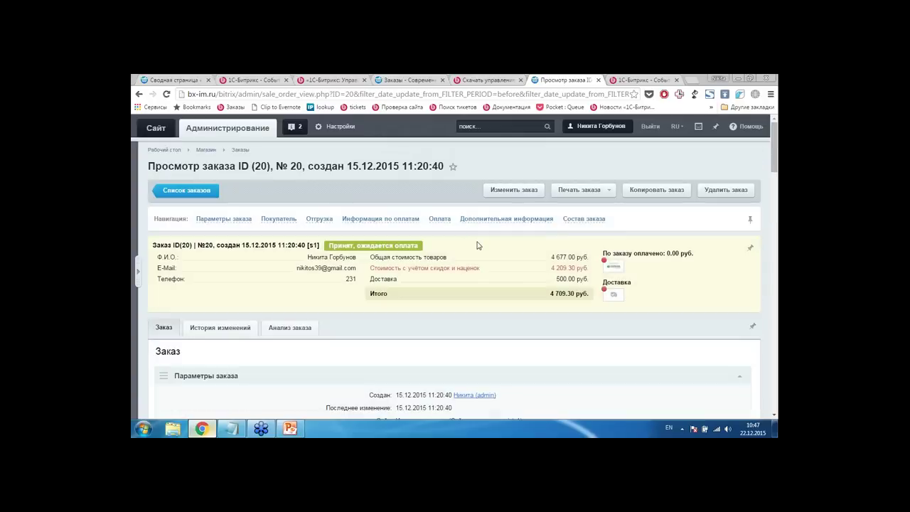
{"action": "scroll", "coordinate": [478, 245], "scroll_direction": "down", "scroll_amount": 1}
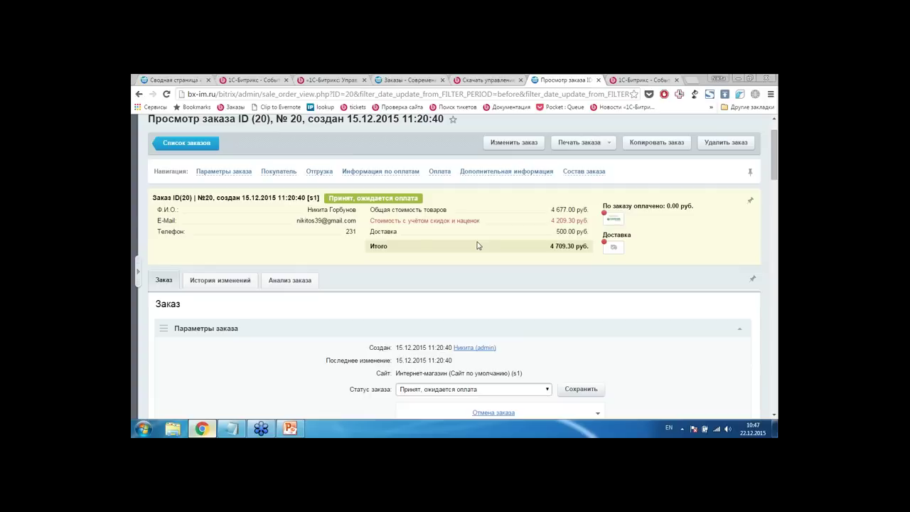
{"action": "scroll", "coordinate": [419, 249], "scroll_direction": "down", "scroll_amount": 2}
{"action": "scroll", "coordinate": [429, 252], "scroll_direction": "up", "scroll_amount": 3}
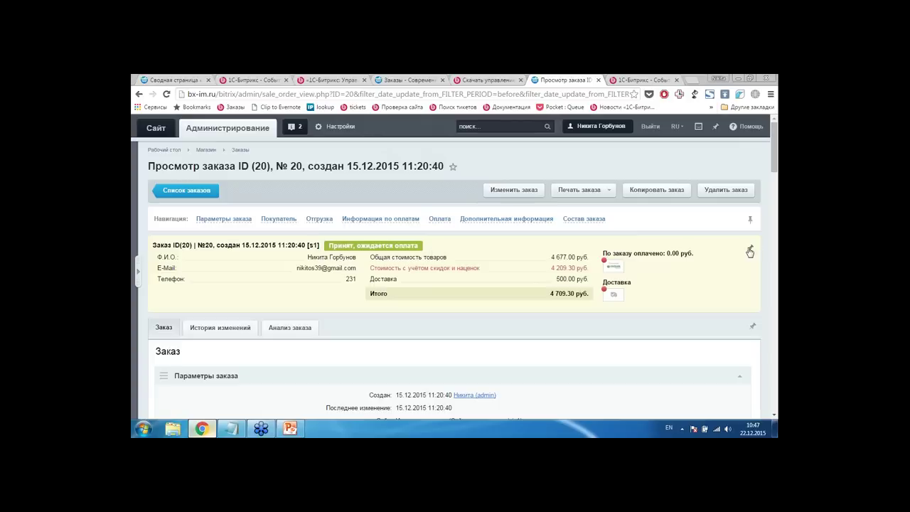
{"action": "scroll", "coordinate": [737, 254], "scroll_direction": "down", "scroll_amount": 3}
{"action": "scroll", "coordinate": [735, 255], "scroll_direction": "down", "scroll_amount": 12}
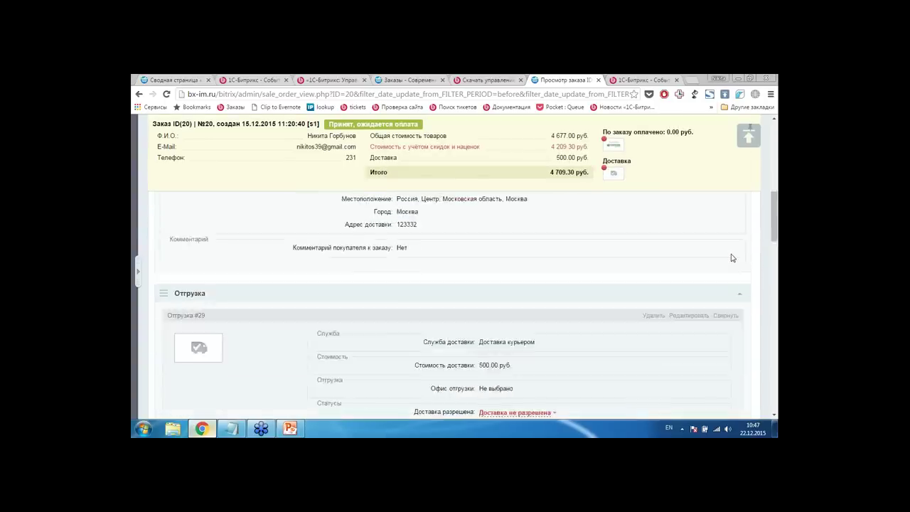
{"action": "scroll", "coordinate": [722, 274], "scroll_direction": "down", "scroll_amount": 3}
{"action": "scroll", "coordinate": [714, 278], "scroll_direction": "up", "scroll_amount": 20}
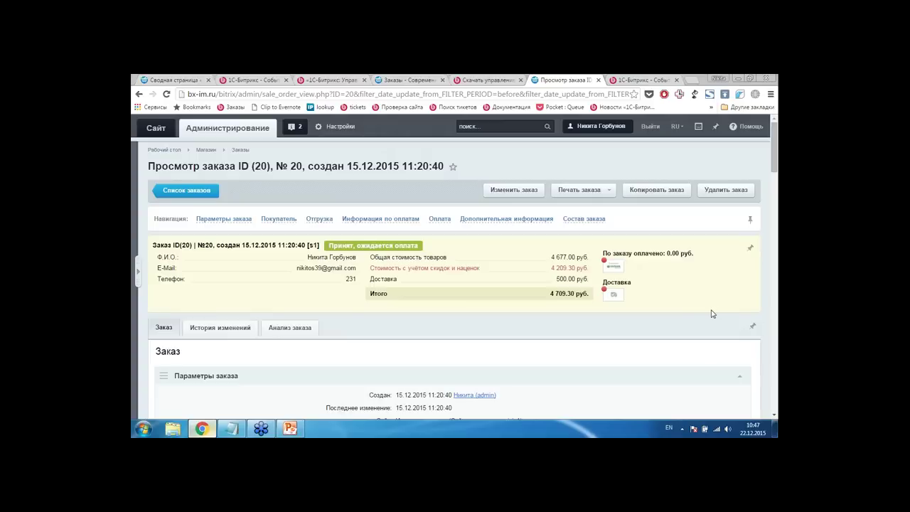
{"action": "scroll", "coordinate": [707, 313], "scroll_direction": "down", "scroll_amount": 2}
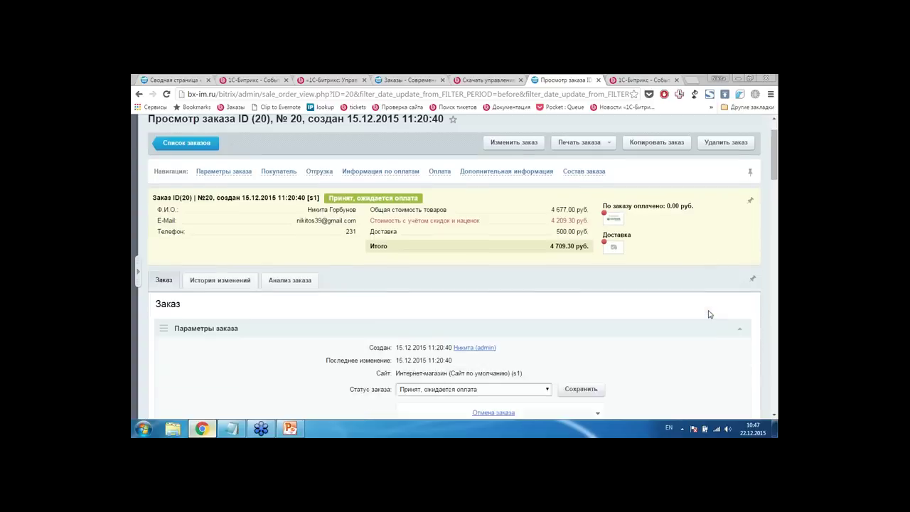
{"action": "scroll", "coordinate": [698, 307], "scroll_direction": "down", "scroll_amount": 1}
{"action": "scroll", "coordinate": [697, 308], "scroll_direction": "down", "scroll_amount": 2}
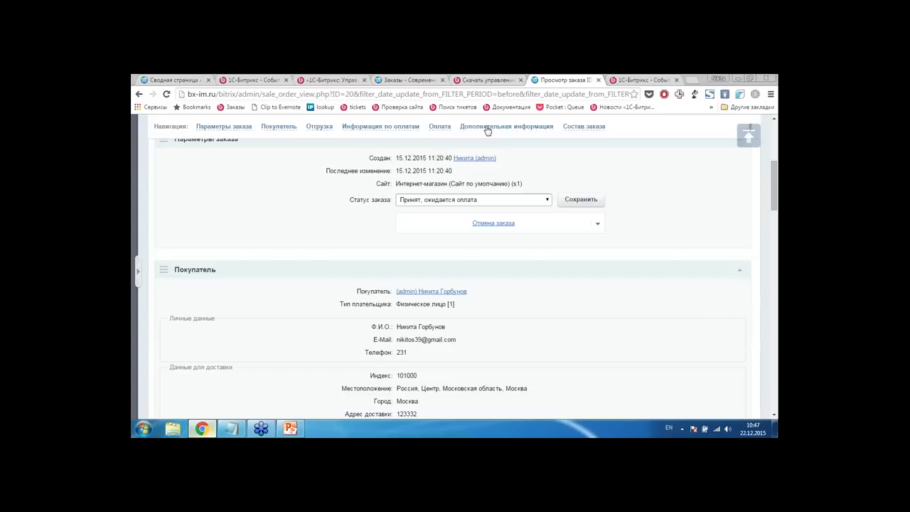
Step: Jump to order №20's additional information section and back to its parameters
{"action": "left_click", "coordinate": [487, 127]}
{"action": "left_click", "coordinate": [215, 127]}
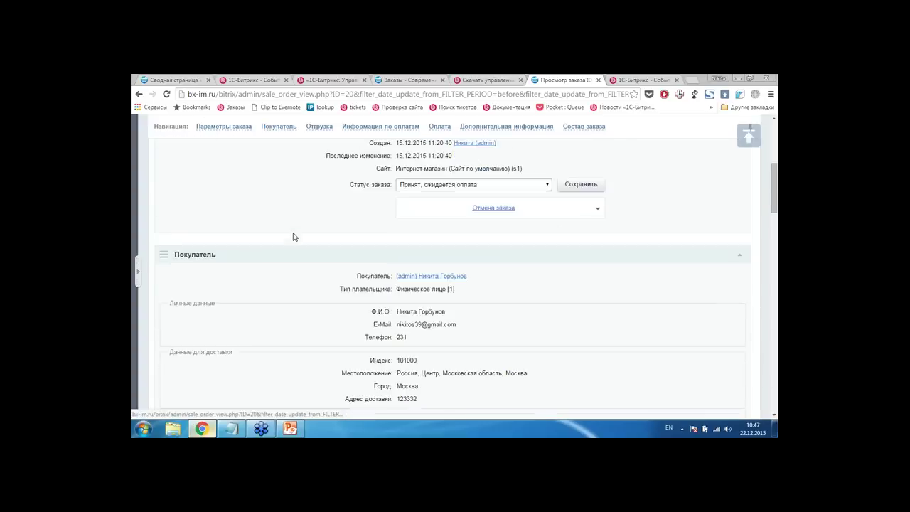
{"action": "scroll", "coordinate": [292, 236], "scroll_direction": "up", "scroll_amount": 2}
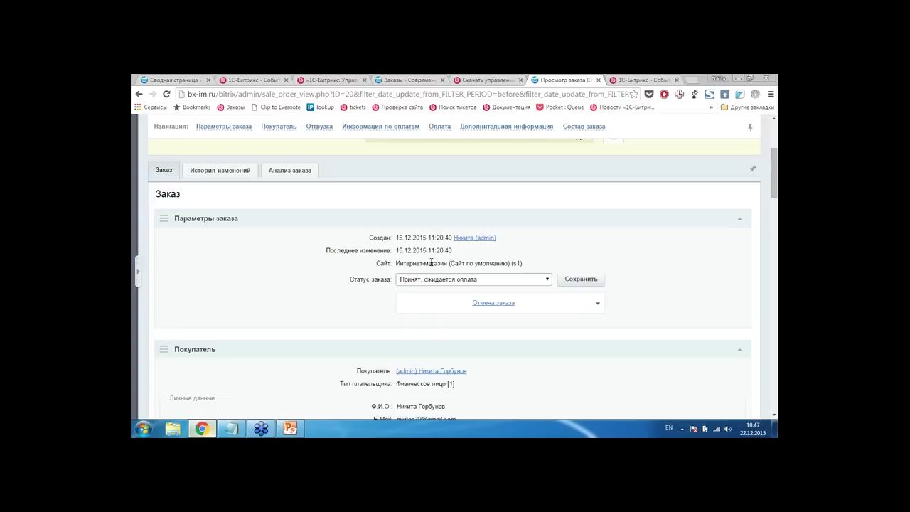
{"action": "scroll", "coordinate": [244, 253], "scroll_direction": "down", "scroll_amount": 1}
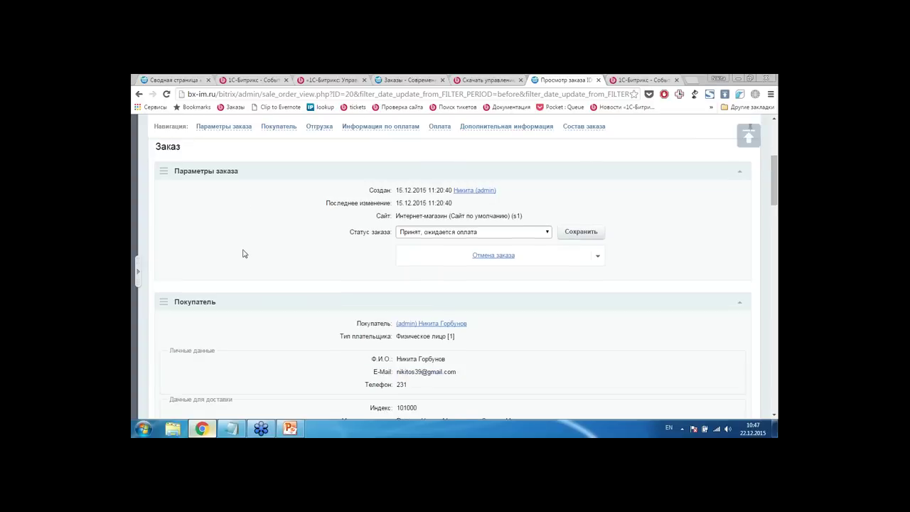
{"action": "scroll", "coordinate": [243, 252], "scroll_direction": "up", "scroll_amount": 2}
Step: View order №20's change history and its order analysis
{"action": "left_click", "coordinate": [226, 218]}
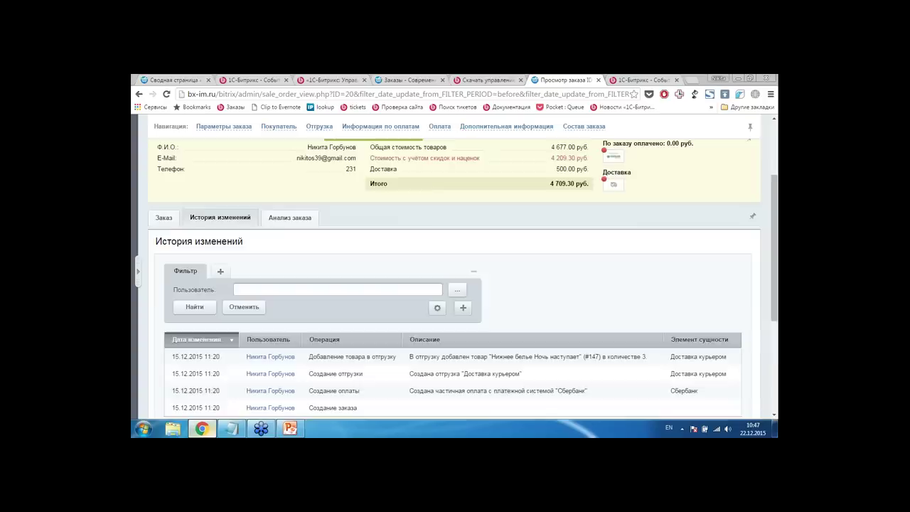
{"action": "scroll", "coordinate": [509, 256], "scroll_direction": "down", "scroll_amount": 1}
{"action": "scroll", "coordinate": [510, 256], "scroll_direction": "up", "scroll_amount": 1}
{"action": "left_click", "coordinate": [286, 228]}
{"action": "scroll", "coordinate": [367, 256], "scroll_direction": "down", "scroll_amount": 1}
{"action": "scroll", "coordinate": [368, 256], "scroll_direction": "down", "scroll_amount": 2}
{"action": "scroll", "coordinate": [367, 256], "scroll_direction": "up", "scroll_amount": 2}
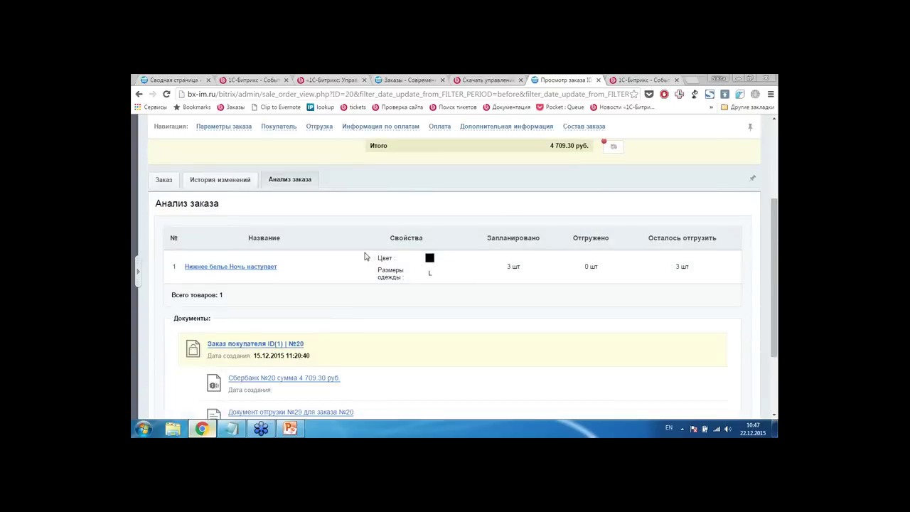
Step: Return to order №20's main details and scroll through them
{"action": "left_click", "coordinate": [164, 182]}
{"action": "scroll", "coordinate": [356, 237], "scroll_direction": "down", "scroll_amount": 3}
{"action": "scroll", "coordinate": [359, 237], "scroll_direction": "down", "scroll_amount": 2}
{"action": "scroll", "coordinate": [361, 235], "scroll_direction": "down", "scroll_amount": 1}
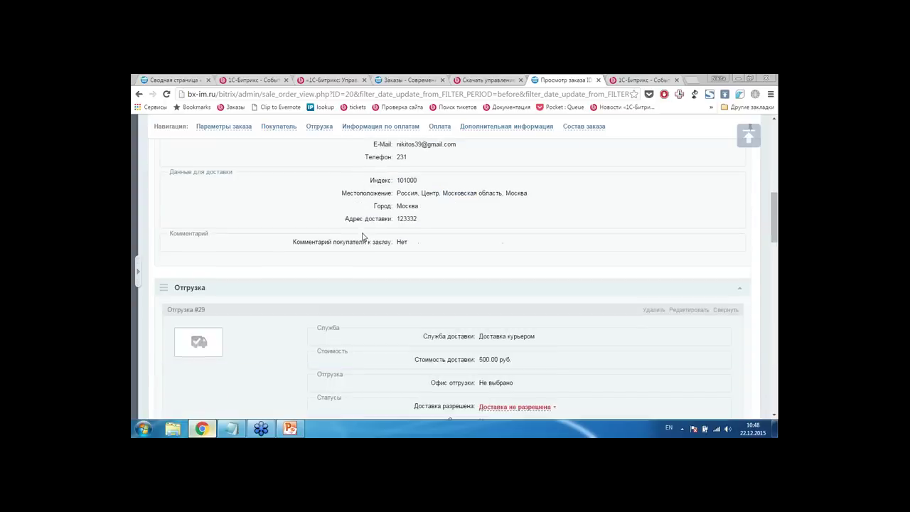
{"action": "scroll", "coordinate": [403, 202], "scroll_direction": "down", "scroll_amount": 3}
{"action": "scroll", "coordinate": [267, 246], "scroll_direction": "down", "scroll_amount": 1}
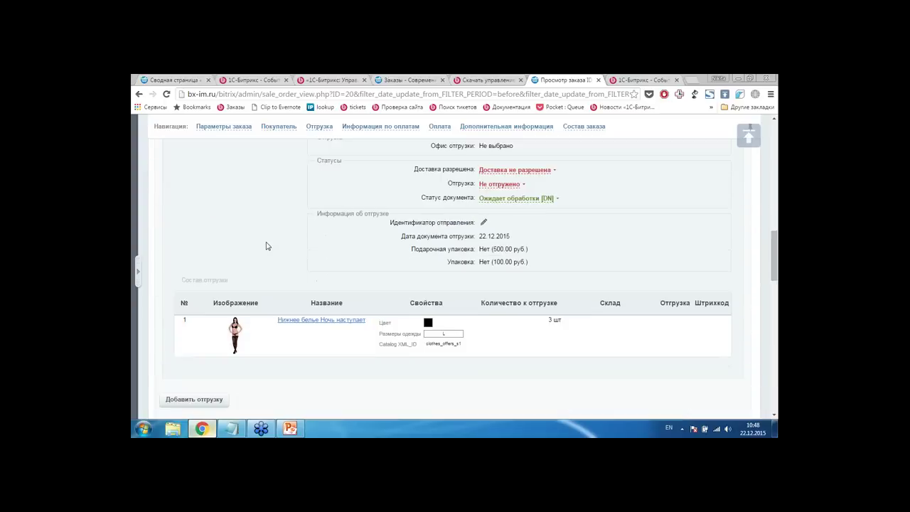
{"action": "scroll", "coordinate": [267, 246], "scroll_direction": "down", "scroll_amount": 1}
{"action": "scroll", "coordinate": [267, 246], "scroll_direction": "up", "scroll_amount": 1}
{"action": "scroll", "coordinate": [267, 246], "scroll_direction": "up", "scroll_amount": 1}
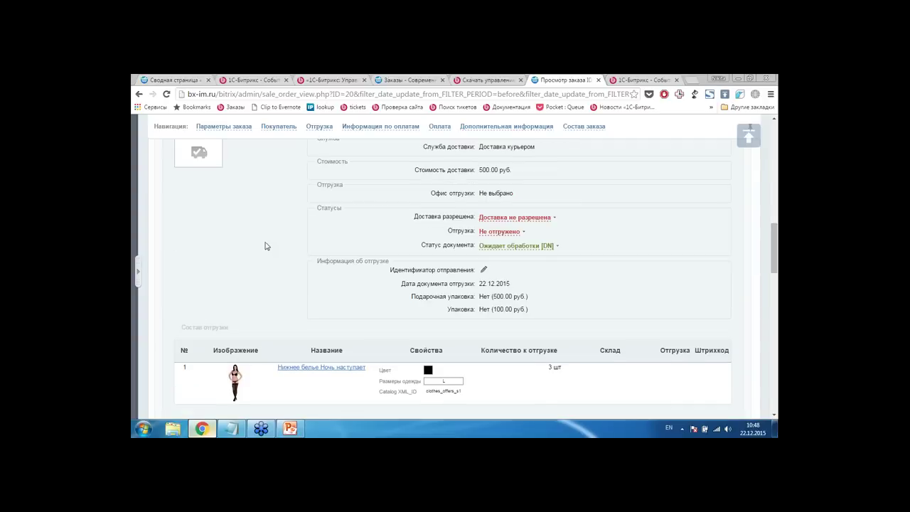
{"action": "scroll", "coordinate": [265, 246], "scroll_direction": "down", "scroll_amount": 2}
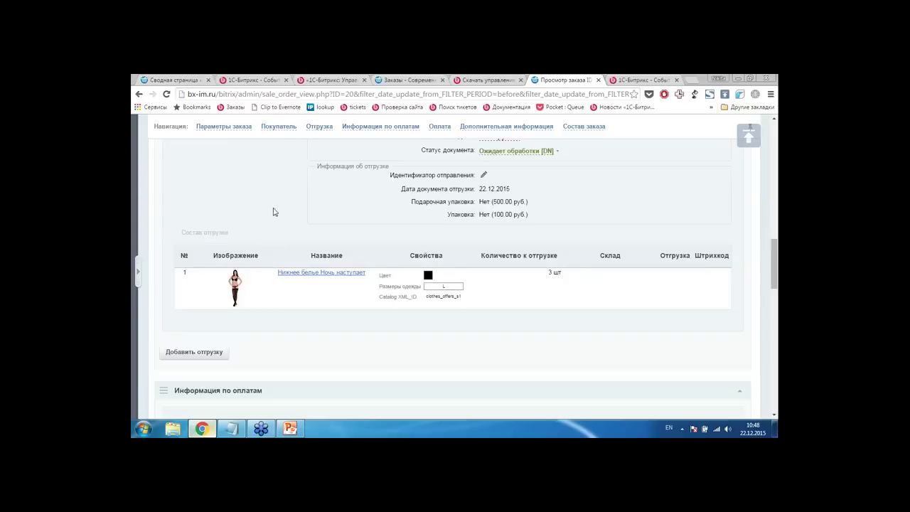
{"action": "scroll", "coordinate": [273, 244], "scroll_direction": "down", "scroll_amount": 3}
{"action": "scroll", "coordinate": [339, 223], "scroll_direction": "down", "scroll_amount": 2}
{"action": "scroll", "coordinate": [339, 223], "scroll_direction": "down", "scroll_amount": 3}
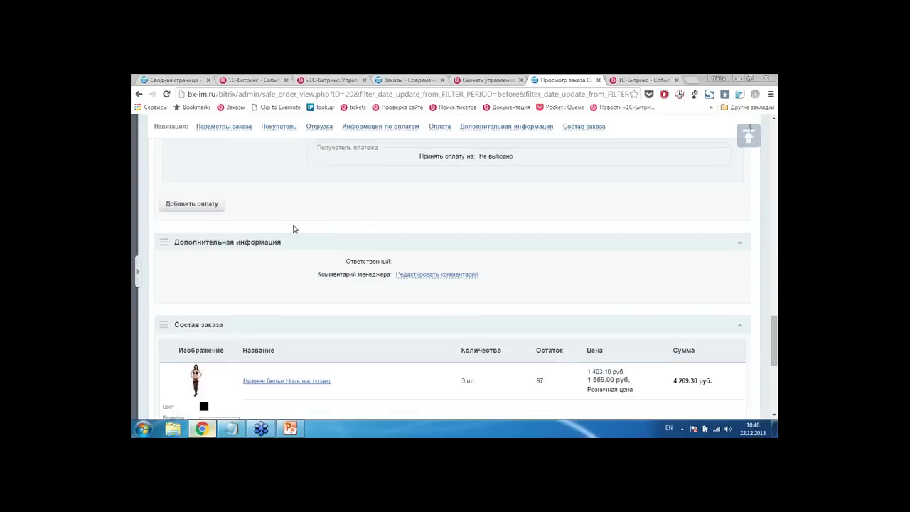
{"action": "scroll", "coordinate": [363, 217], "scroll_direction": "down", "scroll_amount": 4}
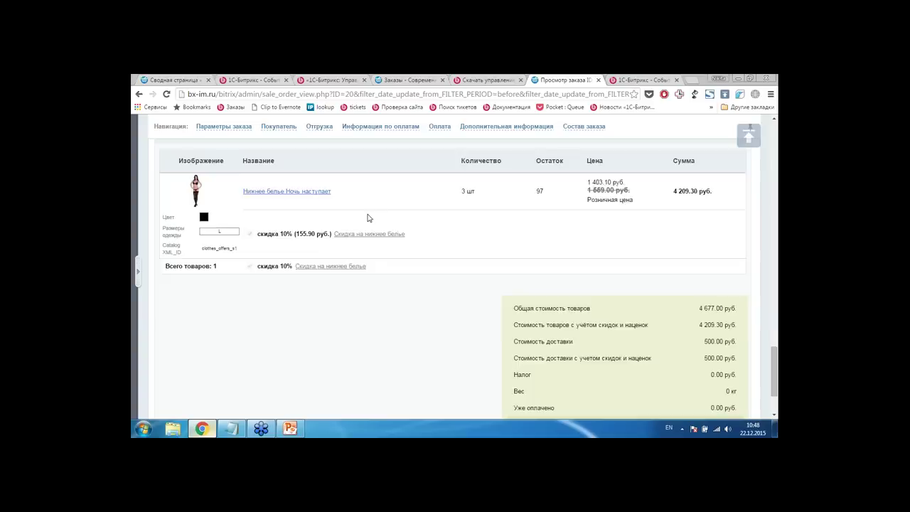
{"action": "scroll", "coordinate": [370, 224], "scroll_direction": "up", "scroll_amount": 1}
{"action": "scroll", "coordinate": [349, 230], "scroll_direction": "down", "scroll_amount": 1}
Step: Check the 10% lingerie discount and 4 709.30 руб. total in the order contents
{"action": "left_click", "coordinate": [596, 131]}
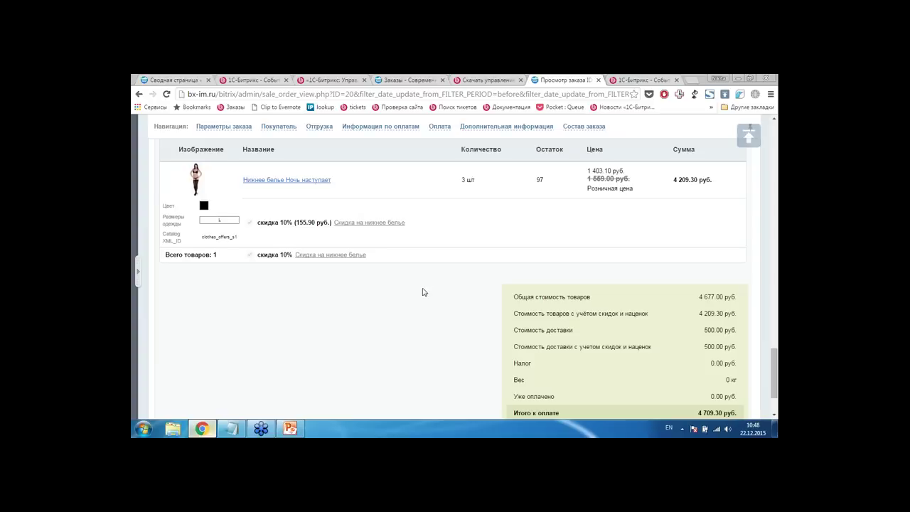
{"action": "scroll", "coordinate": [422, 291], "scroll_direction": "down", "scroll_amount": 2}
{"action": "scroll", "coordinate": [422, 292], "scroll_direction": "up", "scroll_amount": 1}
{"action": "scroll", "coordinate": [422, 291], "scroll_direction": "down", "scroll_amount": 1}
{"action": "scroll", "coordinate": [422, 291], "scroll_direction": "up", "scroll_amount": 2}
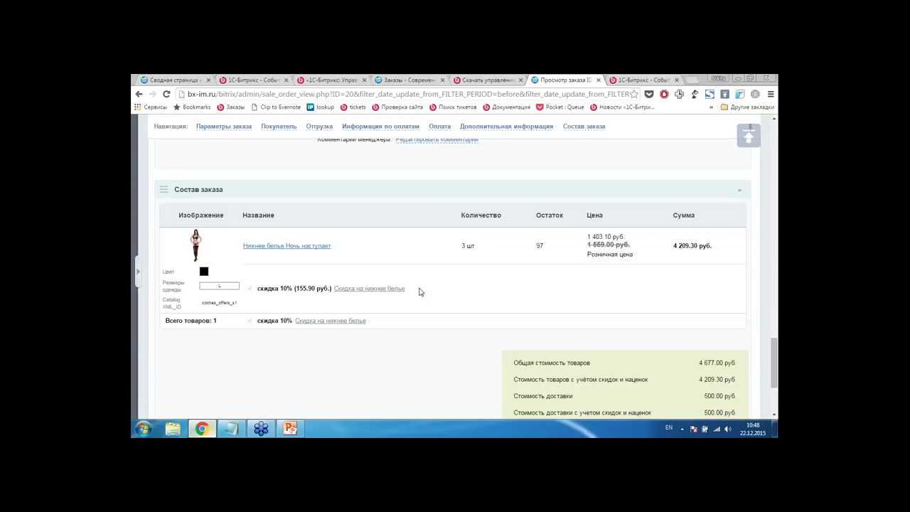
{"action": "scroll", "coordinate": [422, 292], "scroll_direction": "up", "scroll_amount": 10}
{"action": "scroll", "coordinate": [415, 296], "scroll_direction": "up", "scroll_amount": 10}
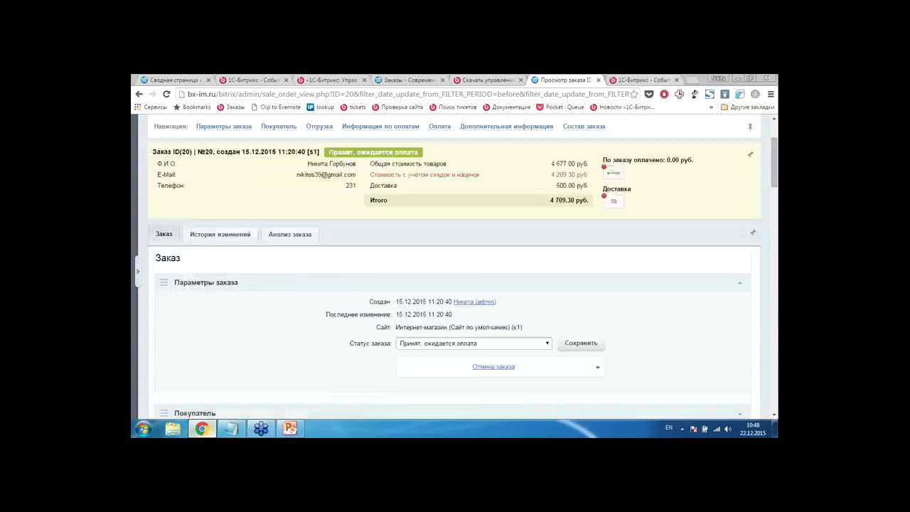
Step: Expand the admin menu, then preview and close order №20's Бланк заказа
{"action": "left_click", "coordinate": [138, 277]}
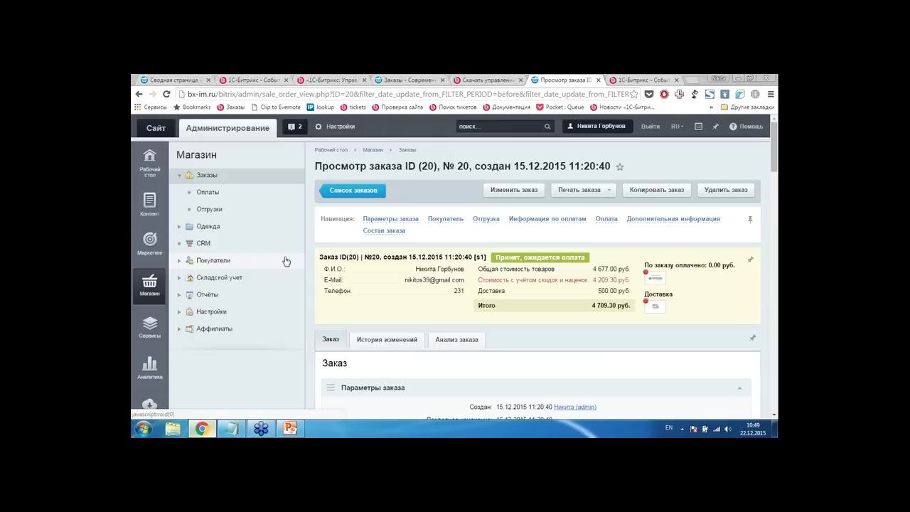
{"action": "left_click", "coordinate": [603, 195]}
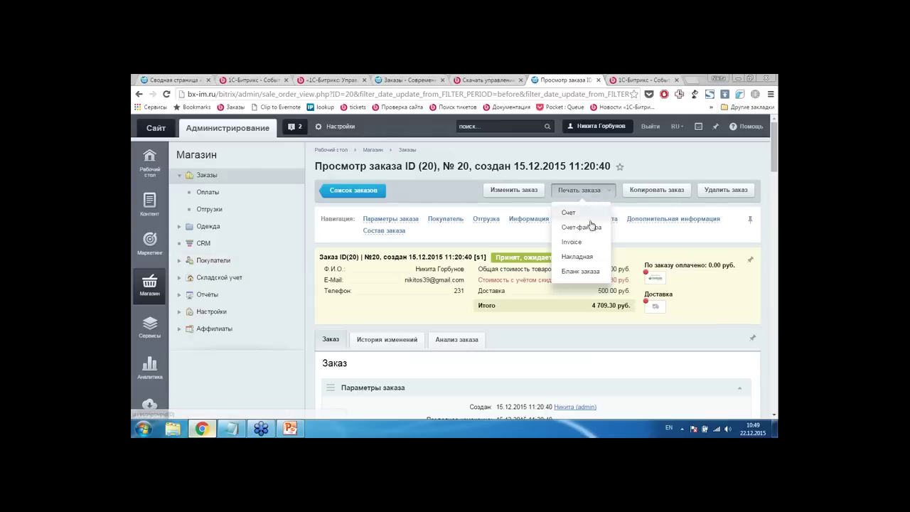
{"action": "left_click", "coordinate": [581, 273]}
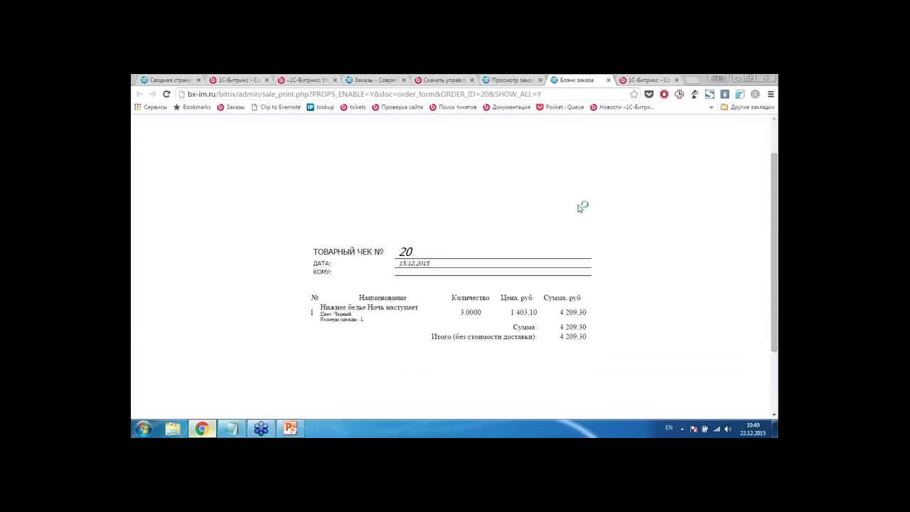
{"action": "left_click", "coordinate": [608, 80]}
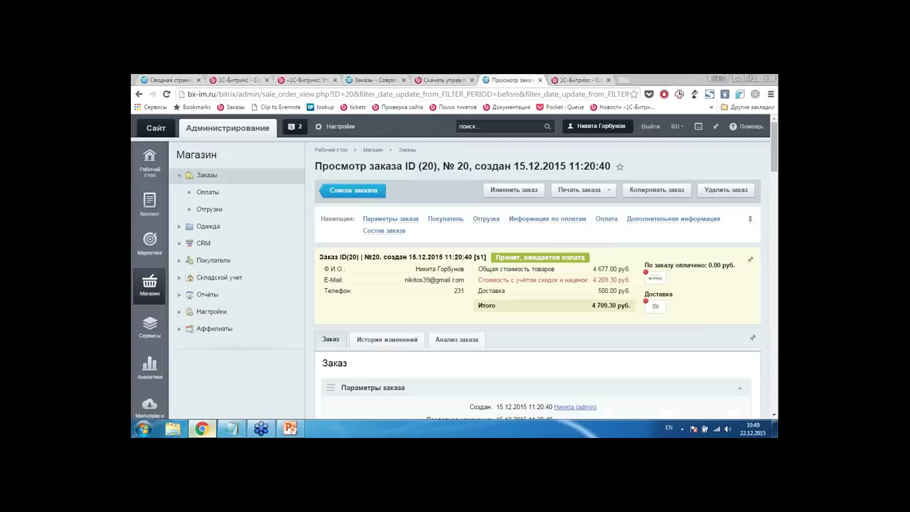
Step: Preview and close the Накладная waybill for order №20
{"action": "left_click", "coordinate": [579, 190]}
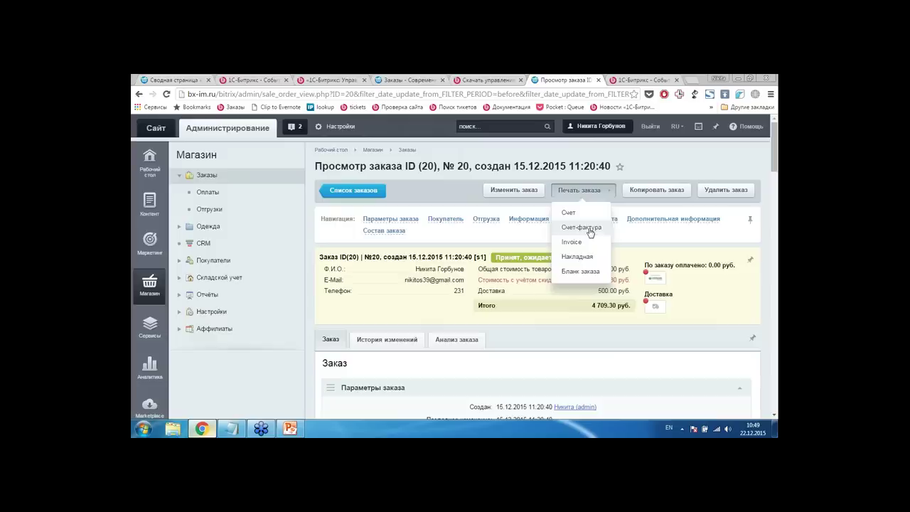
{"action": "left_click", "coordinate": [577, 256]}
{"action": "scroll", "coordinate": [566, 200], "scroll_direction": "down", "scroll_amount": 3}
{"action": "scroll", "coordinate": [567, 199], "scroll_direction": "up", "scroll_amount": 3}
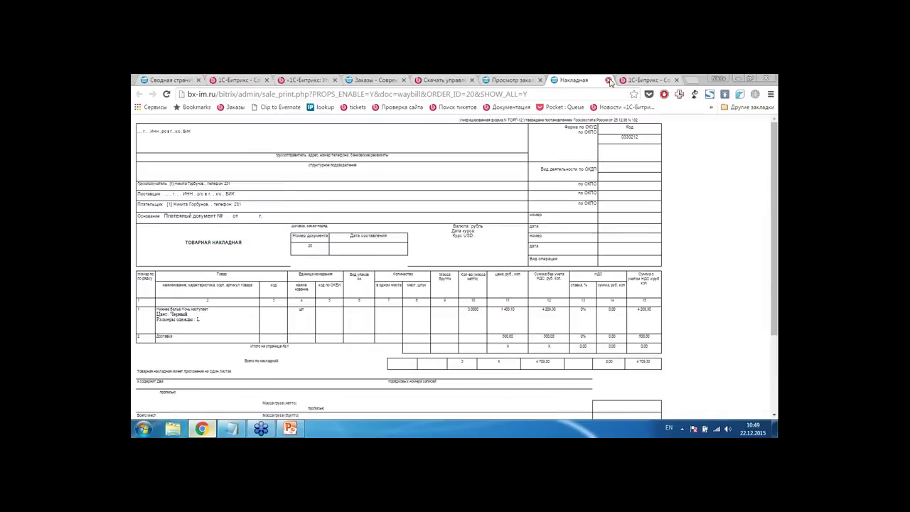
{"action": "left_click", "coordinate": [608, 80]}
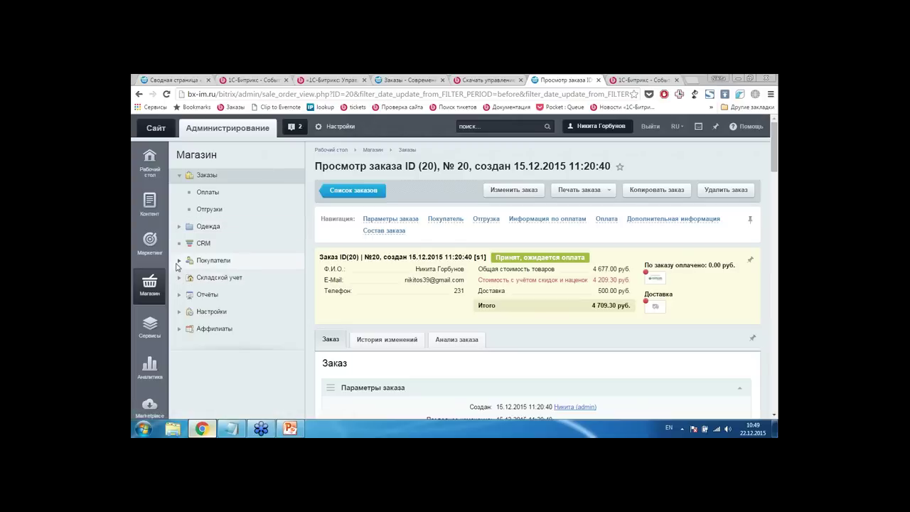
Step: Expand Покупатели and review the Список покупателей
{"action": "left_click", "coordinate": [178, 262]}
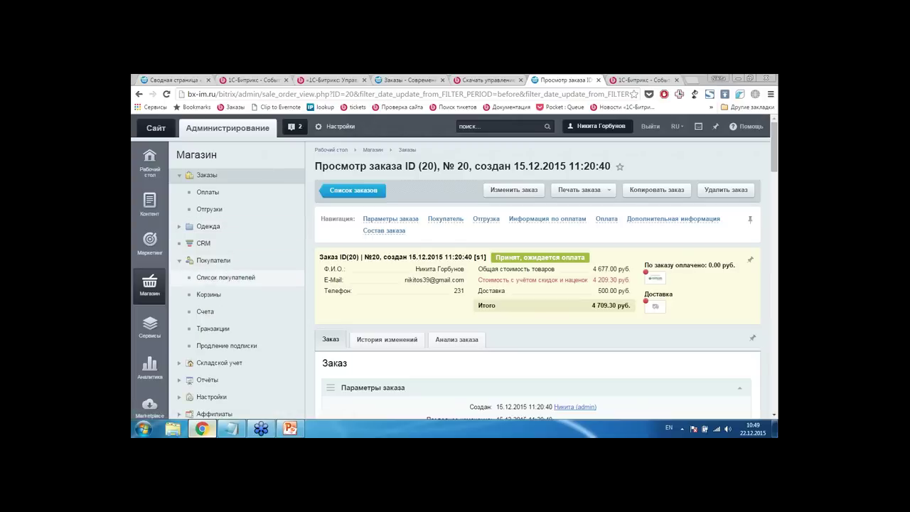
{"action": "left_click", "coordinate": [221, 278]}
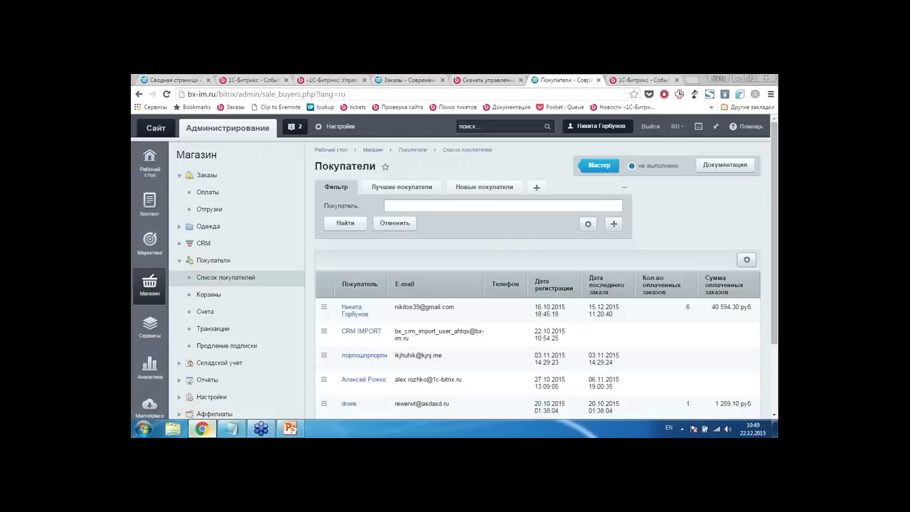
{"action": "scroll", "coordinate": [700, 244], "scroll_direction": "down", "scroll_amount": 3}
{"action": "scroll", "coordinate": [700, 244], "scroll_direction": "up", "scroll_amount": 5}
{"action": "scroll", "coordinate": [568, 256], "scroll_direction": "down", "scroll_amount": 1}
{"action": "scroll", "coordinate": [487, 260], "scroll_direction": "up", "scroll_amount": 1}
Step: Review the abandoned baskets list (Корзины)
{"action": "left_click", "coordinate": [208, 295]}
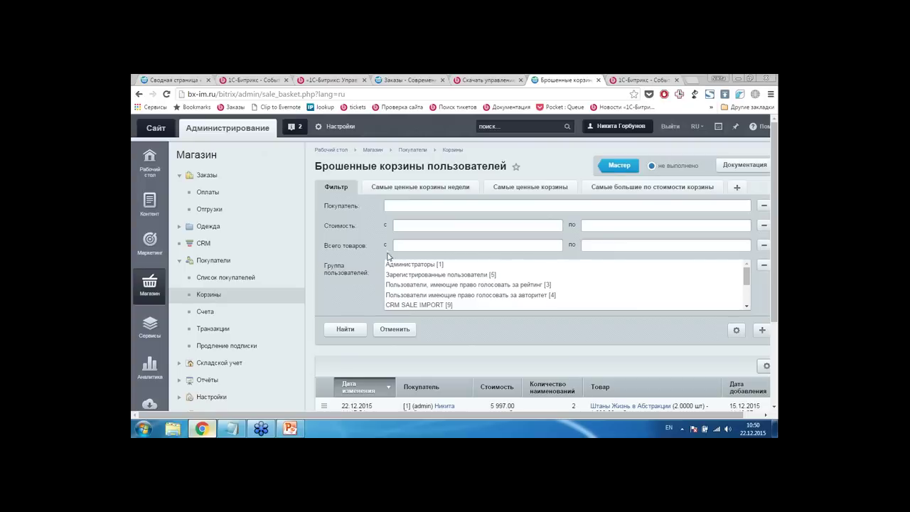
{"action": "scroll", "coordinate": [426, 249], "scroll_direction": "down", "scroll_amount": 1}
{"action": "scroll", "coordinate": [419, 228], "scroll_direction": "up", "scroll_amount": 1}
{"action": "scroll", "coordinate": [234, 270], "scroll_direction": "down", "scroll_amount": 1}
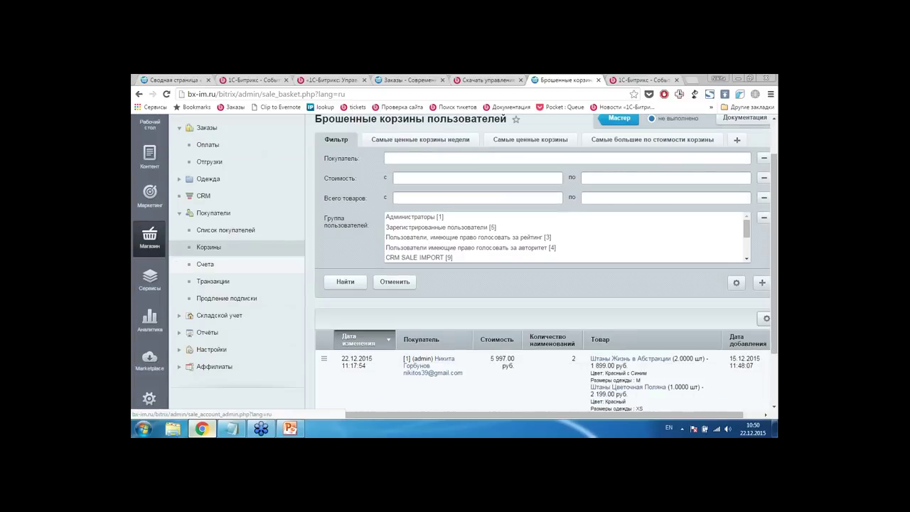
Step: Review the users' internal accounts (Счета), then go to the CRM integration page
{"action": "left_click", "coordinate": [205, 264]}
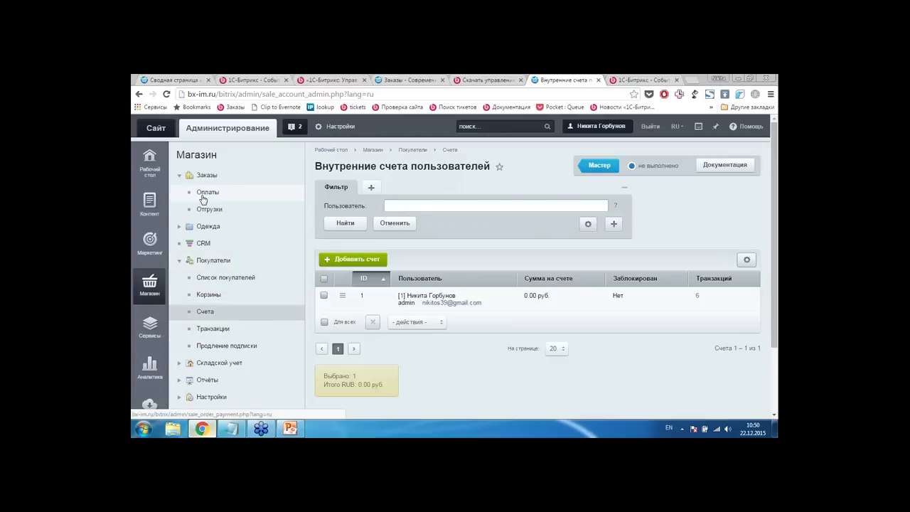
{"action": "scroll", "coordinate": [205, 249], "scroll_direction": "down", "scroll_amount": 2}
{"action": "scroll", "coordinate": [219, 260], "scroll_direction": "up", "scroll_amount": 2}
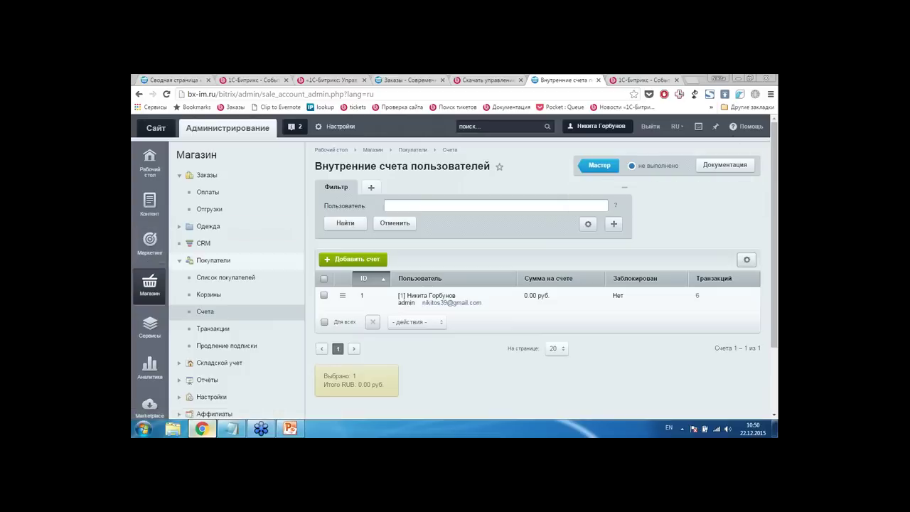
{"action": "left_click", "coordinate": [197, 243]}
Step: Review the Bitrix24 CRM integration, expand Складской учет, and open the Маркетинг section
{"action": "scroll", "coordinate": [479, 244], "scroll_direction": "down", "scroll_amount": 2}
{"action": "scroll", "coordinate": [479, 244], "scroll_direction": "up", "scroll_amount": 2}
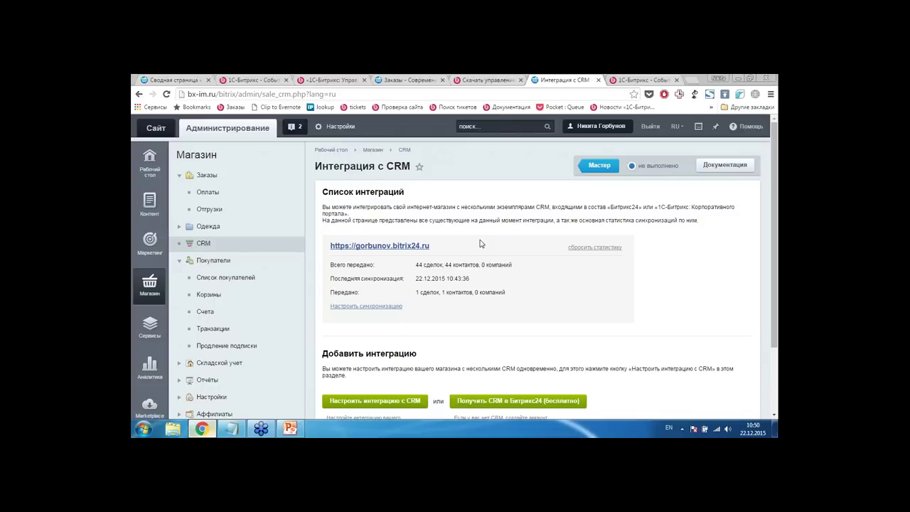
{"action": "scroll", "coordinate": [480, 244], "scroll_direction": "down", "scroll_amount": 3}
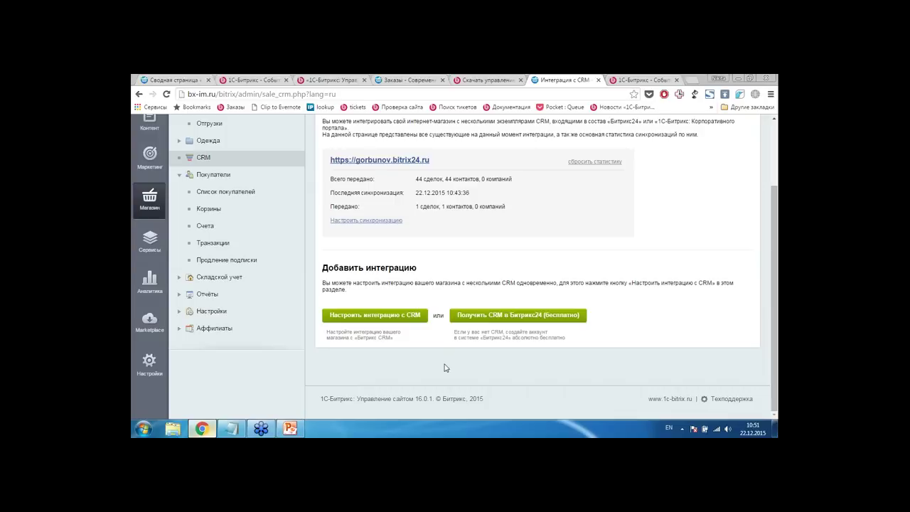
{"action": "scroll", "coordinate": [276, 317], "scroll_direction": "up", "scroll_amount": 1}
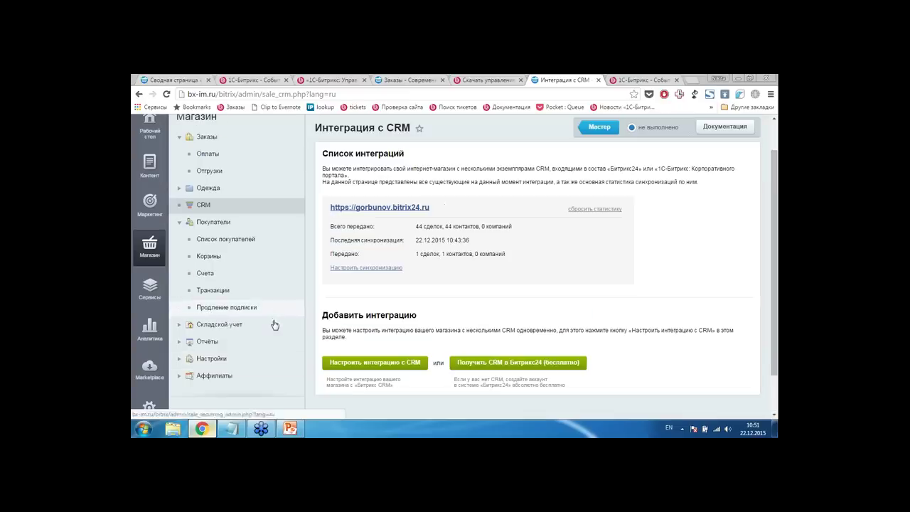
{"action": "left_click", "coordinate": [206, 325]}
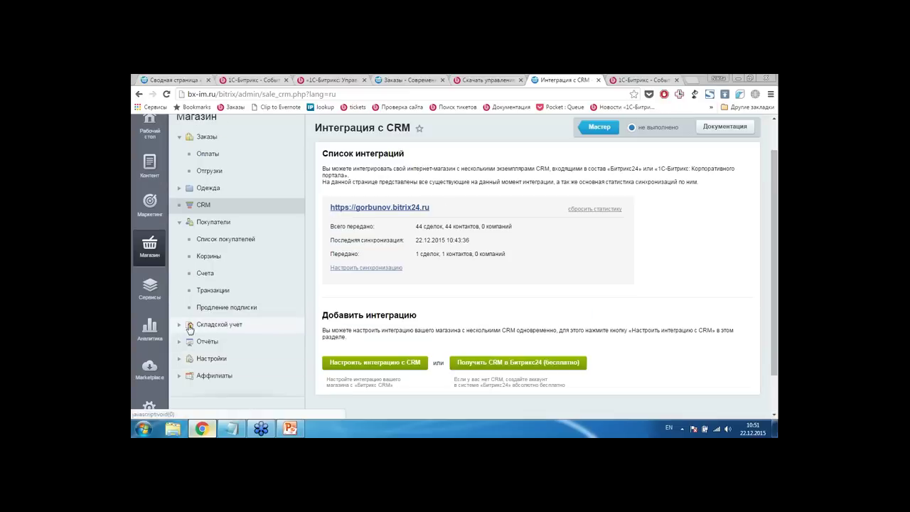
{"action": "scroll", "coordinate": [220, 338], "scroll_direction": "up", "scroll_amount": 1}
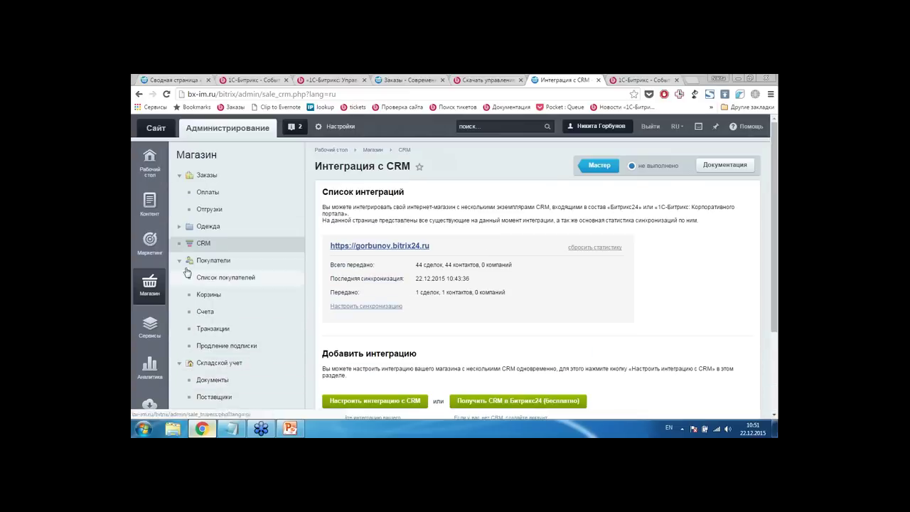
{"action": "left_click", "coordinate": [146, 249]}
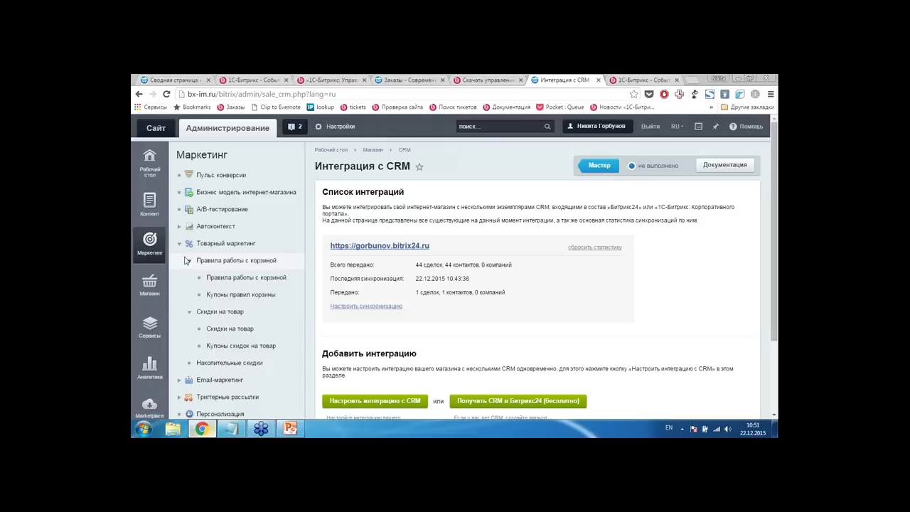
Step: Open the basket rules and then the product discounts list
{"action": "left_click", "coordinate": [219, 262]}
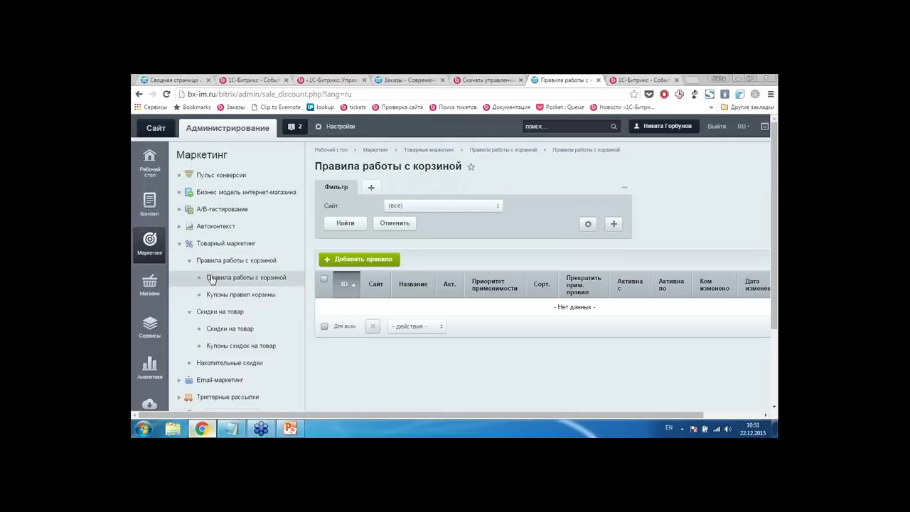
{"action": "left_click", "coordinate": [216, 312]}
{"action": "left_click", "coordinate": [215, 312]}
{"action": "left_click", "coordinate": [221, 328]}
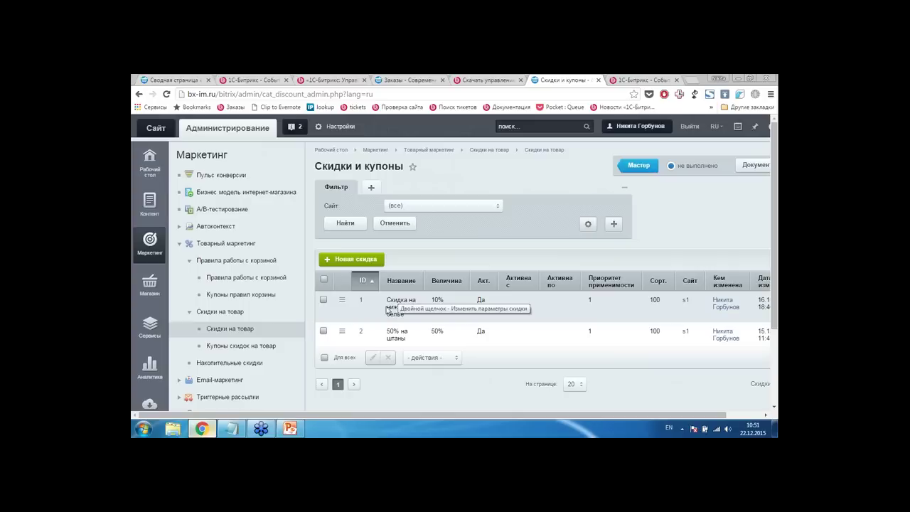
Step: Open Скидка на нижнее белье for editing and keep its percentage discount type
{"action": "left_click", "coordinate": [388, 307]}
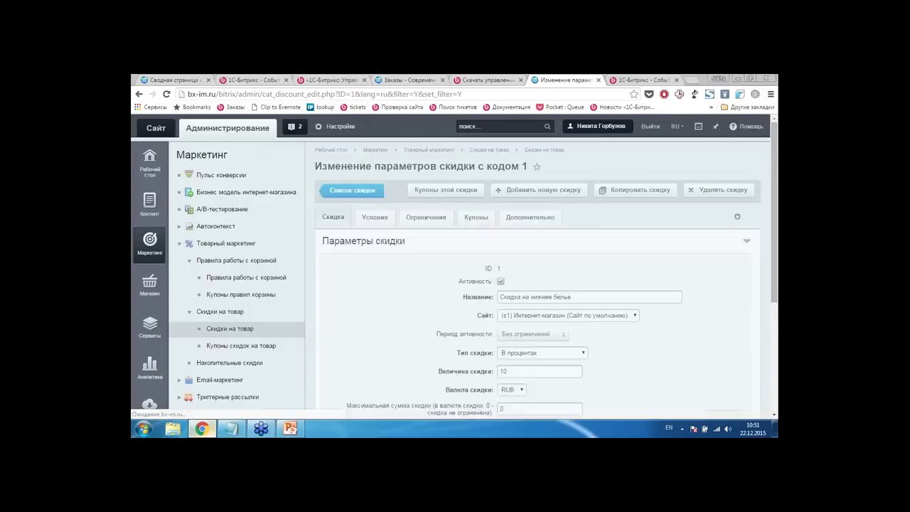
{"action": "scroll", "coordinate": [427, 275], "scroll_direction": "down", "scroll_amount": 3}
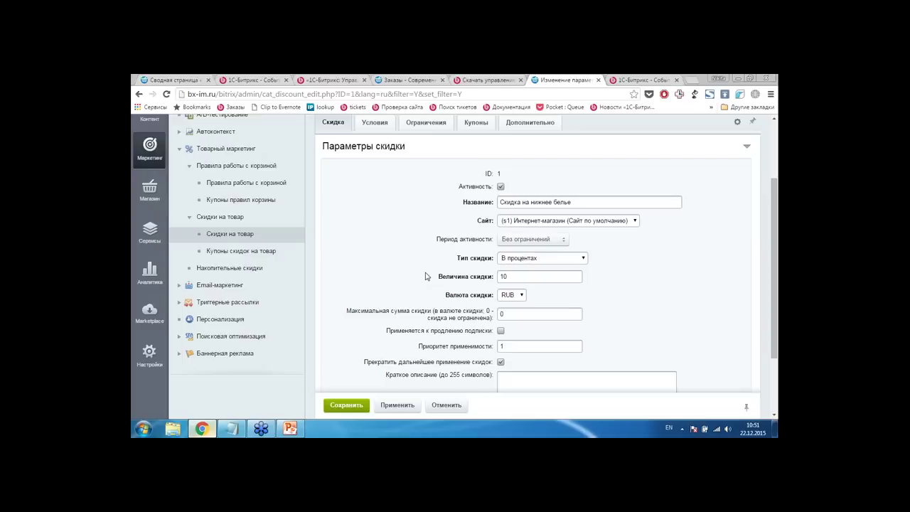
{"action": "left_click", "coordinate": [577, 199]}
{"action": "left_click", "coordinate": [547, 260]}
{"action": "left_click", "coordinate": [547, 260]}
{"action": "left_click", "coordinate": [547, 260]}
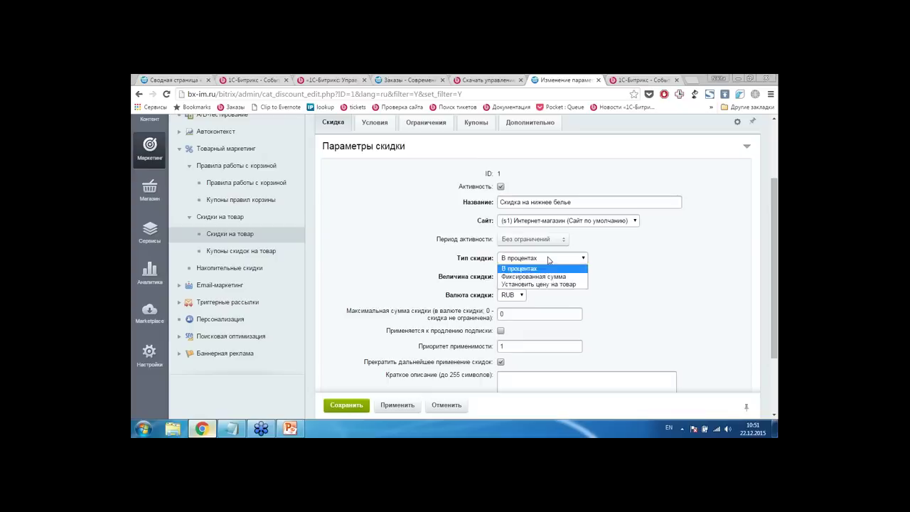
{"action": "left_click", "coordinate": [546, 267]}
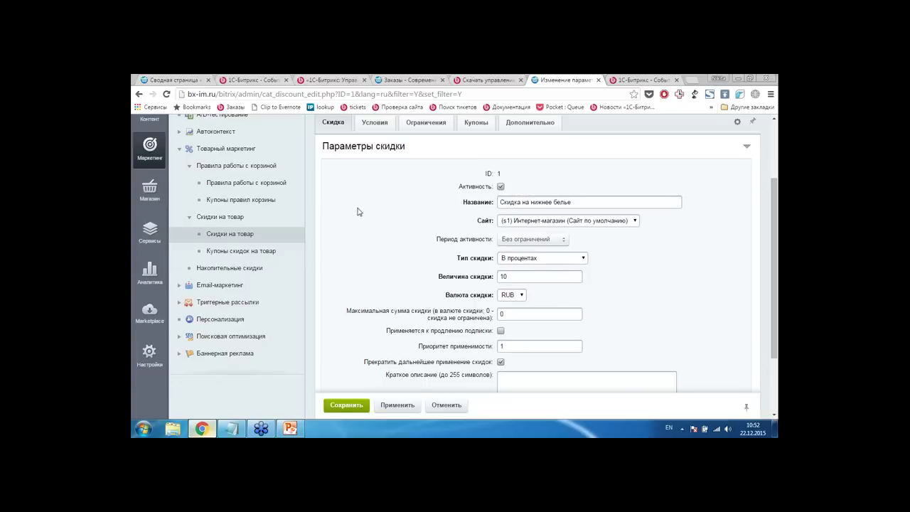
Step: Review the discount's conditions, restrictions and empty coupon list, then show the conversion summary
{"action": "left_click", "coordinate": [373, 128]}
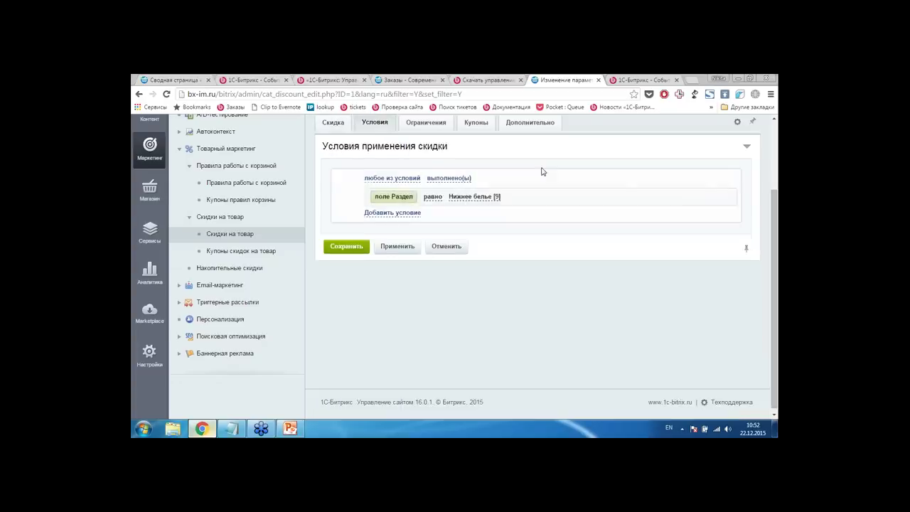
{"action": "scroll", "coordinate": [614, 265], "scroll_direction": "up", "scroll_amount": 1}
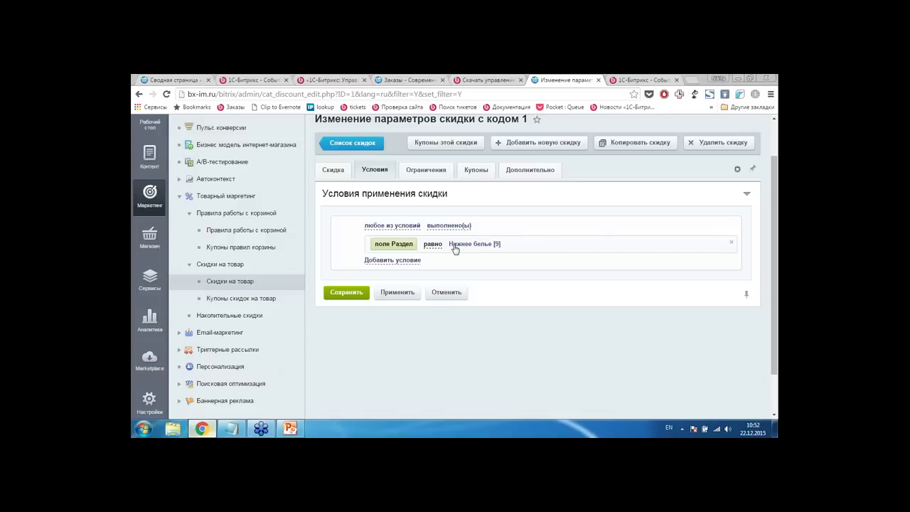
{"action": "left_click", "coordinate": [426, 170]}
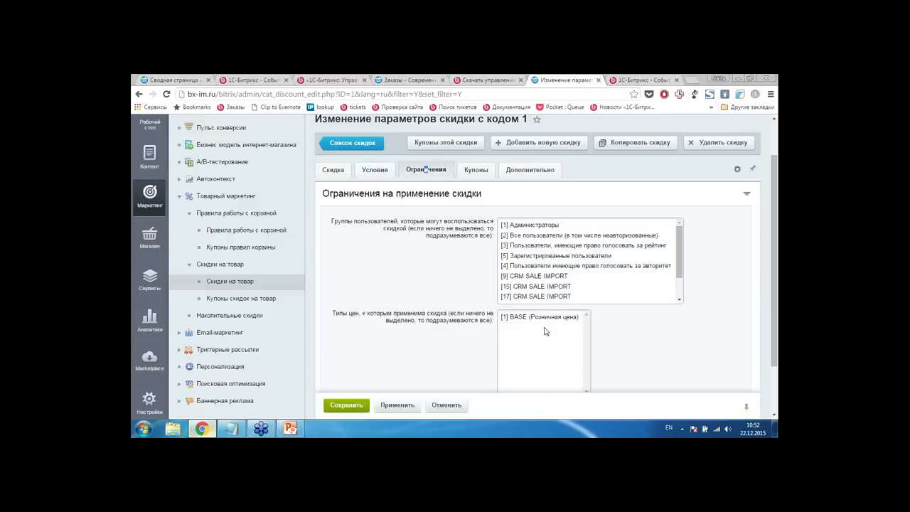
{"action": "left_click", "coordinate": [476, 169]}
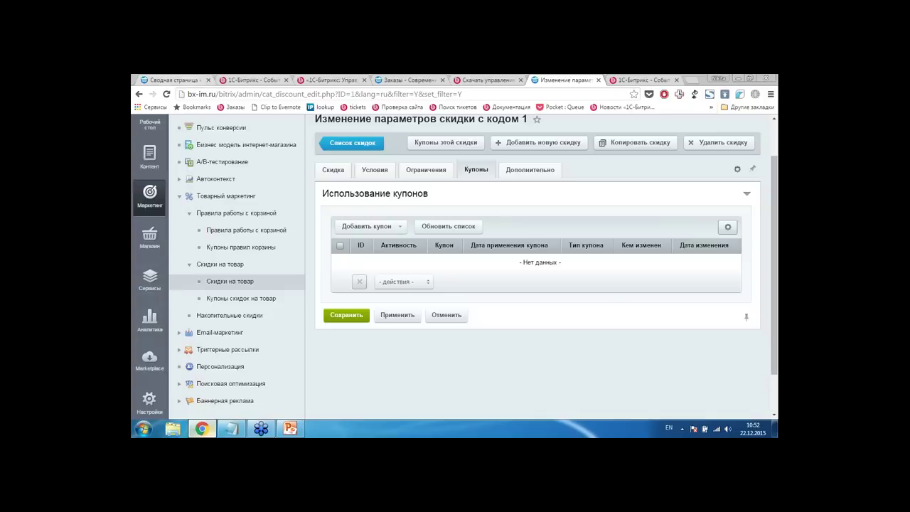
{"action": "left_click", "coordinate": [169, 80]}
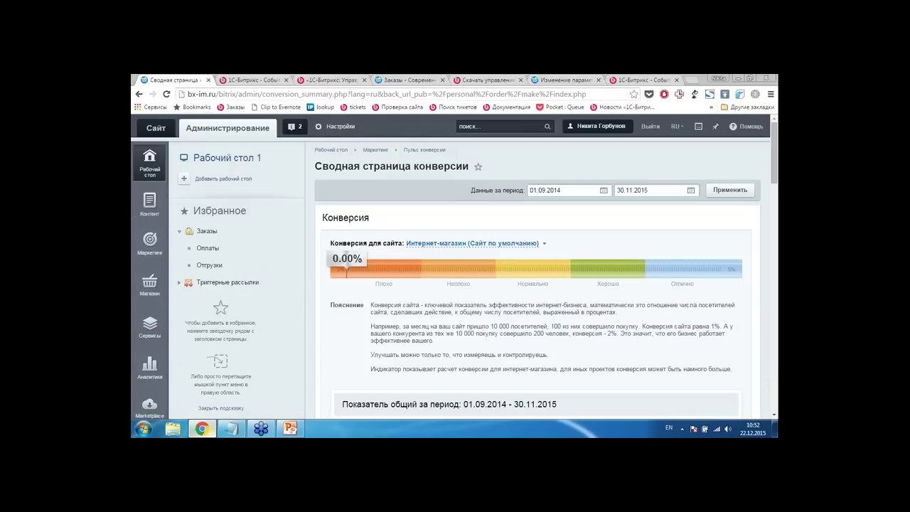
Step: On the storefront with edit mode off, view the Нижнее белье catalog's −10% prices
{"action": "left_click", "coordinate": [156, 128]}
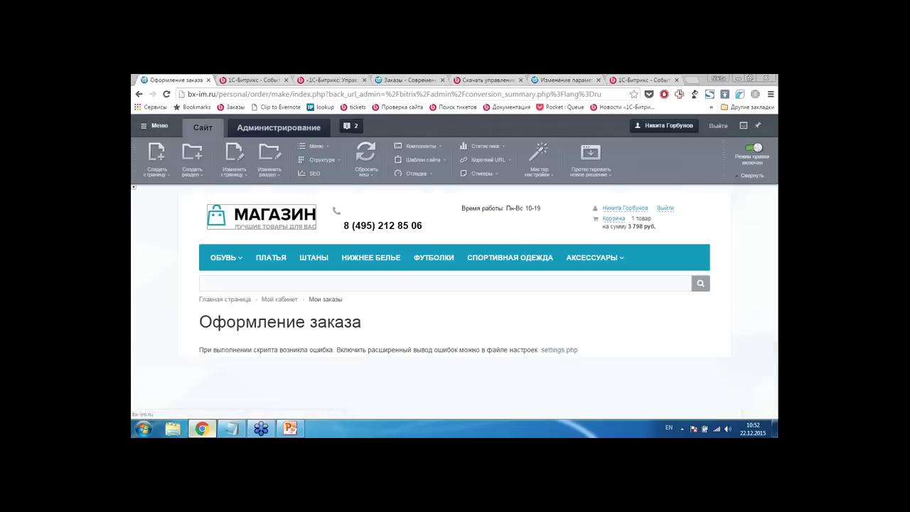
{"action": "left_click", "coordinate": [269, 226]}
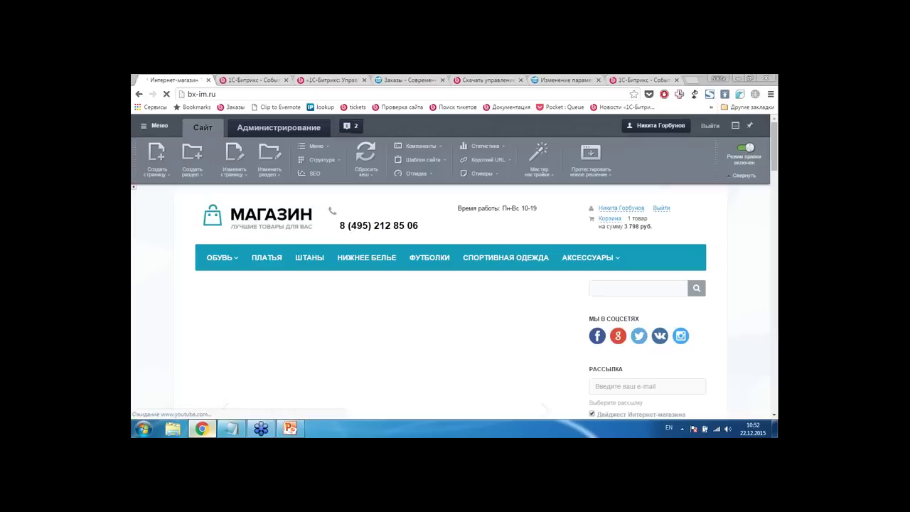
{"action": "left_click", "coordinate": [739, 149]}
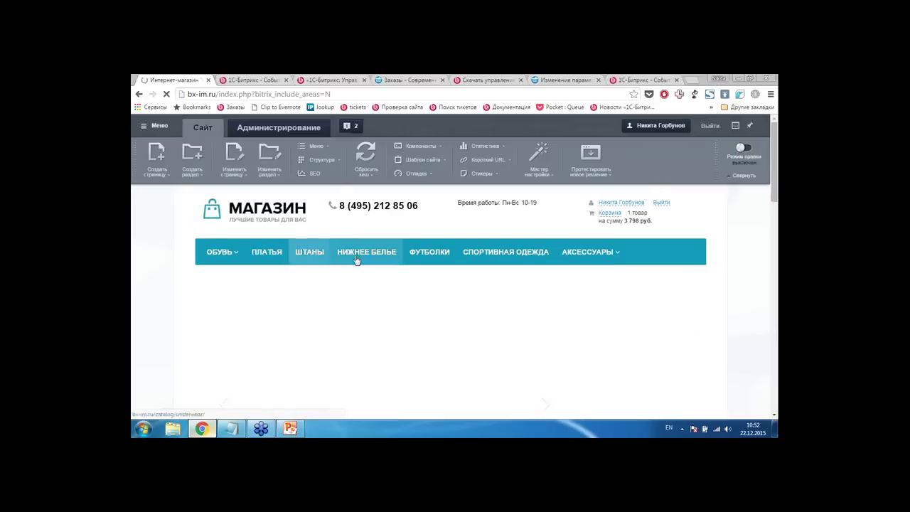
{"action": "left_click", "coordinate": [366, 251]}
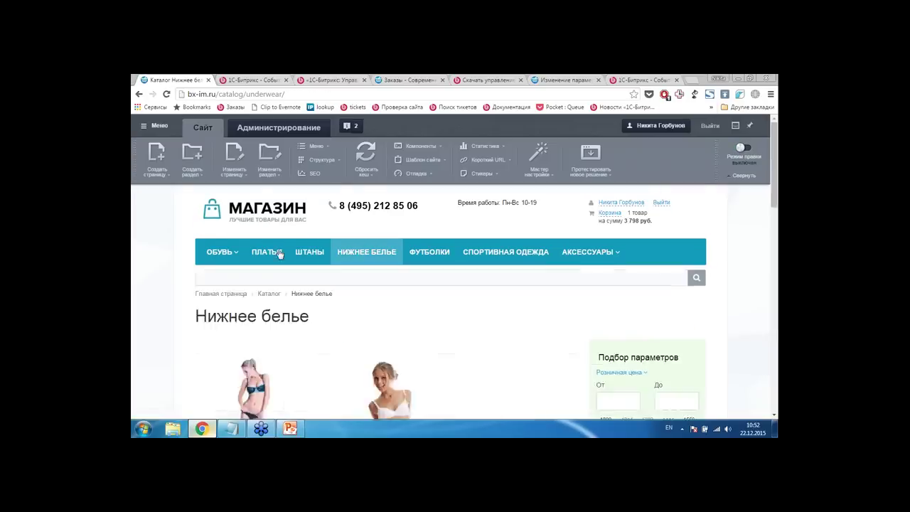
{"action": "scroll", "coordinate": [242, 243], "scroll_direction": "down", "scroll_amount": 5}
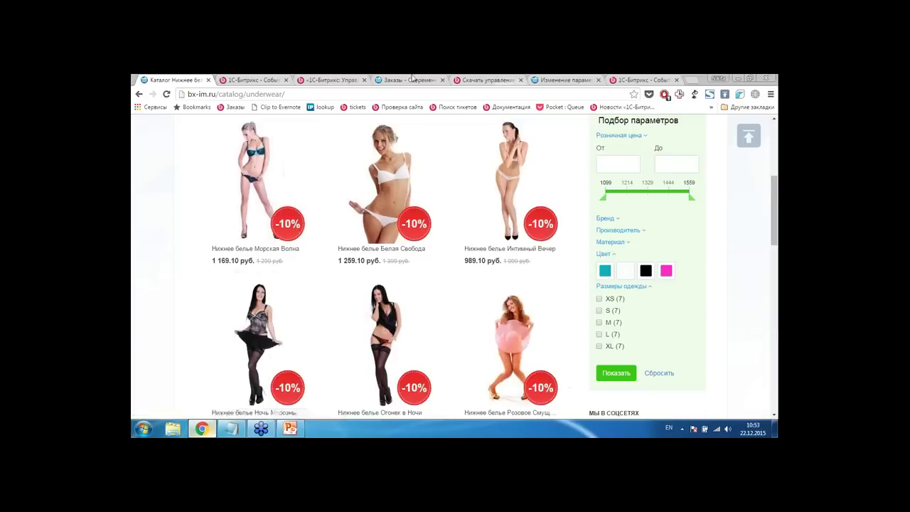
Step: Glance at the admin orders page, then return to the discount's coupon list
{"action": "left_click", "coordinate": [411, 79]}
{"action": "left_click", "coordinate": [483, 80]}
{"action": "left_click", "coordinate": [407, 80]}
{"action": "scroll", "coordinate": [533, 270], "scroll_direction": "down", "scroll_amount": 4}
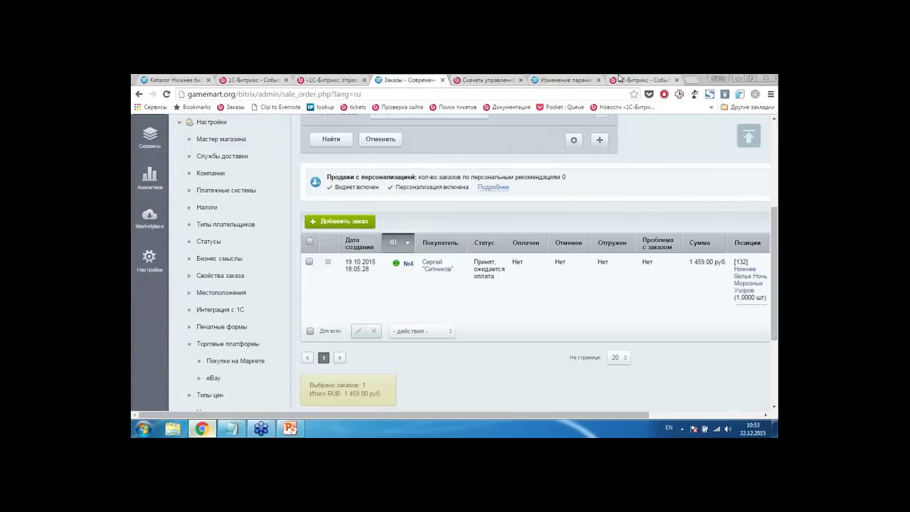
{"action": "left_click", "coordinate": [576, 79]}
Step: Add and save a single-order coupon with a generated code, then view the underwear catalog
{"action": "left_click", "coordinate": [388, 232]}
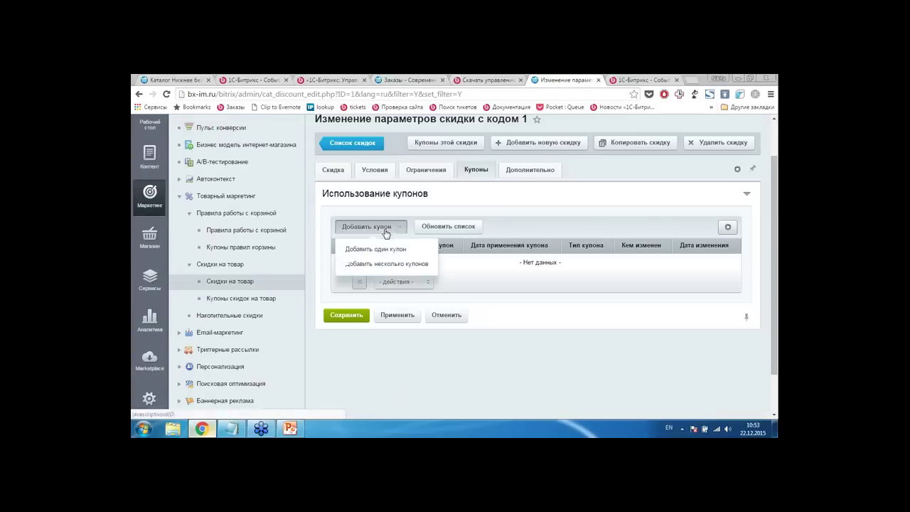
{"action": "left_click", "coordinate": [389, 249]}
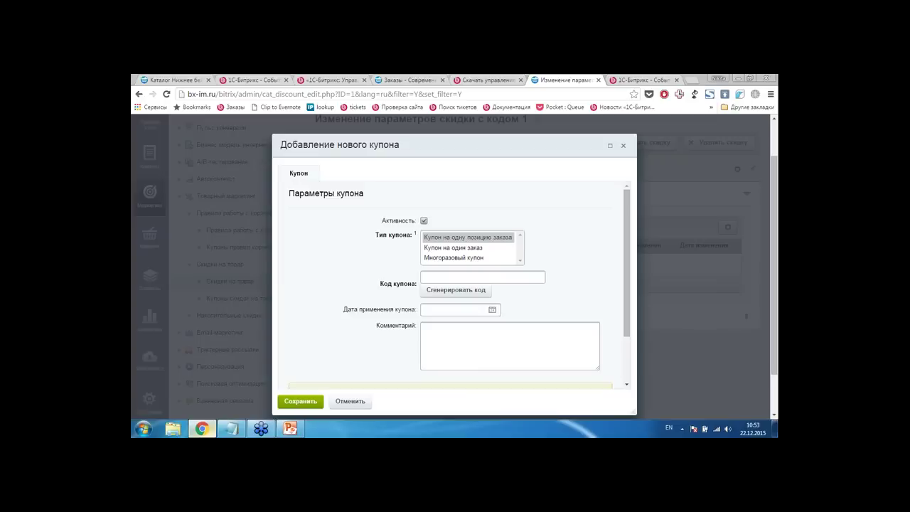
{"action": "left_click", "coordinate": [501, 239]}
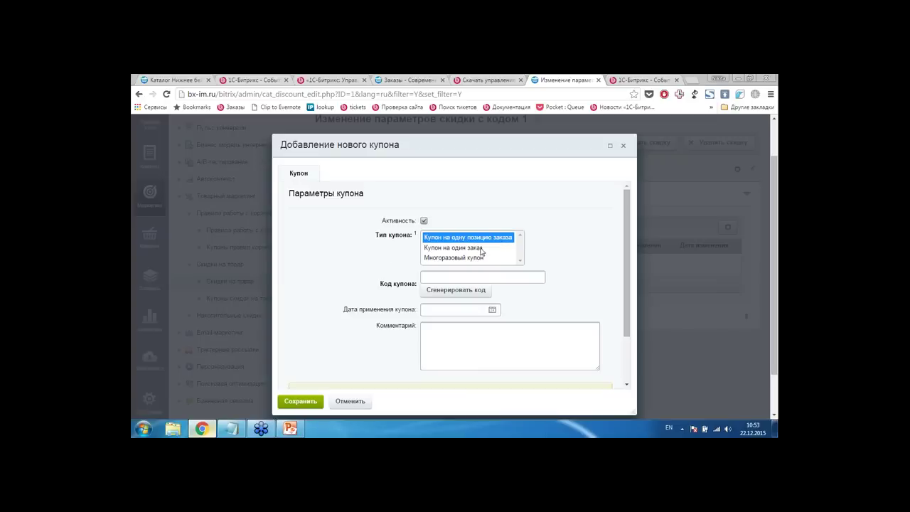
{"action": "left_click", "coordinate": [480, 247]}
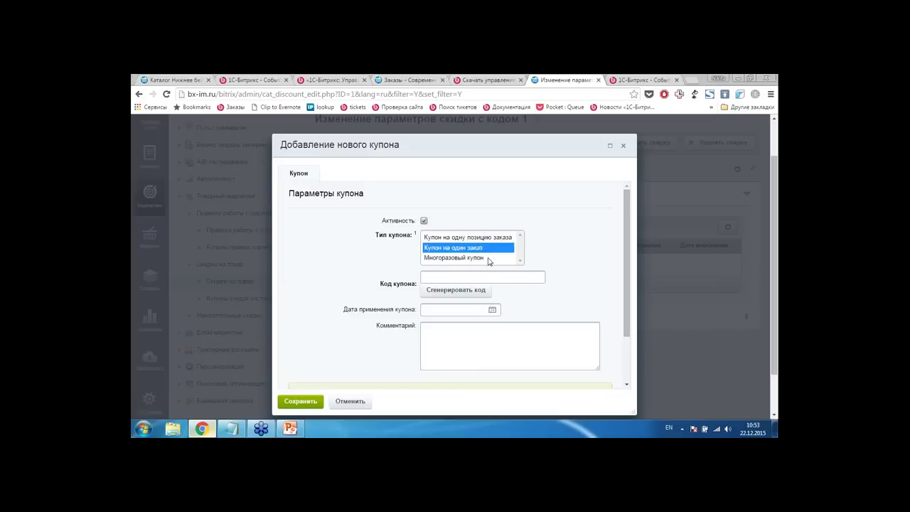
{"action": "left_click", "coordinate": [455, 289]}
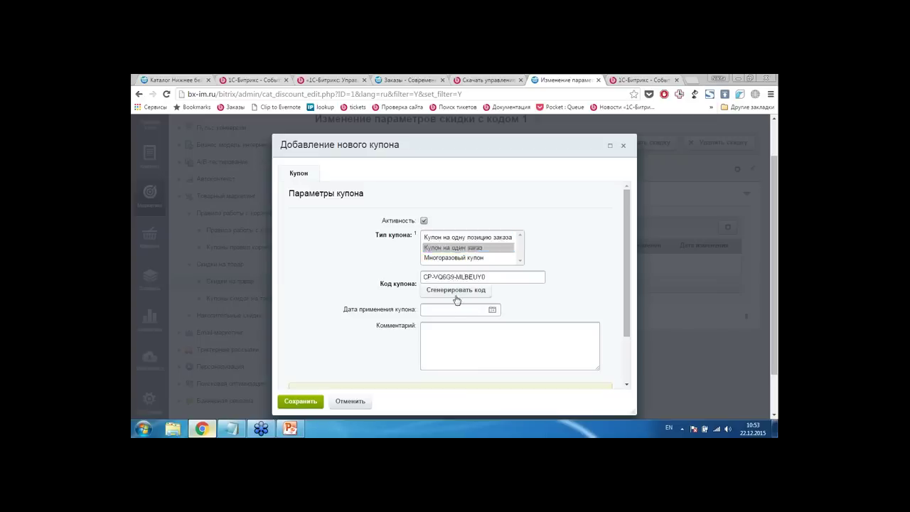
{"action": "left_click_drag", "start_coordinate": [486, 276], "coordinate": [337, 263]}
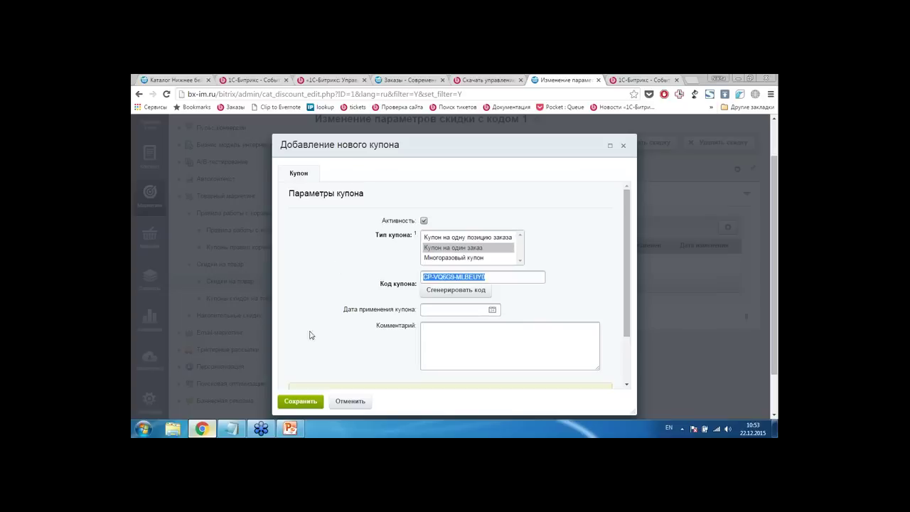
{"action": "left_click", "coordinate": [307, 406]}
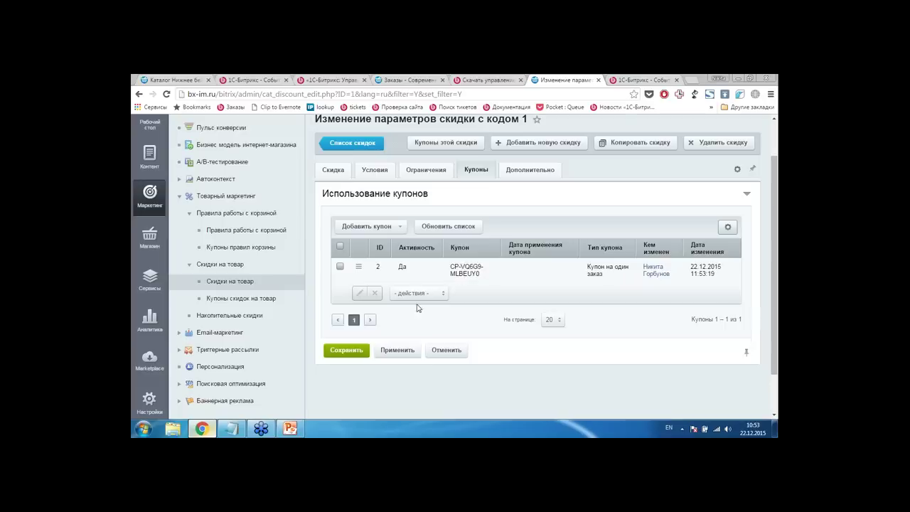
{"action": "key", "text": "ctrl+1"}
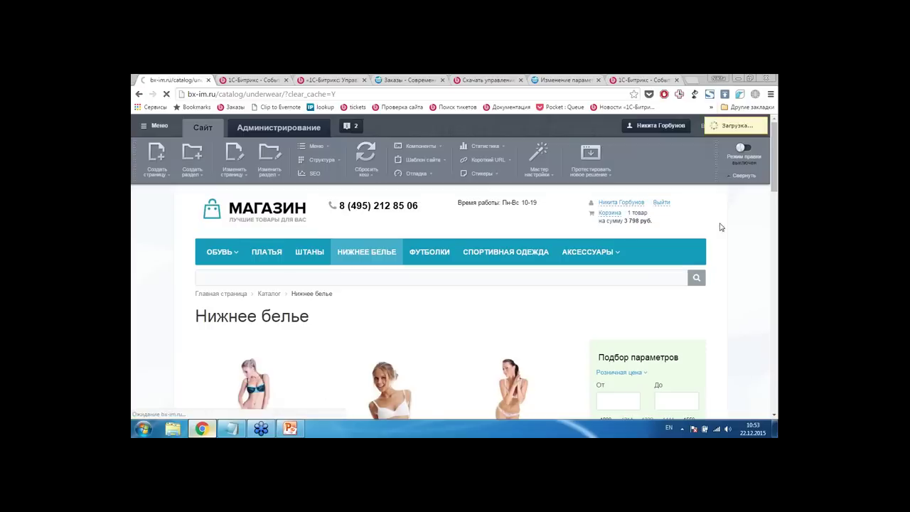
{"action": "scroll", "coordinate": [725, 233], "scroll_direction": "down", "scroll_amount": 3}
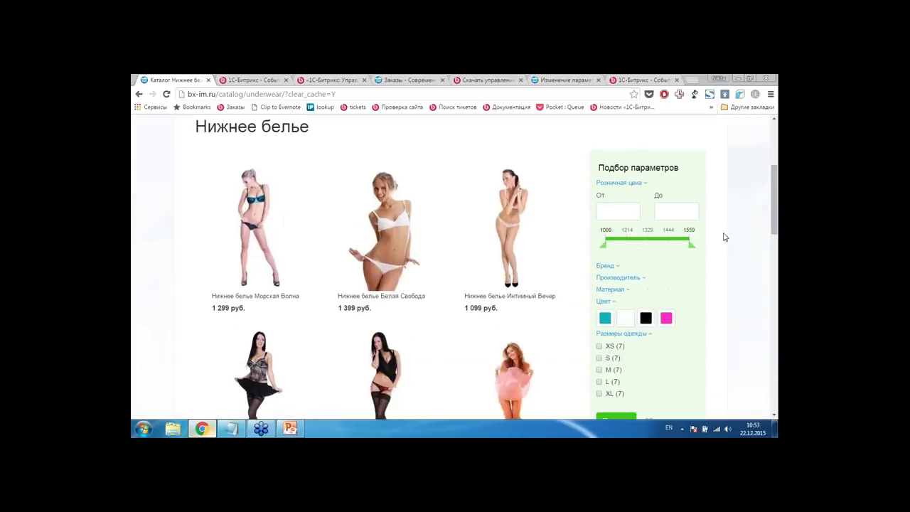
Step: Add the Белая Свобода underwear to the storefront cart
{"action": "left_click", "coordinate": [361, 250]}
{"action": "scroll", "coordinate": [339, 273], "scroll_direction": "down", "scroll_amount": 3}
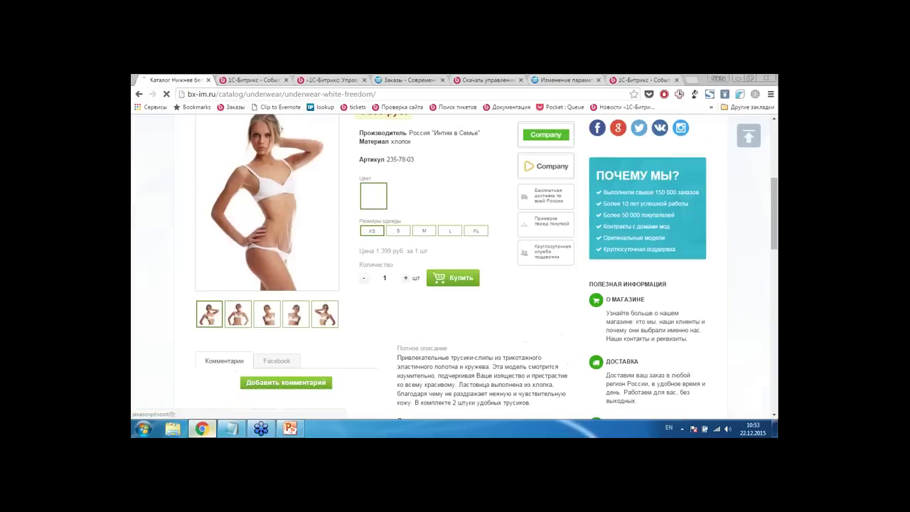
{"action": "scroll", "coordinate": [357, 270], "scroll_direction": "down", "scroll_amount": 1}
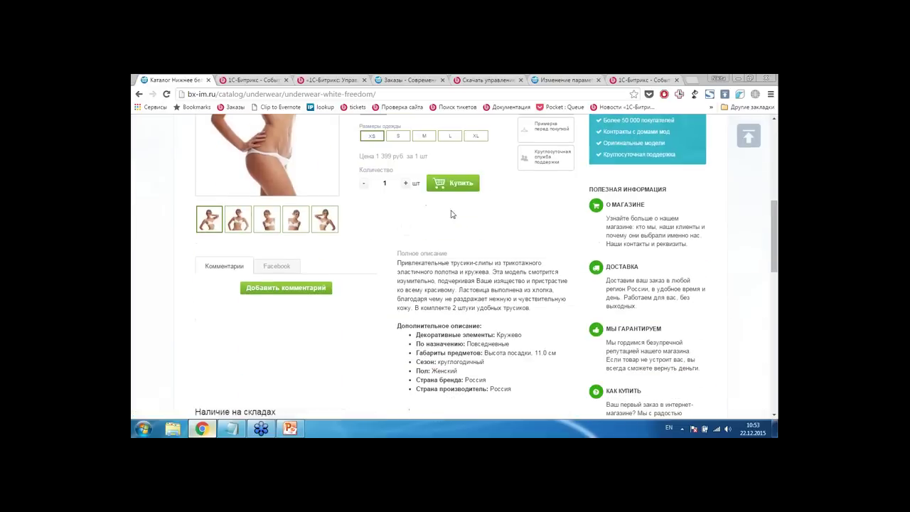
{"action": "left_click", "coordinate": [459, 184]}
Step: Paste and apply the coupon code in the cart's coupon field
{"action": "scroll", "coordinate": [487, 274], "scroll_direction": "down", "scroll_amount": 1}
{"action": "scroll", "coordinate": [476, 274], "scroll_direction": "down", "scroll_amount": 2}
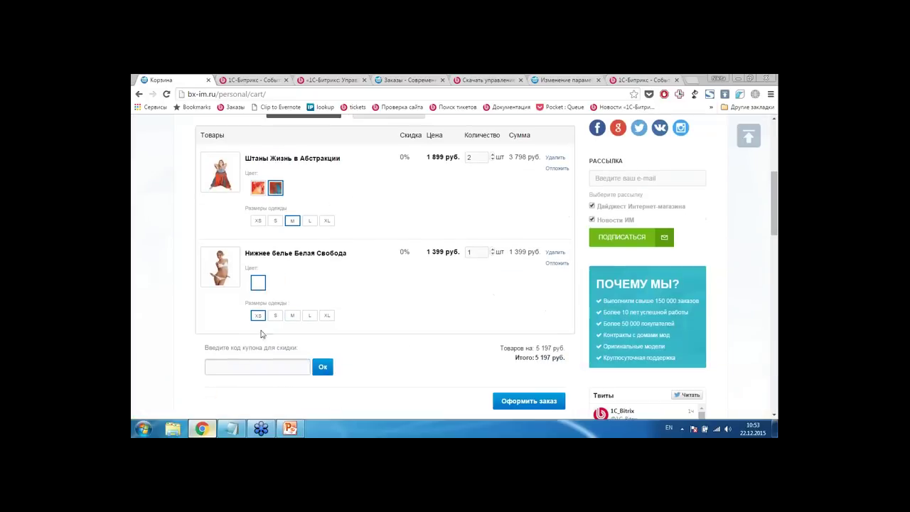
{"action": "left_click", "coordinate": [248, 360]}
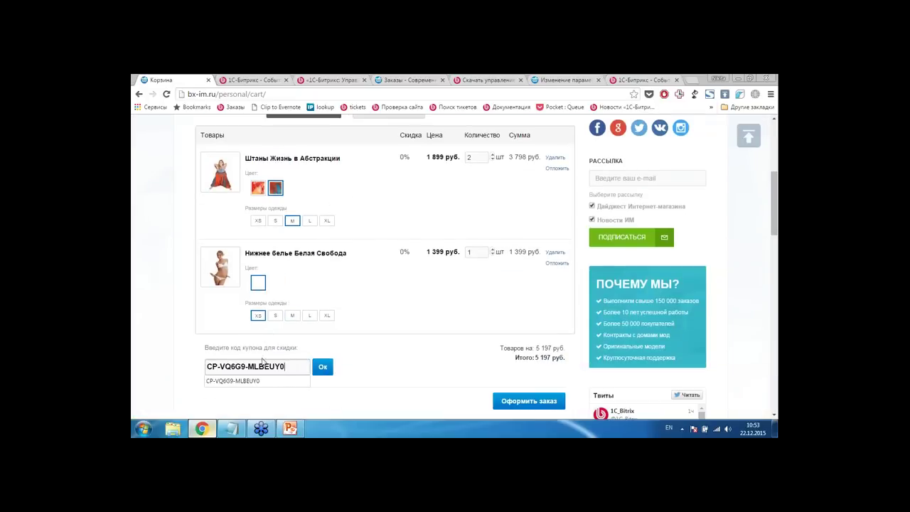
{"action": "left_click", "coordinate": [323, 367]}
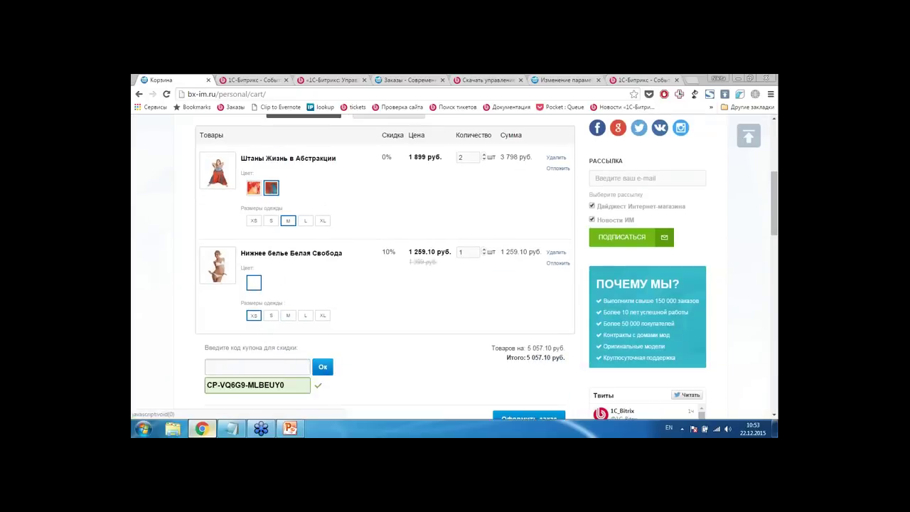
Step: Compare Белая Свобода's 10% discount with the first item's 0%, then return to the admin discount page
{"action": "left_click_drag", "start_coordinate": [384, 251], "coordinate": [395, 249]}
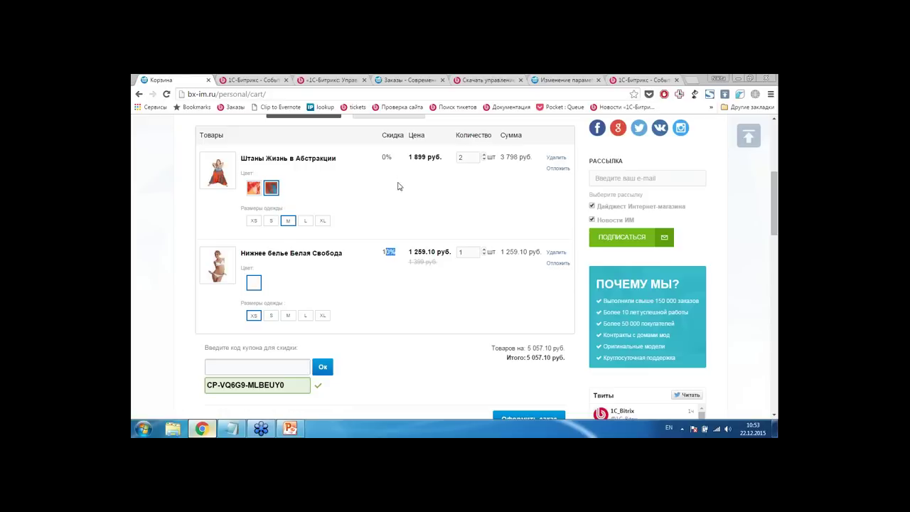
{"action": "left_click_drag", "start_coordinate": [398, 158], "coordinate": [379, 156]}
{"action": "left_click", "coordinate": [390, 154]}
{"action": "left_click", "coordinate": [565, 80]}
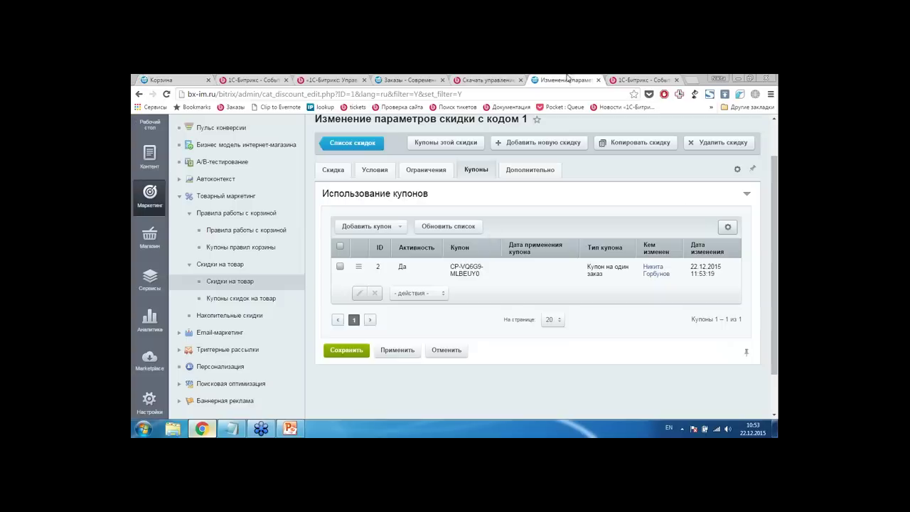
Step: Review discount 1's single condition, section equals Нижнее белье [9], without adding another, then return to PowerPoint
{"action": "left_click", "coordinate": [374, 169]}
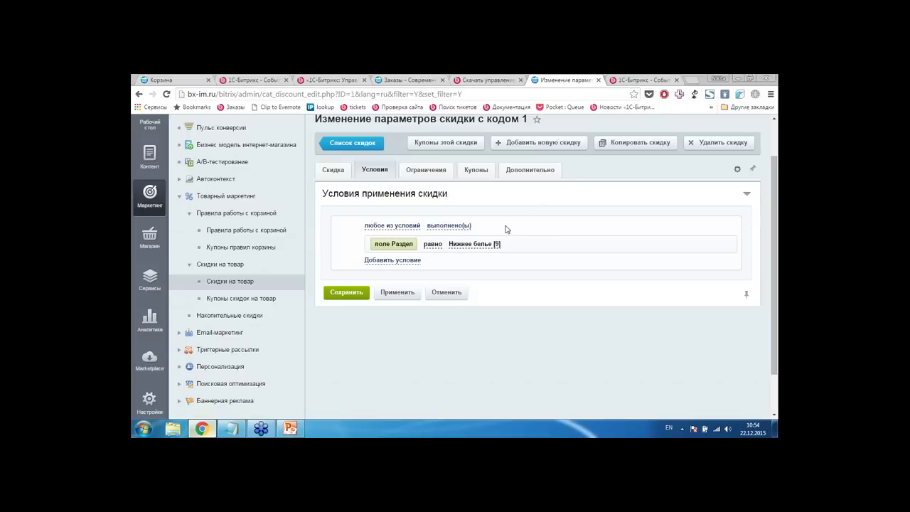
{"action": "left_click", "coordinate": [403, 260]}
{"action": "left_click", "coordinate": [402, 262]}
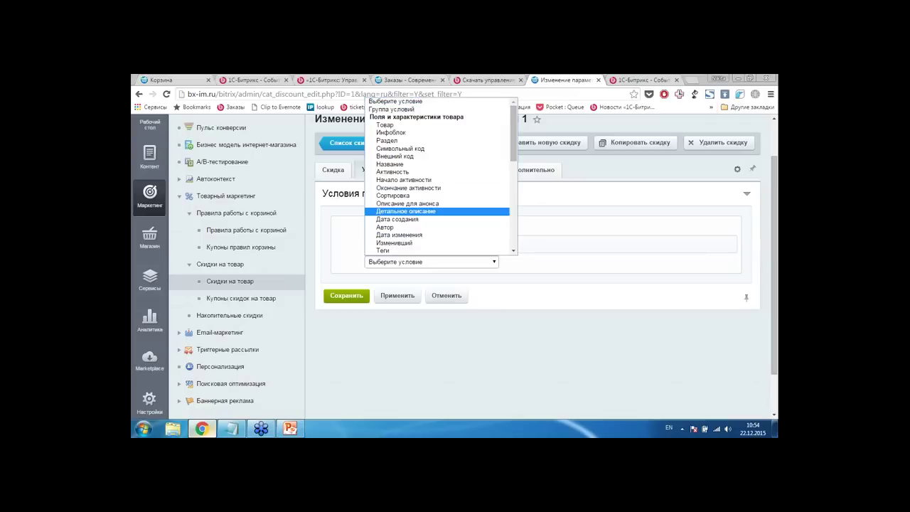
{"action": "left_click_drag", "start_coordinate": [513, 130], "coordinate": [513, 226]}
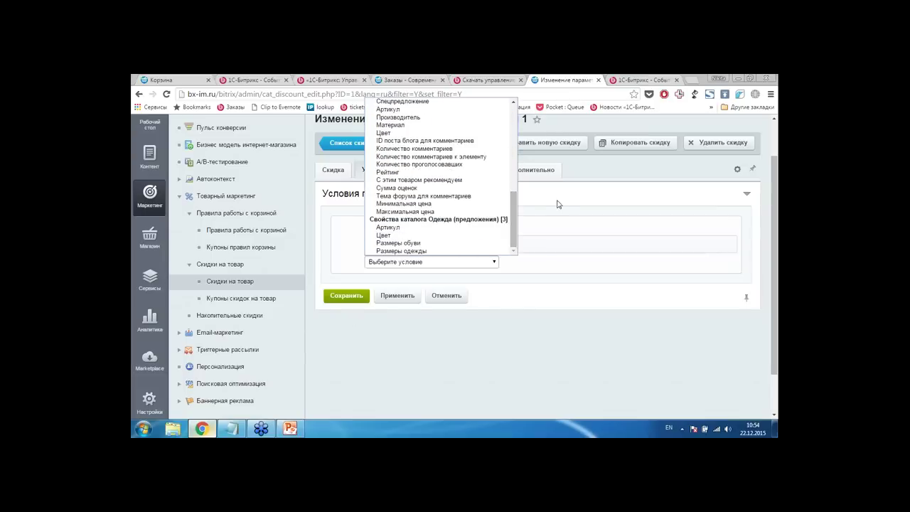
{"action": "left_click", "coordinate": [369, 309]}
{"action": "left_click", "coordinate": [290, 427]}
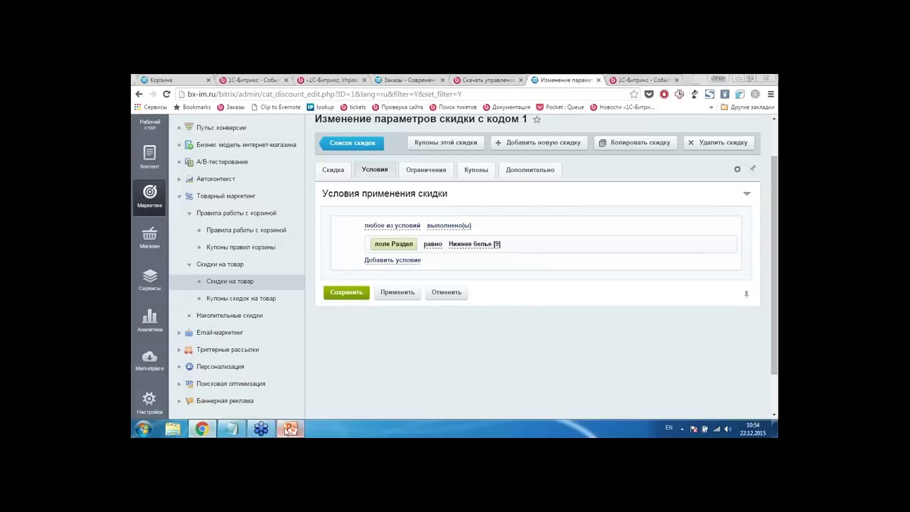
{"action": "scroll", "coordinate": [150, 282], "scroll_direction": "down", "scroll_amount": 3}
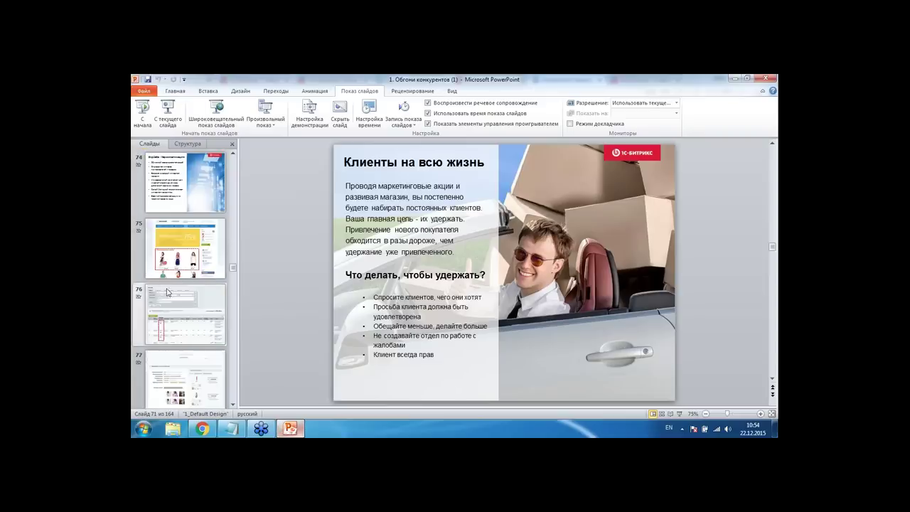
Step: Select slide 47, 'Быстро запустить акцию любой сложности', in the Slides pane
{"action": "scroll", "coordinate": [189, 304], "scroll_direction": "up", "scroll_amount": 14}
{"action": "scroll", "coordinate": [190, 303], "scroll_direction": "up", "scroll_amount": 7}
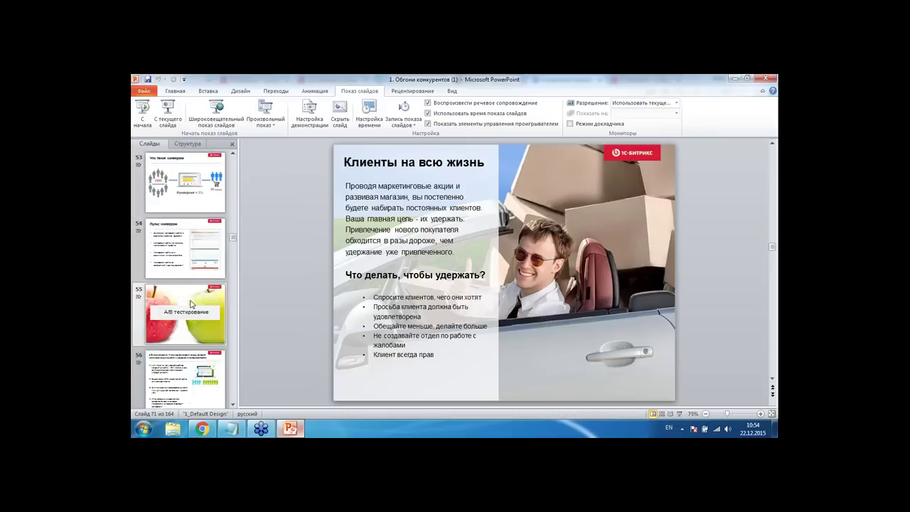
{"action": "scroll", "coordinate": [188, 265], "scroll_direction": "up", "scroll_amount": 7}
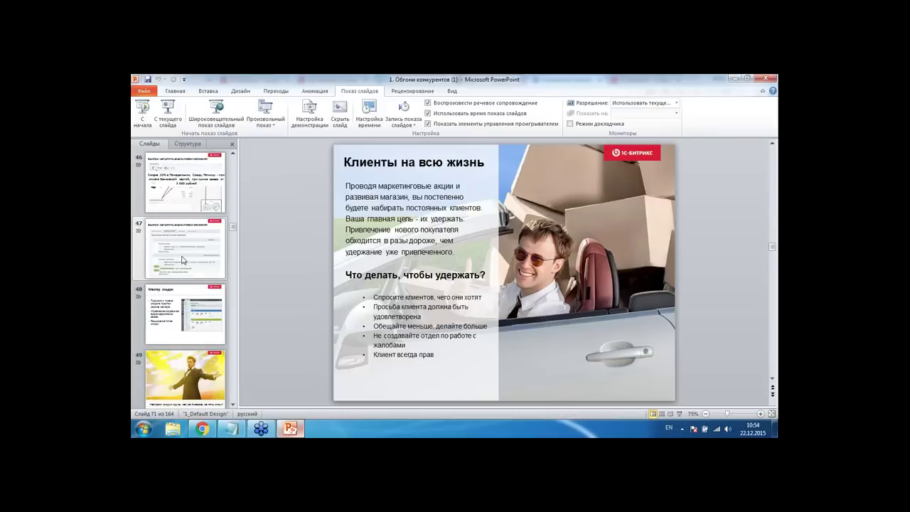
{"action": "left_click", "coordinate": [187, 267]}
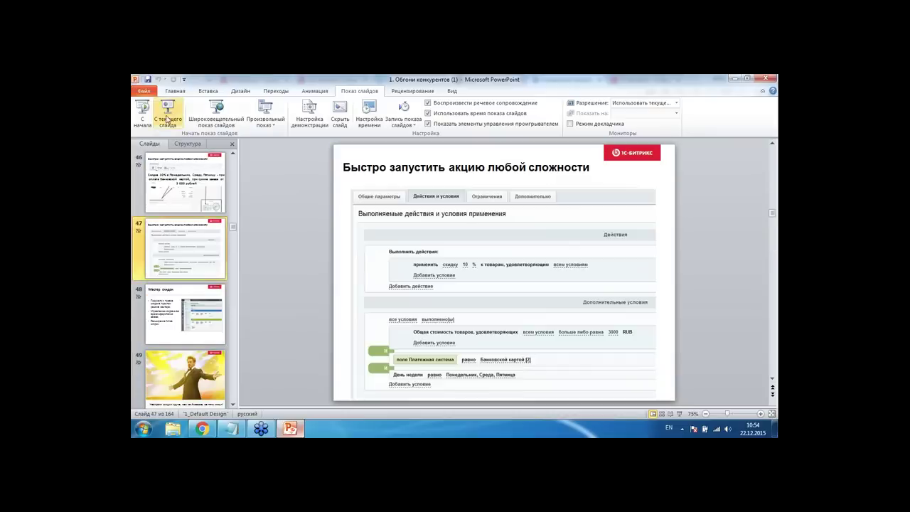
Step: Present slide 47 full screen through its payment and discount-conditions builds, then exit the show
{"action": "left_click", "coordinate": [167, 119]}
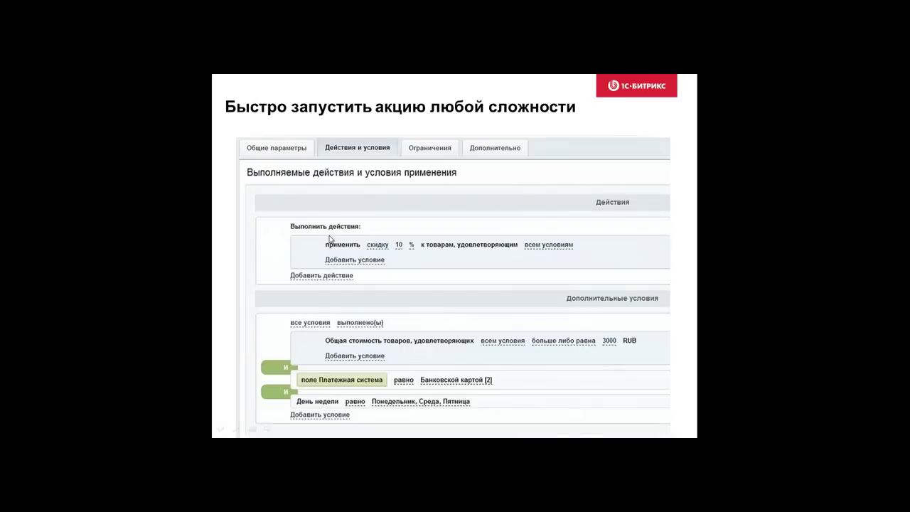
{"action": "key", "text": "Right"}
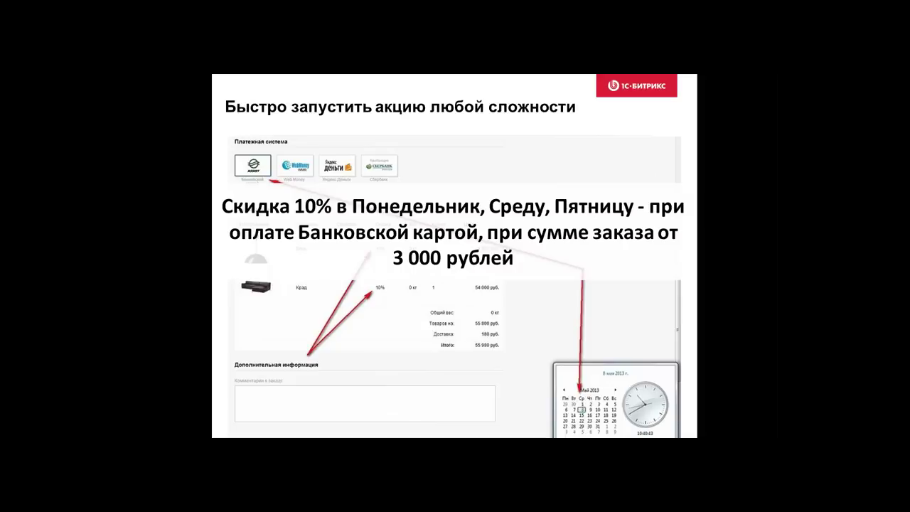
{"action": "key", "text": "Right"}
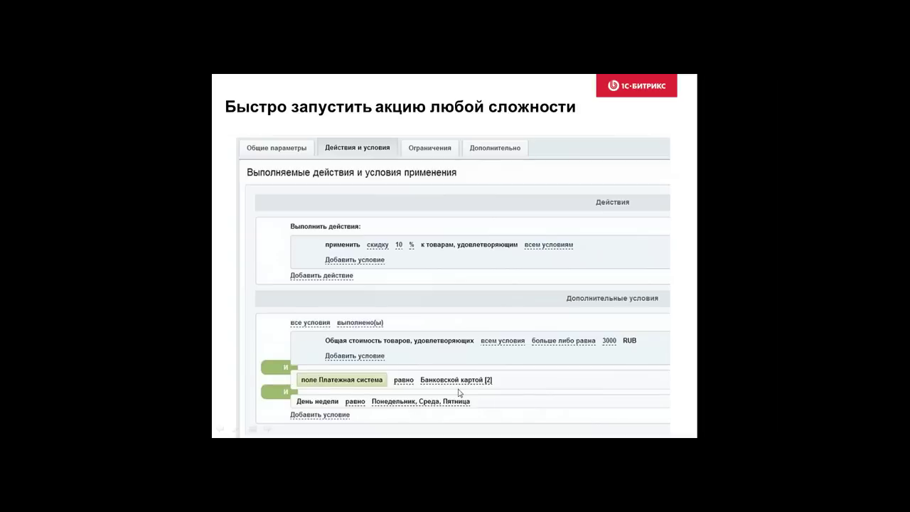
{"action": "key", "text": "Escape"}
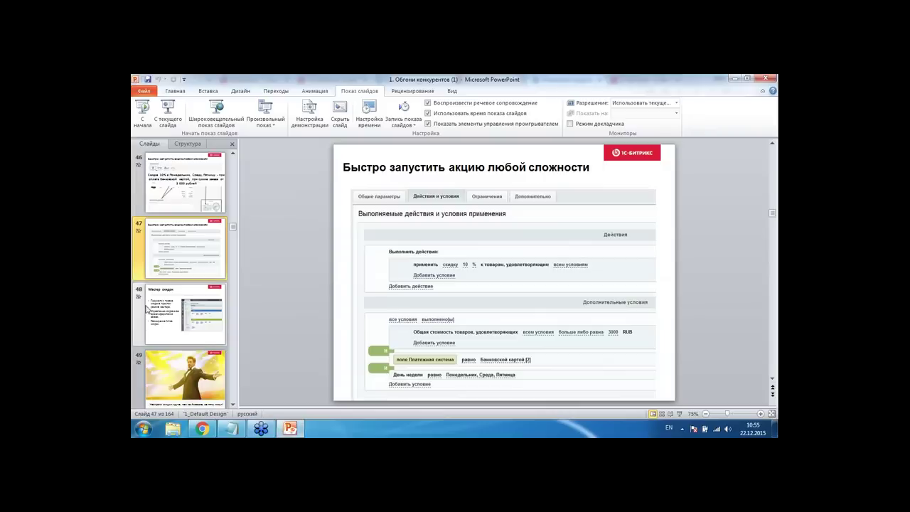
{"action": "scroll", "coordinate": [152, 320], "scroll_direction": "down", "scroll_amount": 3}
{"action": "scroll", "coordinate": [153, 313], "scroll_direction": "down", "scroll_amount": 11}
{"action": "scroll", "coordinate": [153, 313], "scroll_direction": "down", "scroll_amount": 9}
{"action": "scroll", "coordinate": [153, 312], "scroll_direction": "down", "scroll_amount": 8}
{"action": "scroll", "coordinate": [153, 312], "scroll_direction": "down", "scroll_amount": 3}
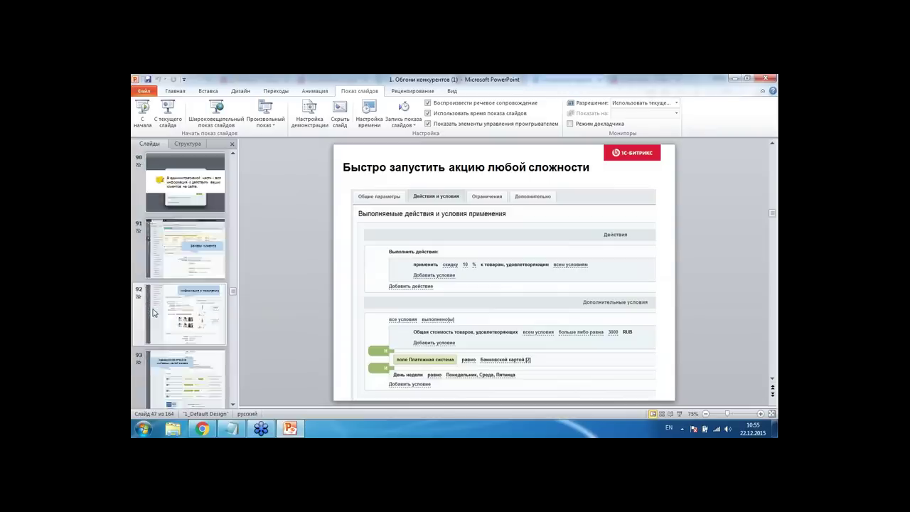
{"action": "scroll", "coordinate": [152, 312], "scroll_direction": "down", "scroll_amount": 9}
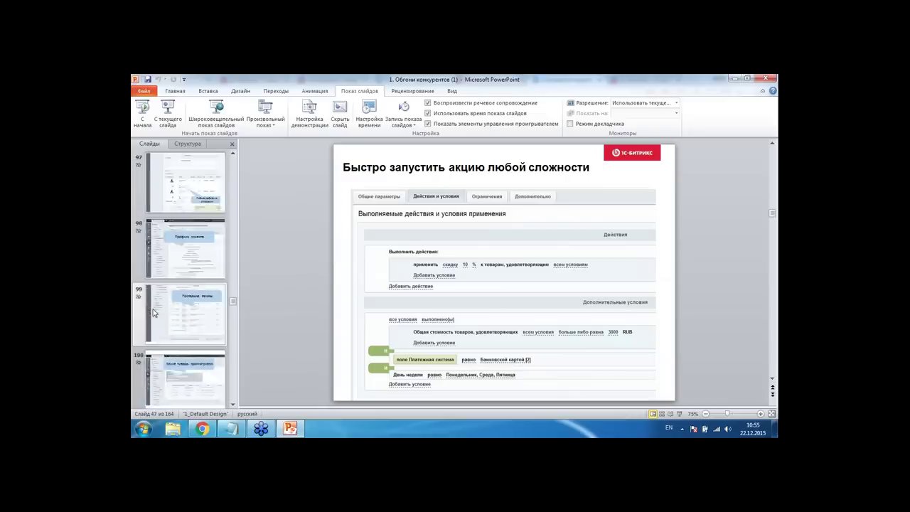
{"action": "scroll", "coordinate": [153, 313], "scroll_direction": "down", "scroll_amount": 1}
{"action": "scroll", "coordinate": [153, 313], "scroll_direction": "down", "scroll_amount": 8}
{"action": "scroll", "coordinate": [155, 311], "scroll_direction": "up", "scroll_amount": 20}
{"action": "scroll", "coordinate": [155, 312], "scroll_direction": "up", "scroll_amount": 12}
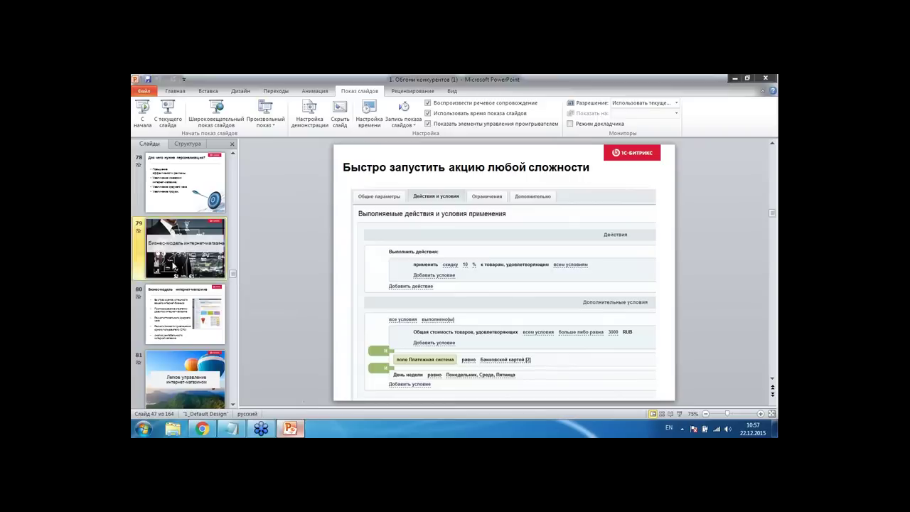
Step: Browse from the Бизнес-модель интернет-магазина slide to the E-mail маркетинг slide
{"action": "left_click", "coordinate": [198, 231]}
{"action": "scroll", "coordinate": [197, 230], "scroll_direction": "up", "scroll_amount": 2}
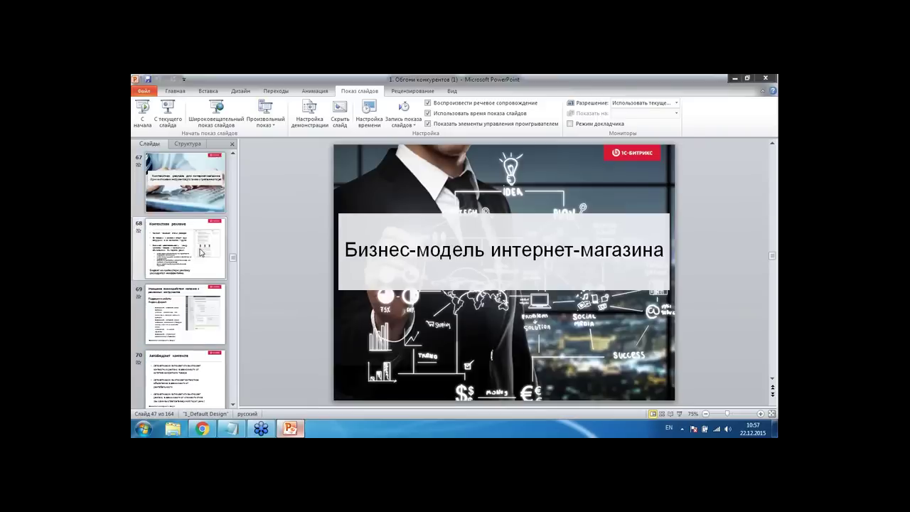
{"action": "scroll", "coordinate": [200, 251], "scroll_direction": "up", "scroll_amount": 3}
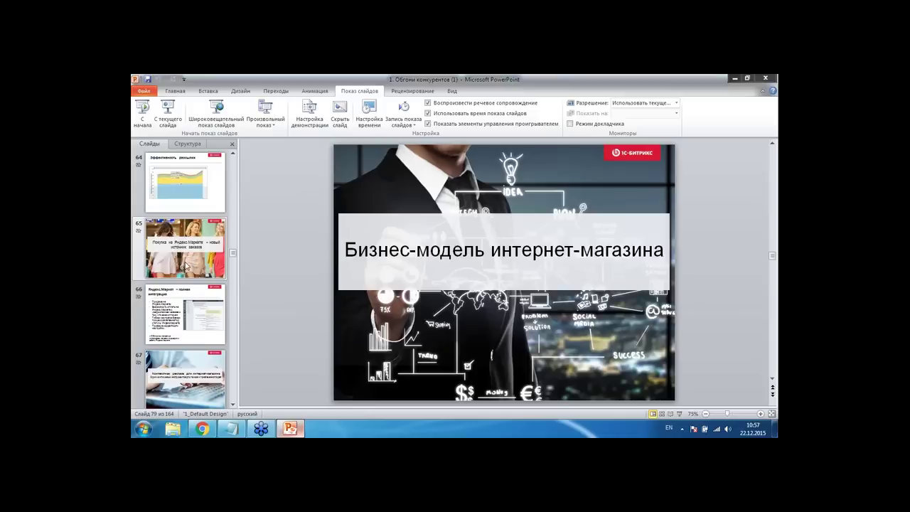
{"action": "scroll", "coordinate": [183, 267], "scroll_direction": "up", "scroll_amount": 6}
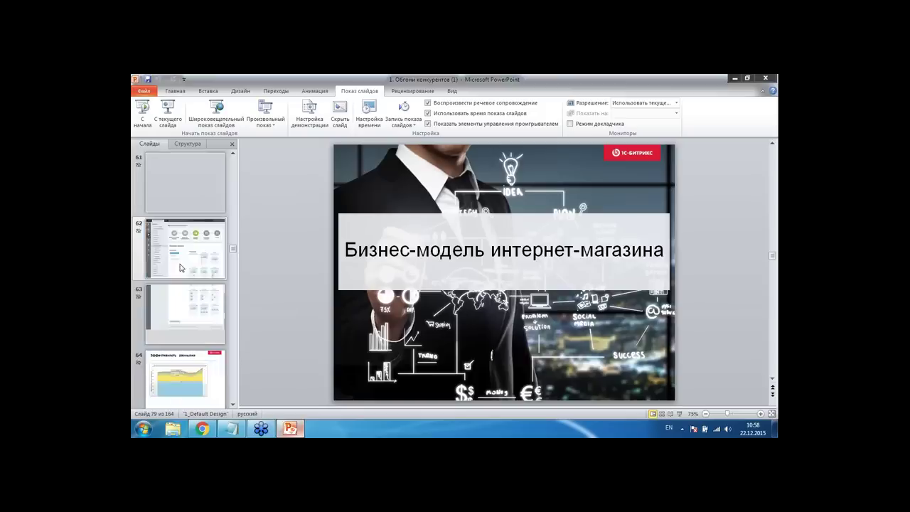
{"action": "scroll", "coordinate": [180, 267], "scroll_direction": "up", "scroll_amount": 2}
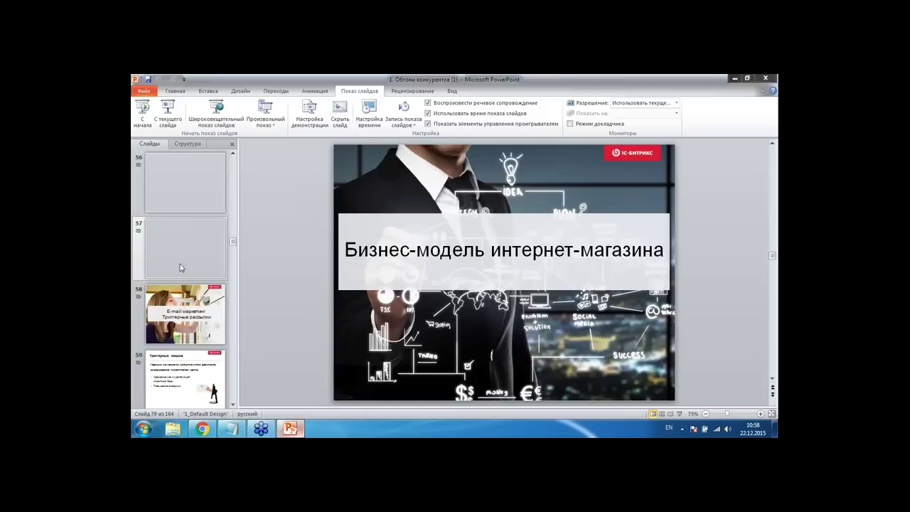
{"action": "left_click", "coordinate": [188, 290]}
Step: Make slide 59, 'Триггерные письма', current, then return to the Bitrix discount page
{"action": "scroll", "coordinate": [188, 297], "scroll_direction": "up", "scroll_amount": 4}
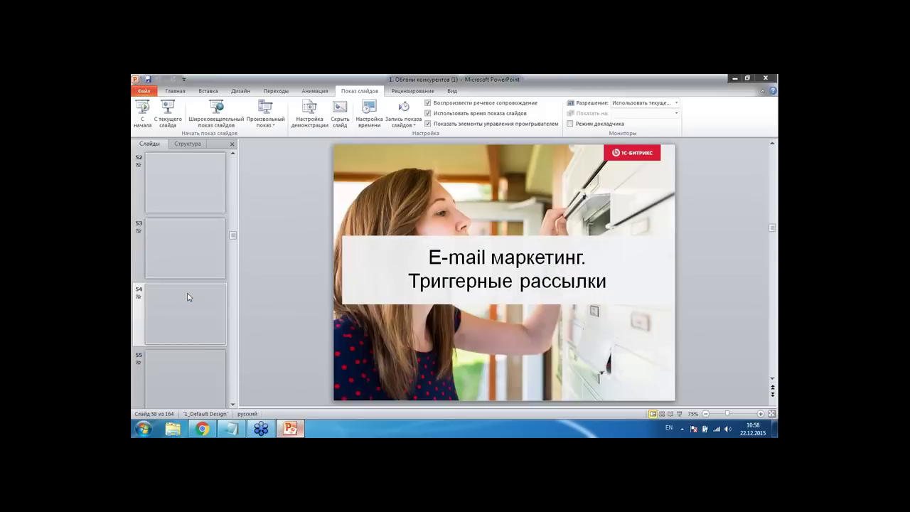
{"action": "scroll", "coordinate": [188, 297], "scroll_direction": "up", "scroll_amount": 3}
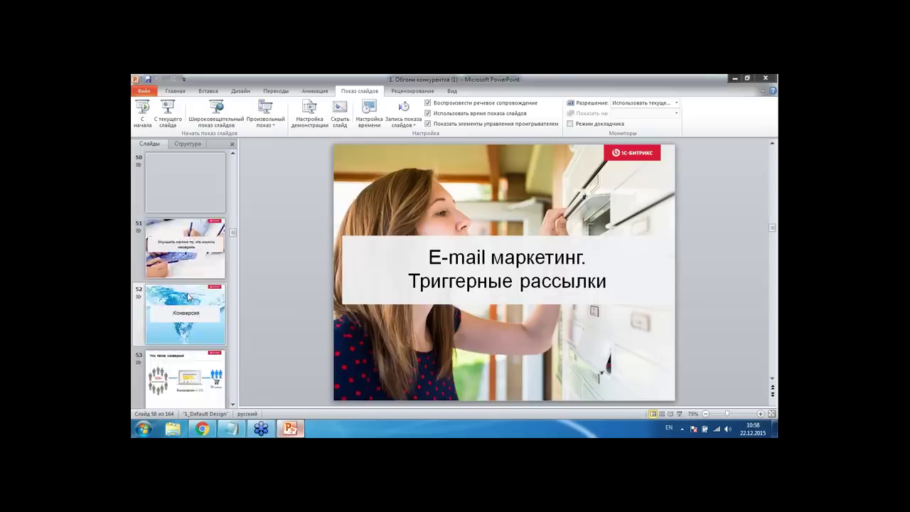
{"action": "scroll", "coordinate": [189, 295], "scroll_direction": "up", "scroll_amount": 11}
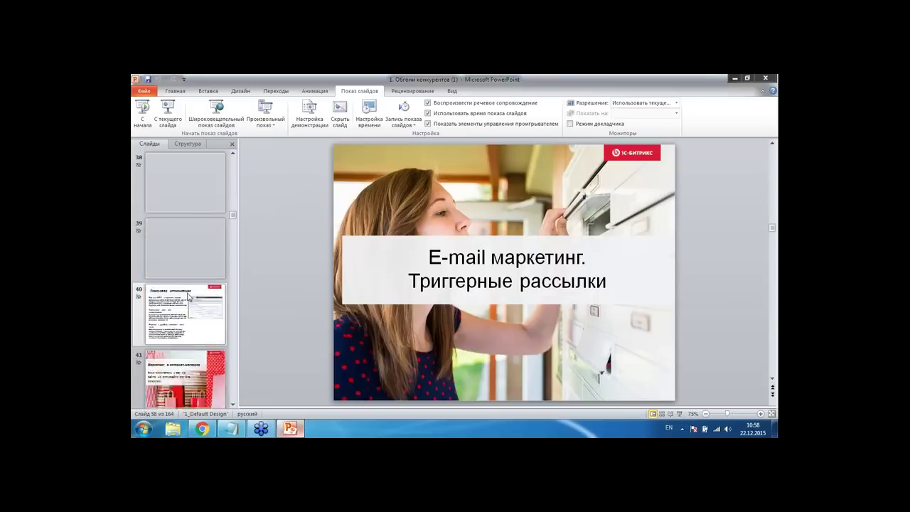
{"action": "scroll", "coordinate": [189, 297], "scroll_direction": "down", "scroll_amount": 13}
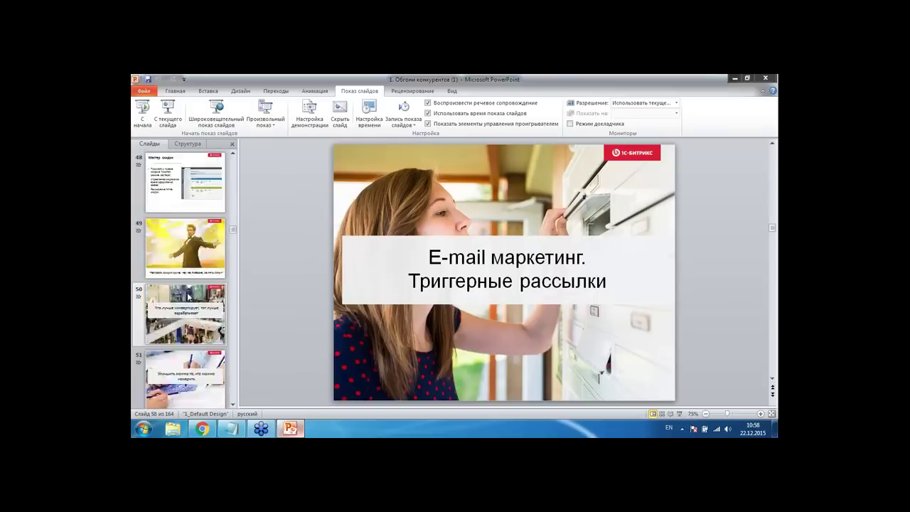
{"action": "scroll", "coordinate": [188, 297], "scroll_direction": "down", "scroll_amount": 6}
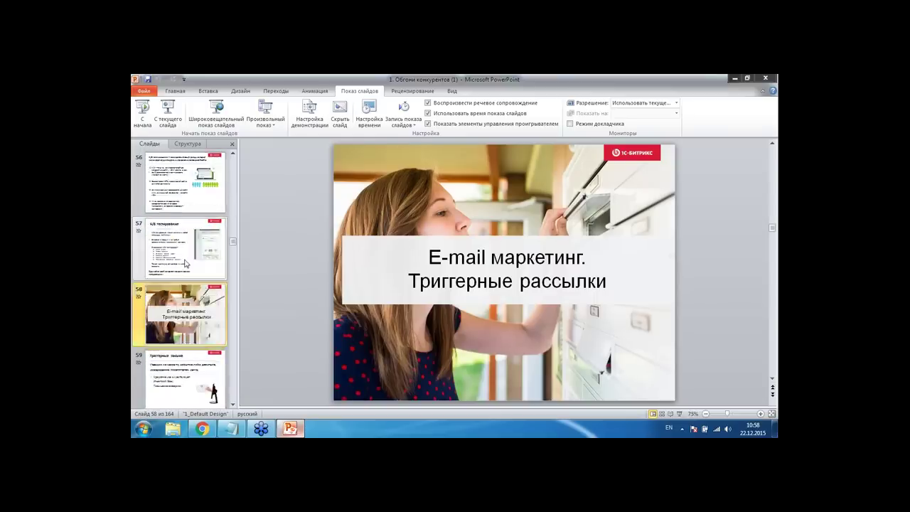
{"action": "left_click", "coordinate": [184, 301]}
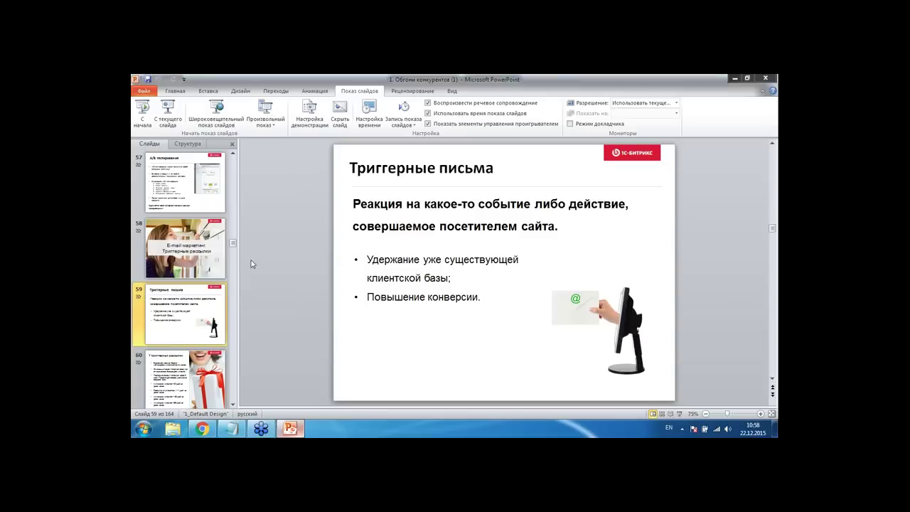
{"action": "left_click", "coordinate": [202, 428]}
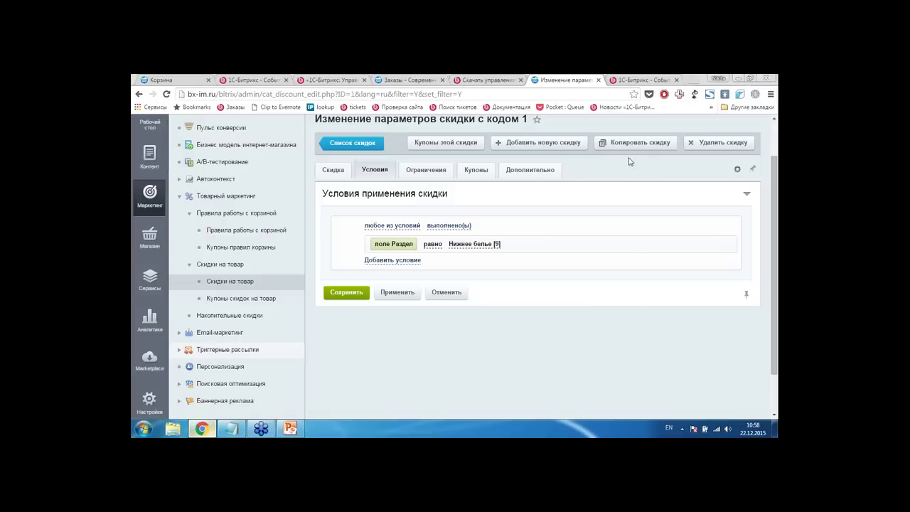
Step: Review the waiting tests under Маркетинг > A/B-тестирование, then present slide 59 full screen
{"action": "left_click", "coordinate": [226, 163]}
{"action": "scroll", "coordinate": [537, 249], "scroll_direction": "down", "scroll_amount": 5}
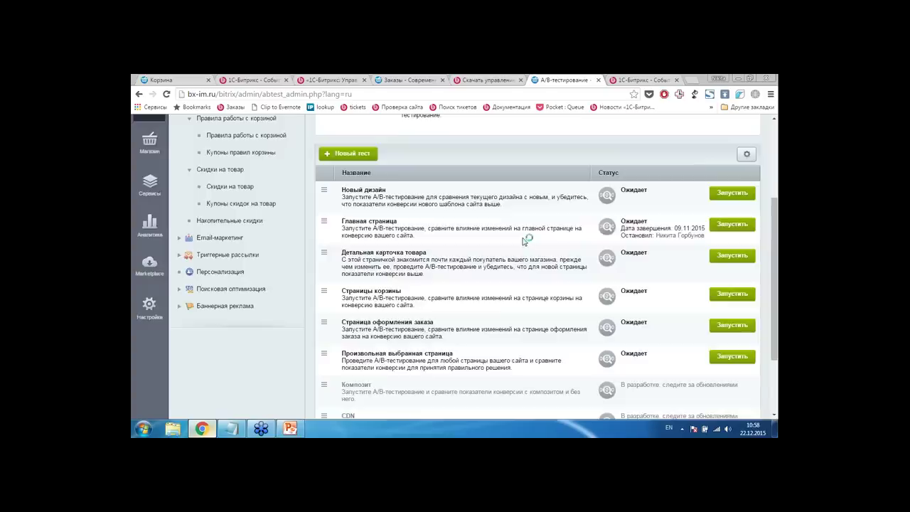
{"action": "scroll", "coordinate": [512, 238], "scroll_direction": "up", "scroll_amount": 1}
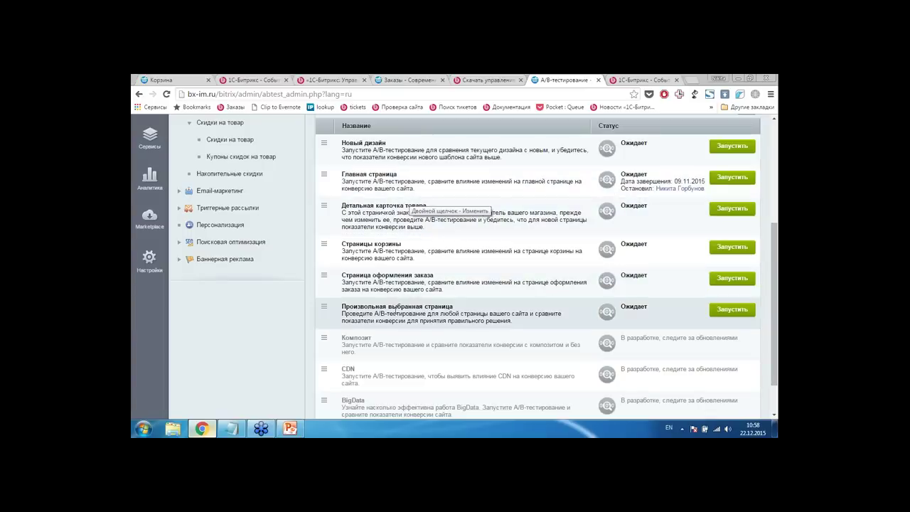
{"action": "scroll", "coordinate": [398, 311], "scroll_direction": "down", "scroll_amount": 2}
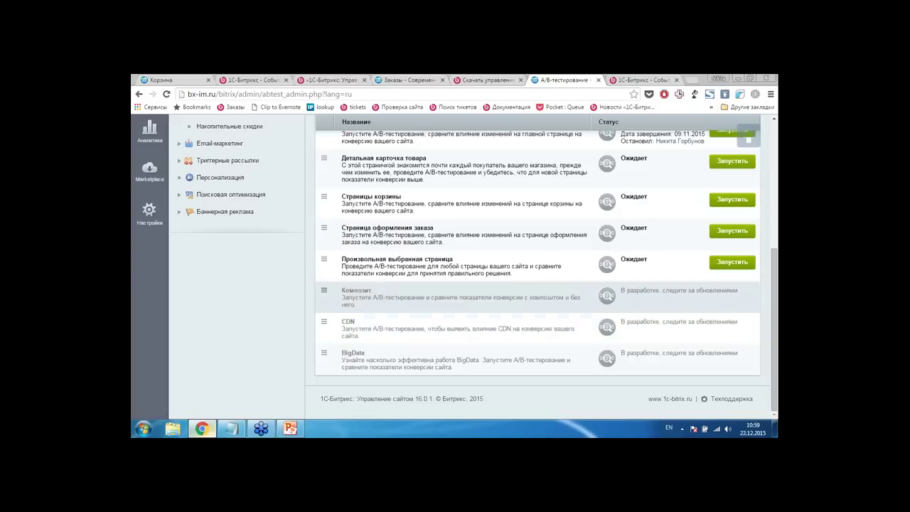
{"action": "left_click", "coordinate": [291, 428]}
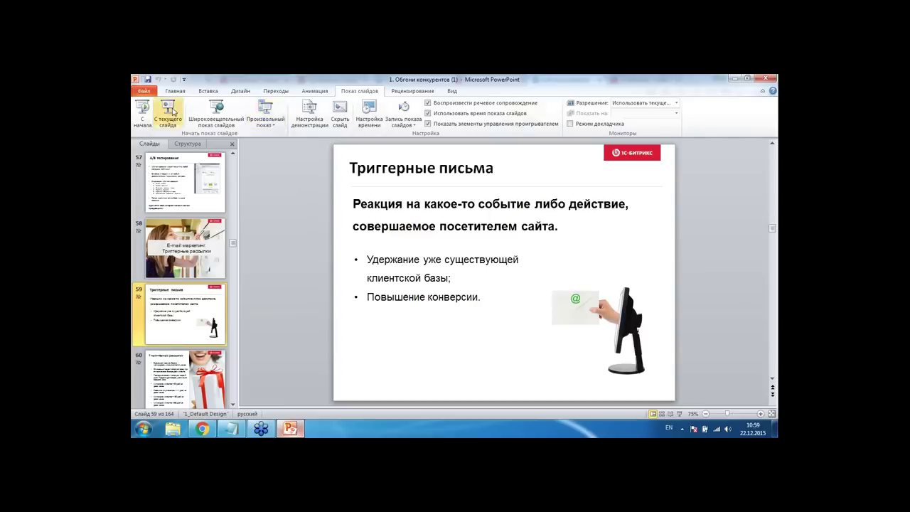
{"action": "left_click", "coordinate": [169, 108]}
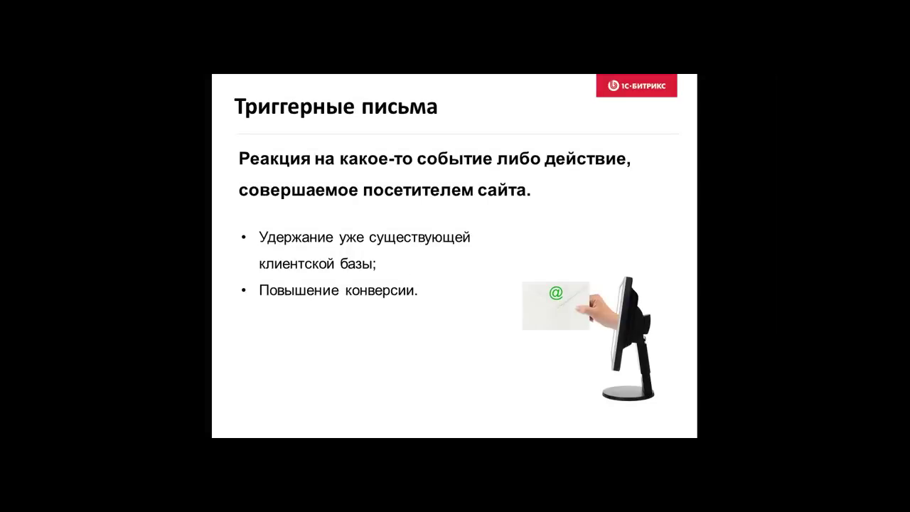